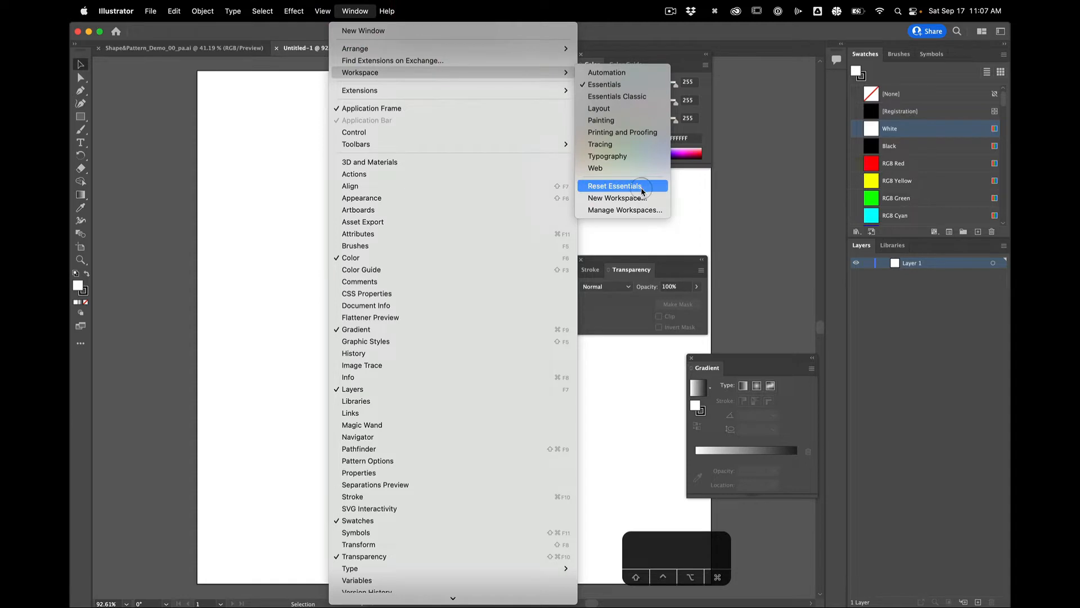
Reset the Essentials workspace and fit the whole artboard comfortably in view.
{"action": "left_click", "coordinate": [643, 191]}
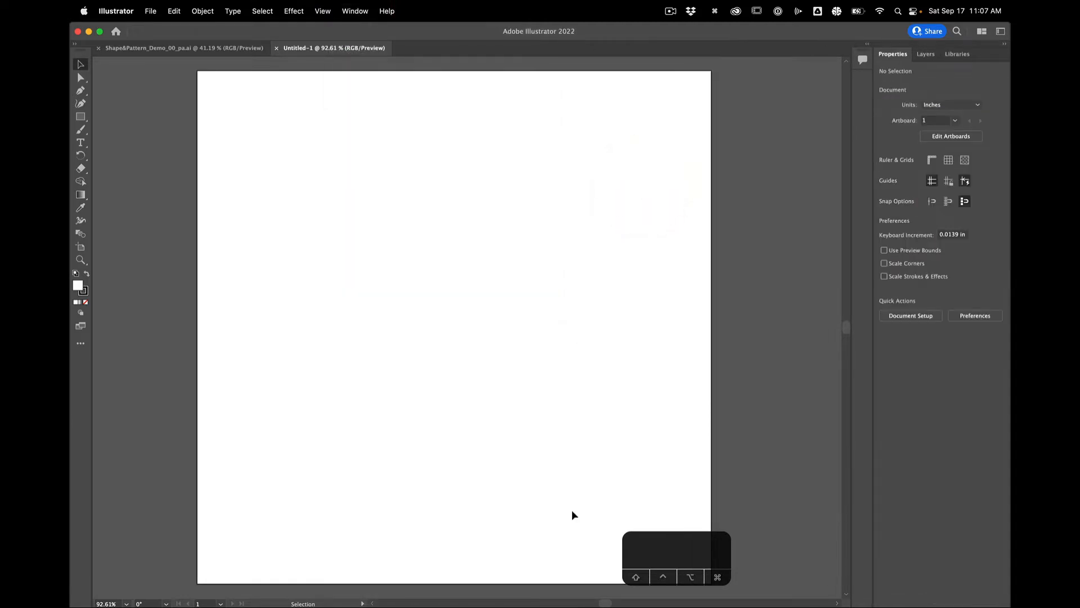
{"action": "scroll", "coordinate": [463, 286], "scroll_direction": "down", "scroll_amount": 3}
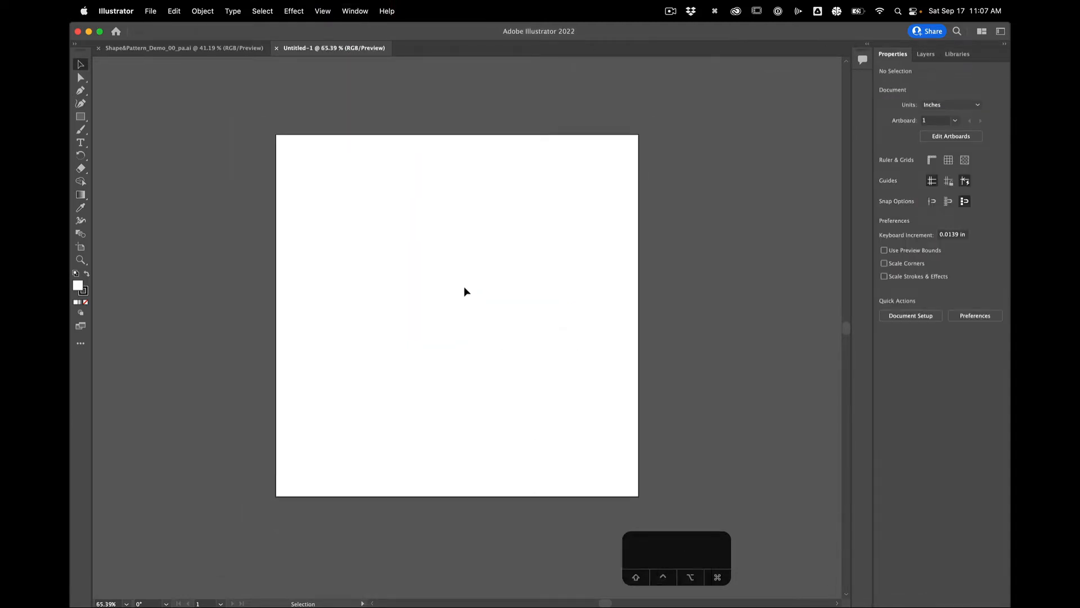
{"action": "scroll", "coordinate": [463, 286], "scroll_direction": "up", "scroll_amount": 1}
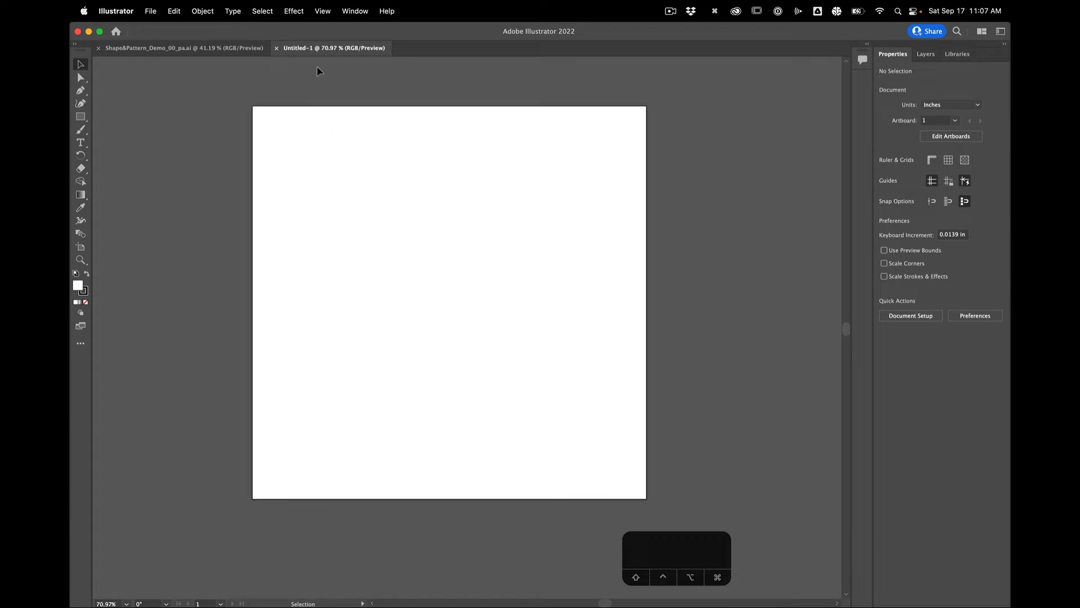
Open the Appearance panel, place it beside the artboard and enlarge it to show all attributes.
{"action": "left_click", "coordinate": [355, 11]}
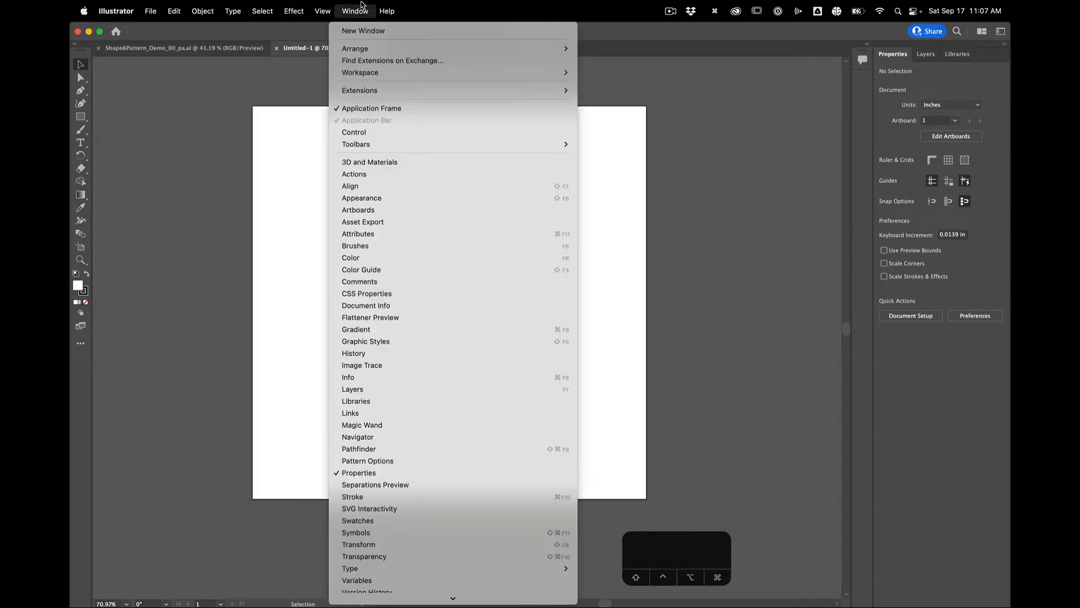
{"action": "left_click", "coordinate": [344, 201]}
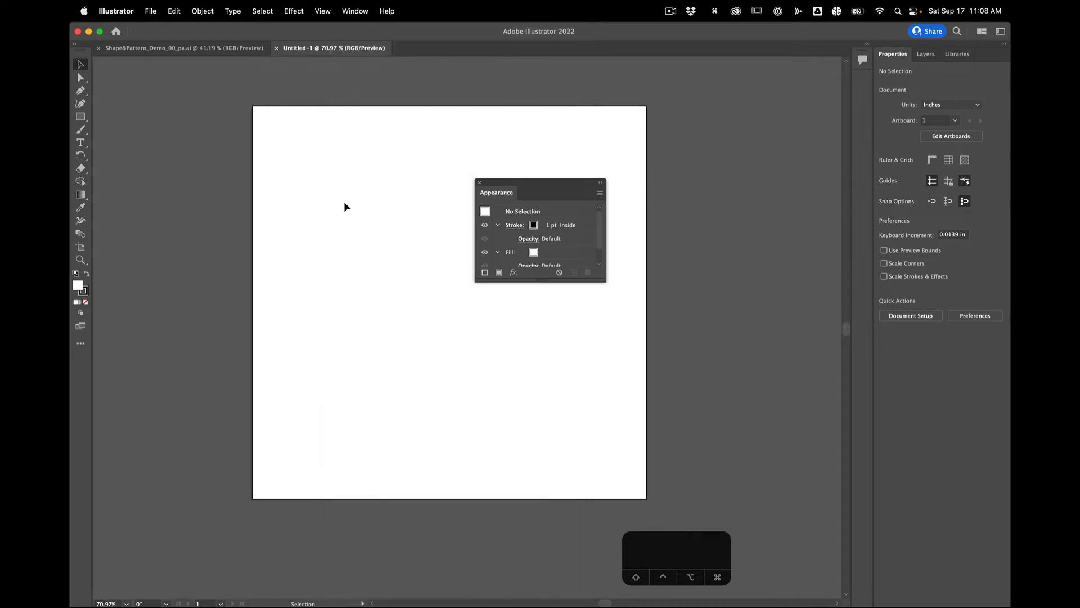
{"action": "left_click_drag", "start_coordinate": [556, 180], "coordinate": [797, 179]}
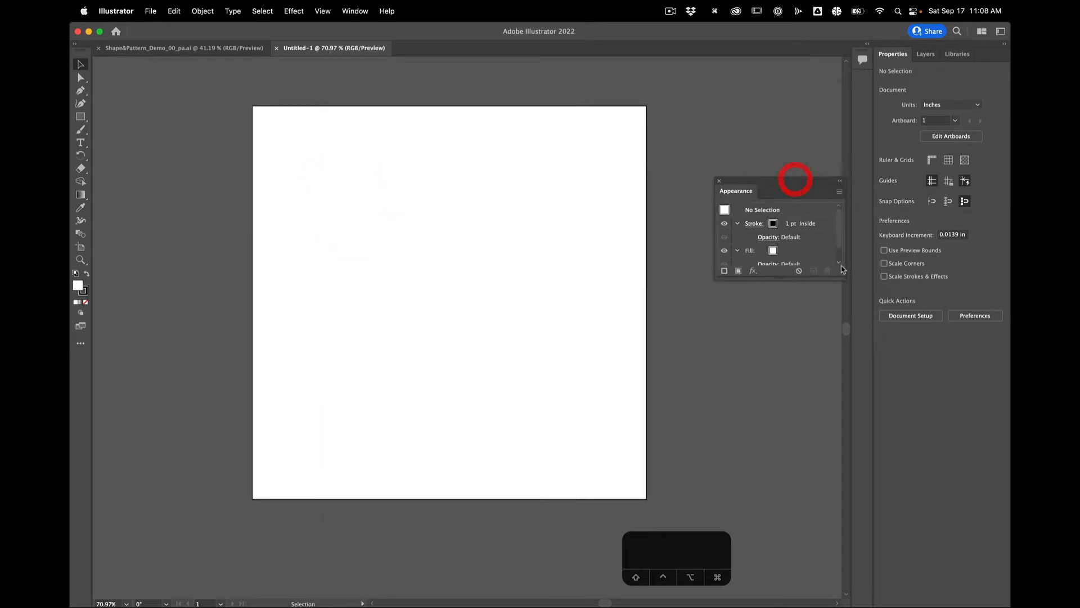
{"action": "left_click_drag", "start_coordinate": [846, 282], "coordinate": [880, 376]}
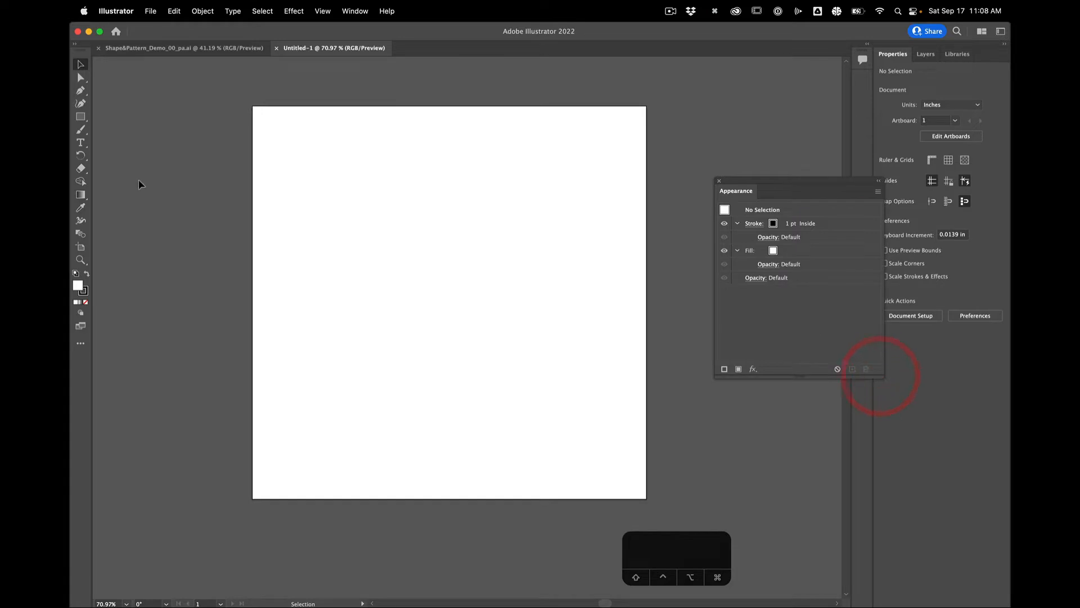
Draw an open S-shaped Pen path ending at about X 4.63 in, Y 3.88 in, and move the Appearance panel clear of the Properties panel.
{"action": "left_click", "coordinate": [80, 90]}
{"action": "left_click_drag", "start_coordinate": [332, 185], "coordinate": [416, 151]}
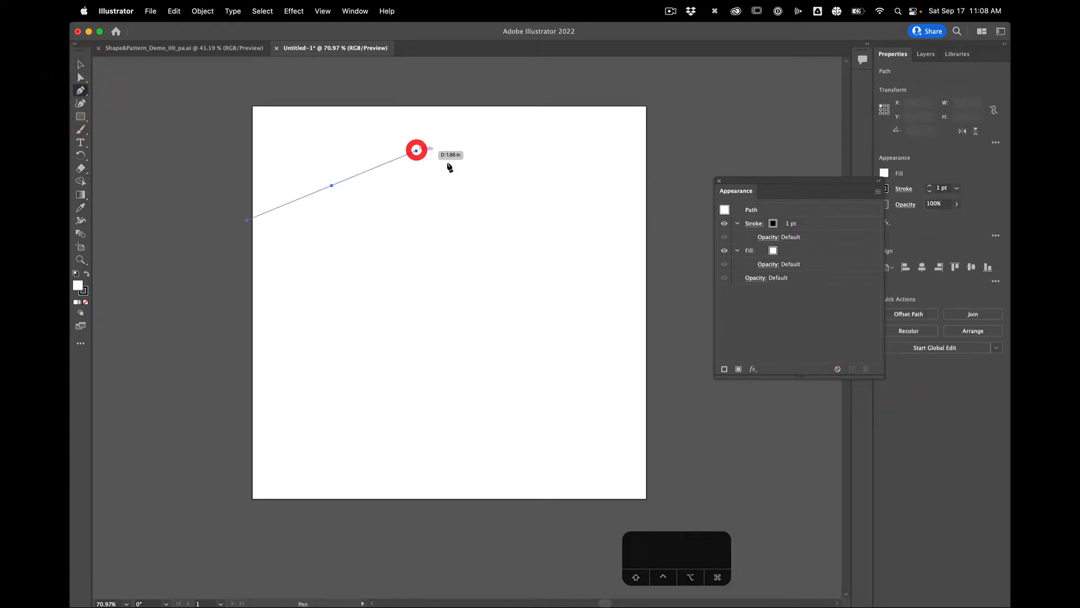
{"action": "left_click", "coordinate": [481, 296]}
{"action": "left_click_drag", "start_coordinate": [481, 297], "coordinate": [571, 248]}
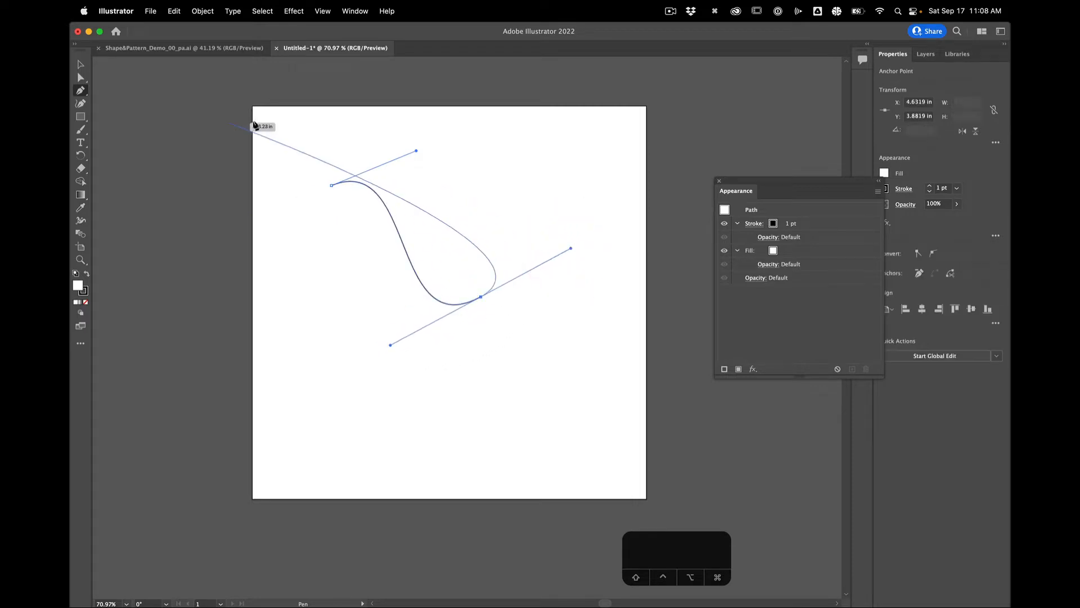
{"action": "key", "text": "Return"}
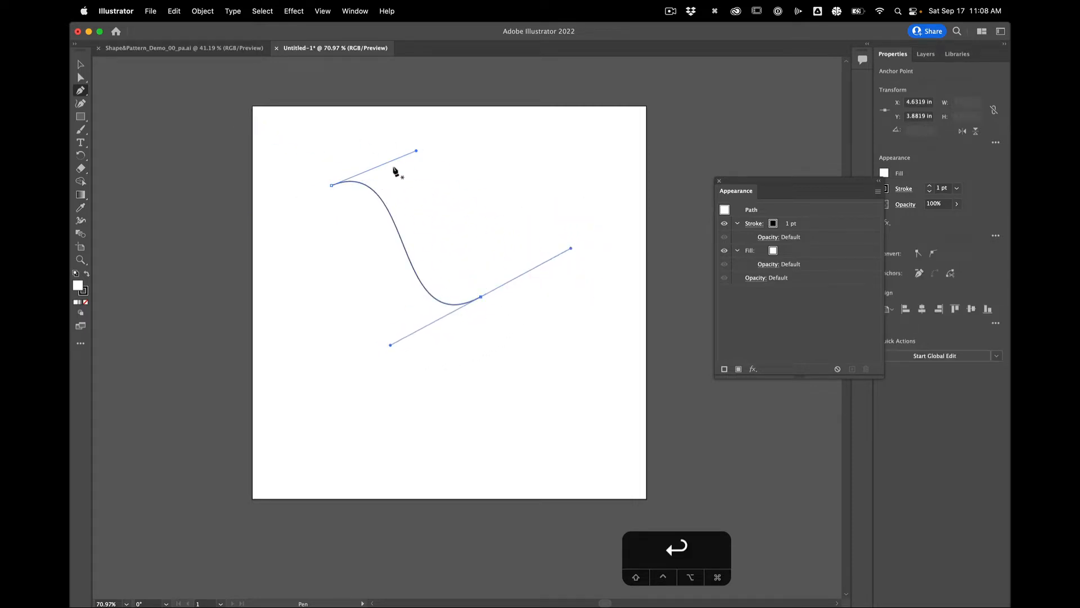
{"action": "left_click", "coordinate": [80, 63]}
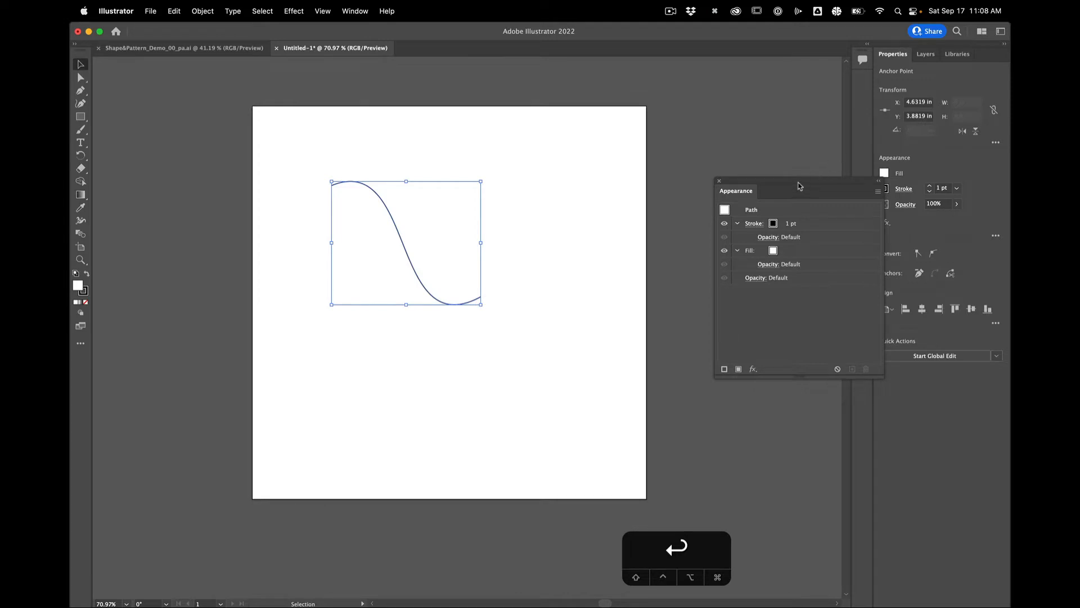
{"action": "left_click_drag", "start_coordinate": [800, 186], "coordinate": [771, 185]}
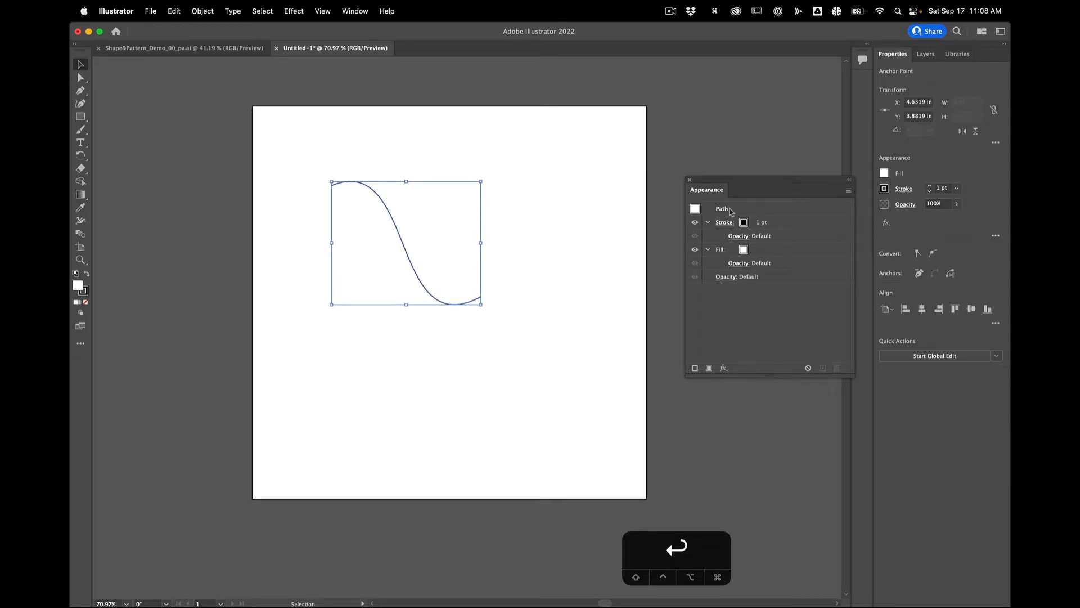
Compare the curve in Outline and Preview views with its anchor handles shown.
{"action": "key", "text": "a"}
{"action": "key", "text": "super+y"}
{"action": "key", "text": "super+y"}
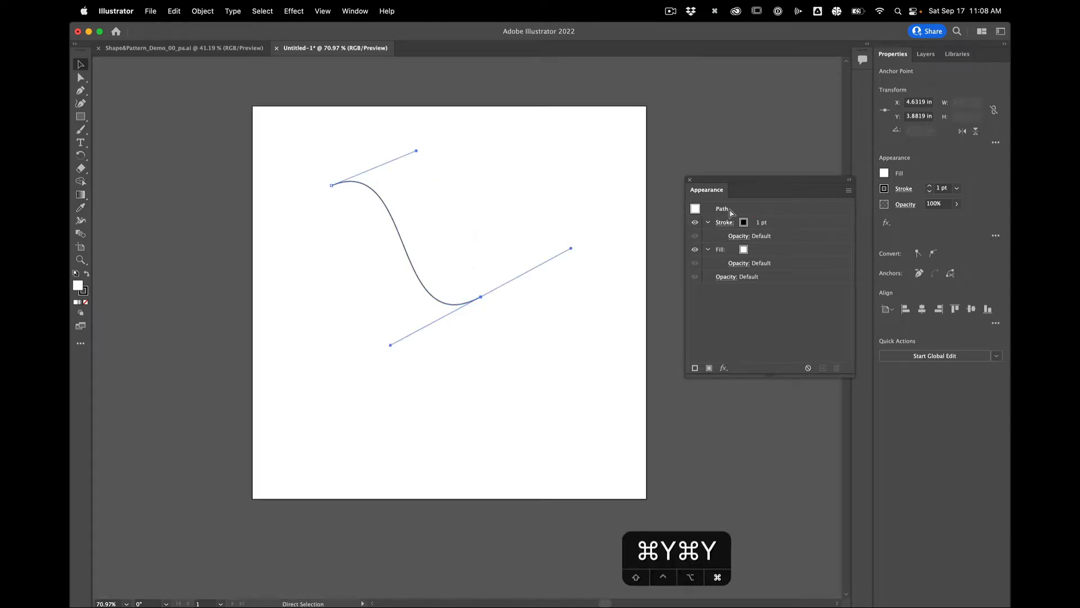
{"action": "key", "text": "super+y"}
{"action": "key", "text": "super+y"}
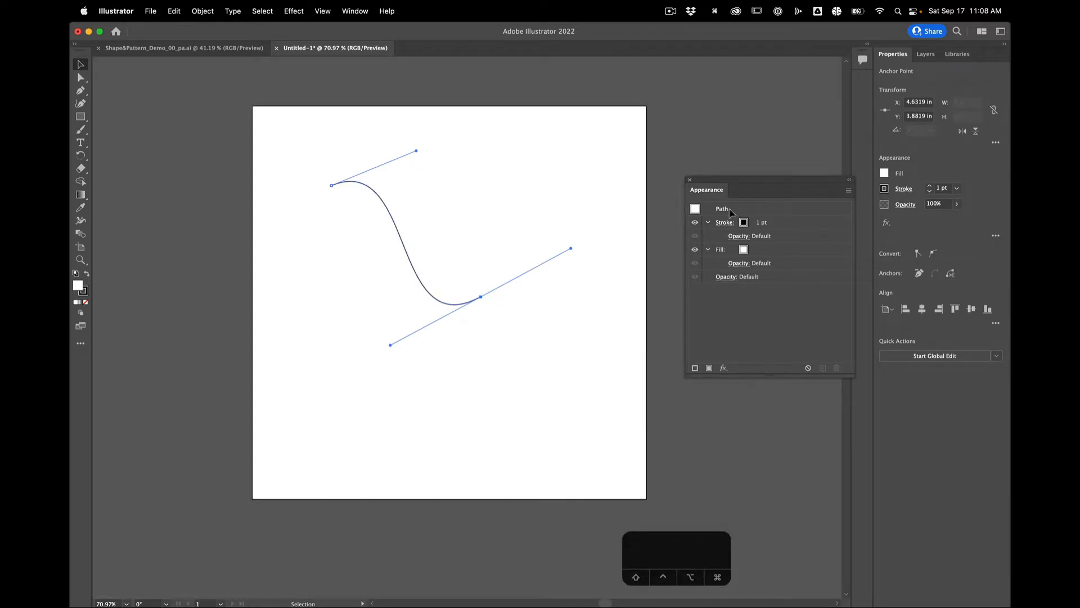
{"action": "key", "text": "v"}
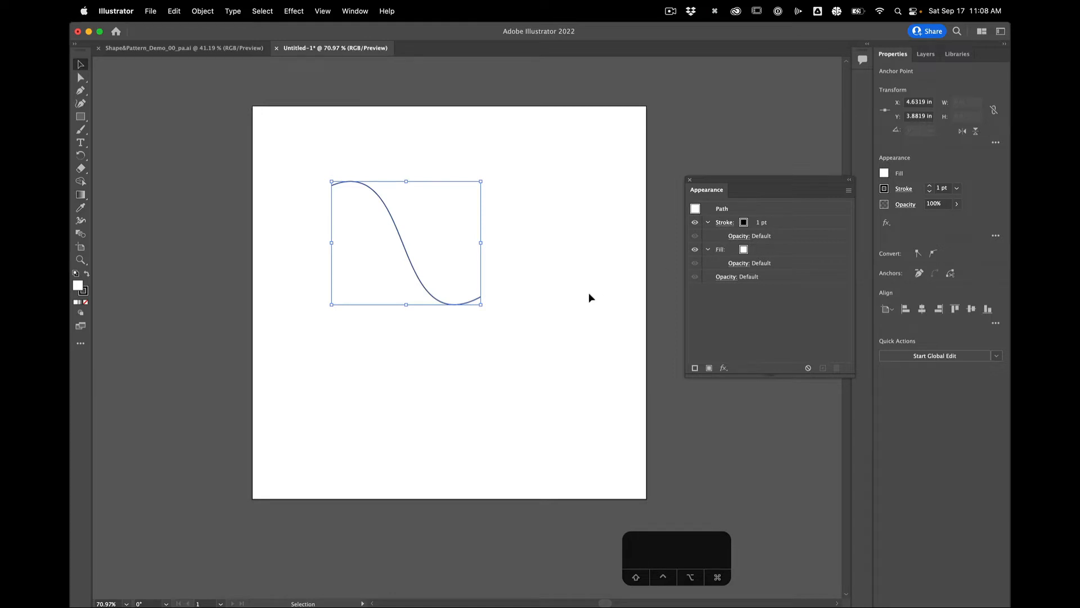
Set the curve's fill to None and its stroke weight to 2 pt.
{"action": "left_click", "coordinate": [83, 291]}
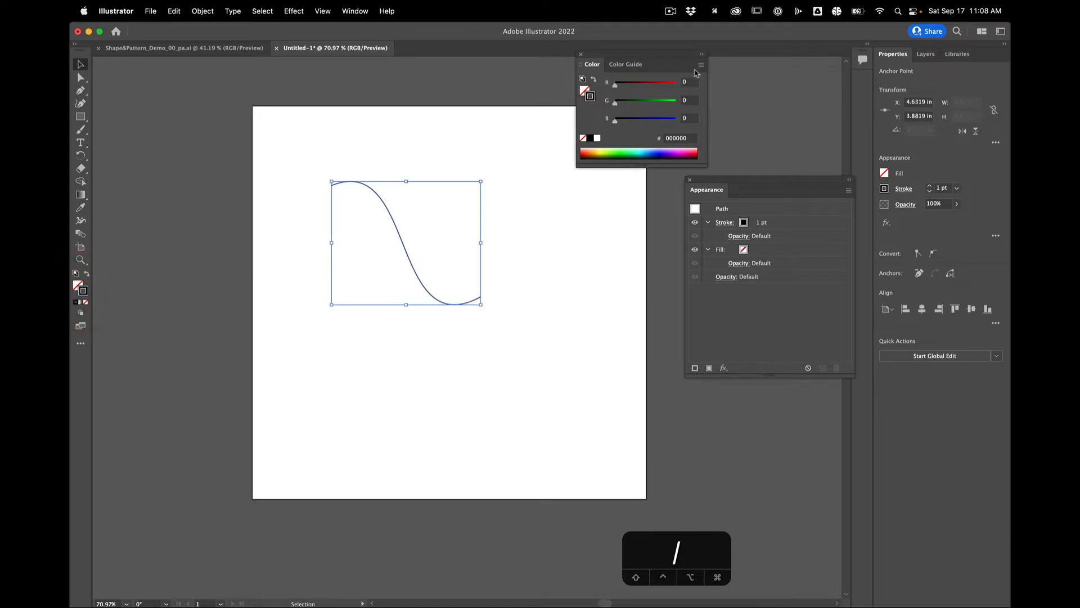
{"action": "left_click", "coordinate": [725, 222]}
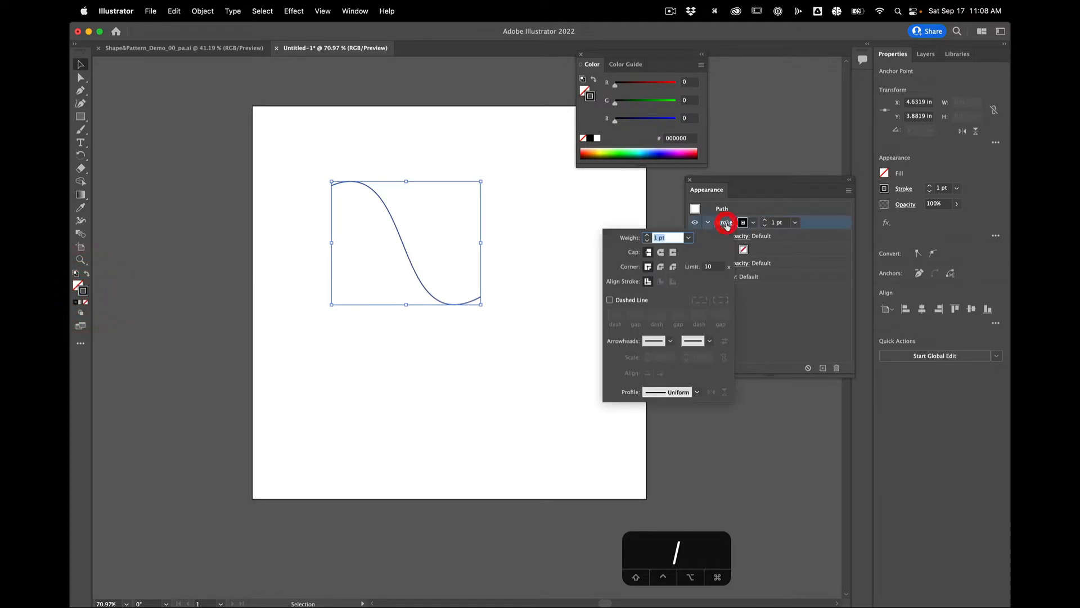
{"action": "left_click", "coordinate": [763, 220]}
{"action": "left_click", "coordinate": [763, 220]}
{"action": "left_click", "coordinate": [763, 220]}
{"action": "left_click", "coordinate": [763, 220]}
{"action": "left_click", "coordinate": [763, 220]}
{"action": "left_click", "coordinate": [763, 220]}
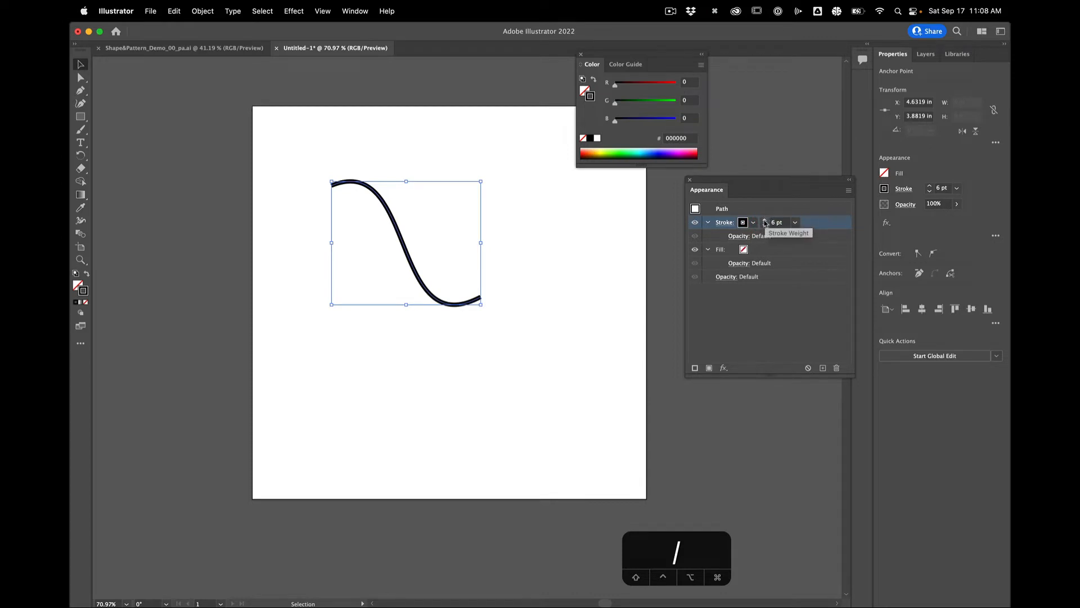
{"action": "left_click", "coordinate": [765, 226]}
{"action": "left_click", "coordinate": [766, 226]}
{"action": "left_click", "coordinate": [765, 226]}
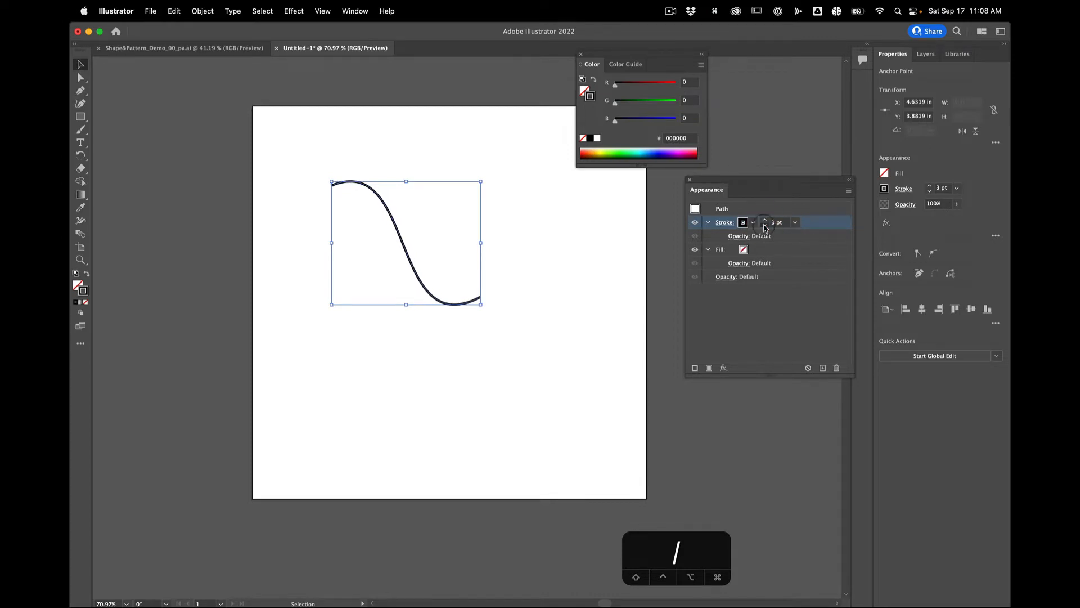
{"action": "left_click", "coordinate": [765, 227]}
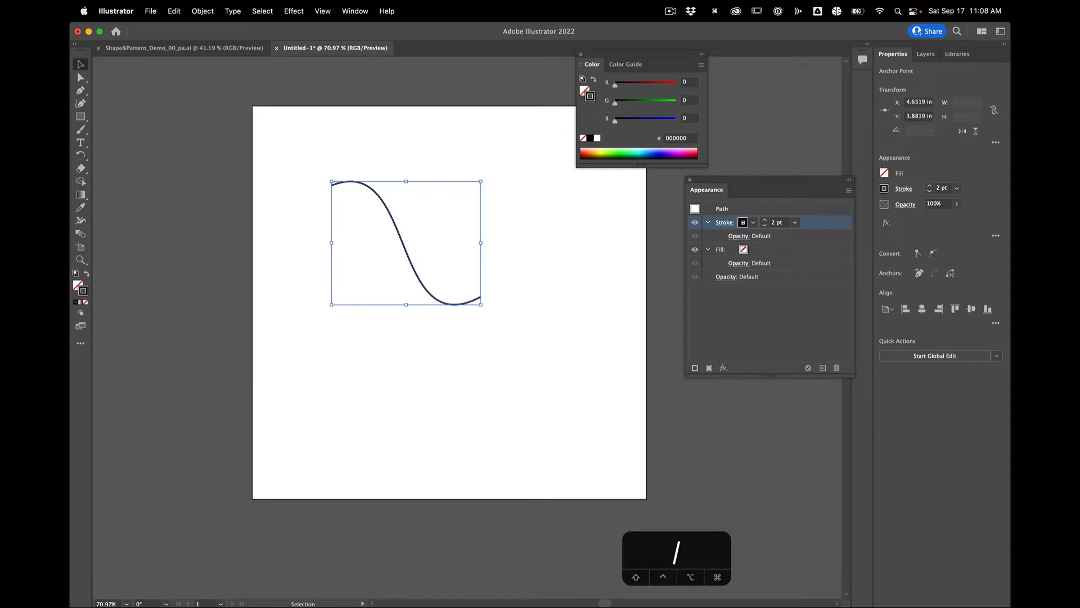
Dock the floating Color panel alongside the Properties panel.
{"action": "left_click", "coordinate": [786, 223]}
{"action": "left_click_drag", "start_coordinate": [684, 57], "coordinate": [868, 67]}
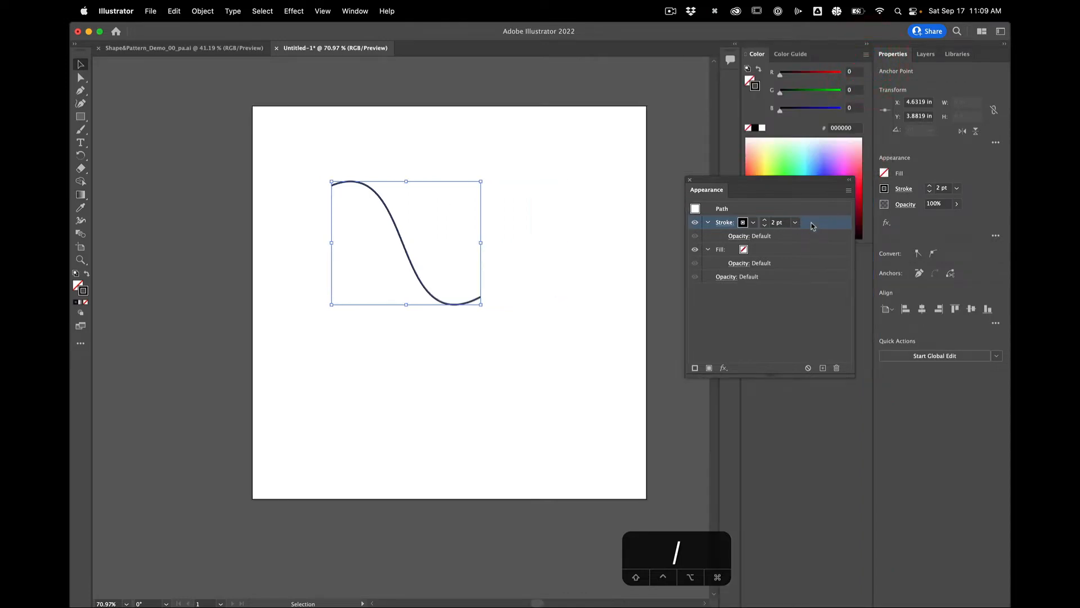
Duplicate the curve's 2 pt stroke and make the lower copy 6 pt and white.
{"action": "left_click", "coordinate": [822, 367]}
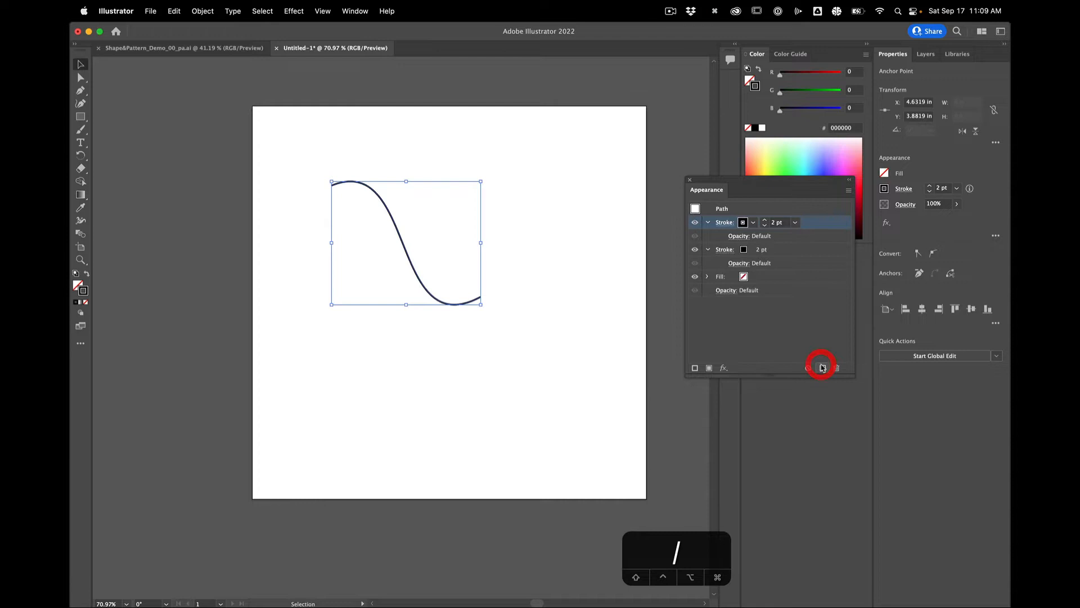
{"action": "left_click", "coordinate": [745, 251]}
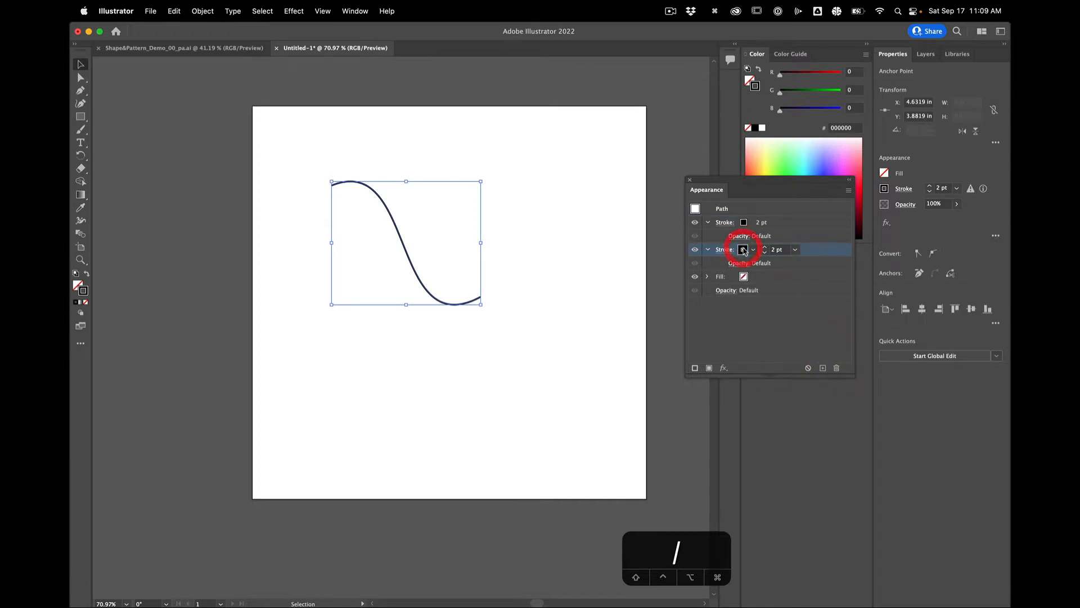
{"action": "left_click", "coordinate": [779, 251]}
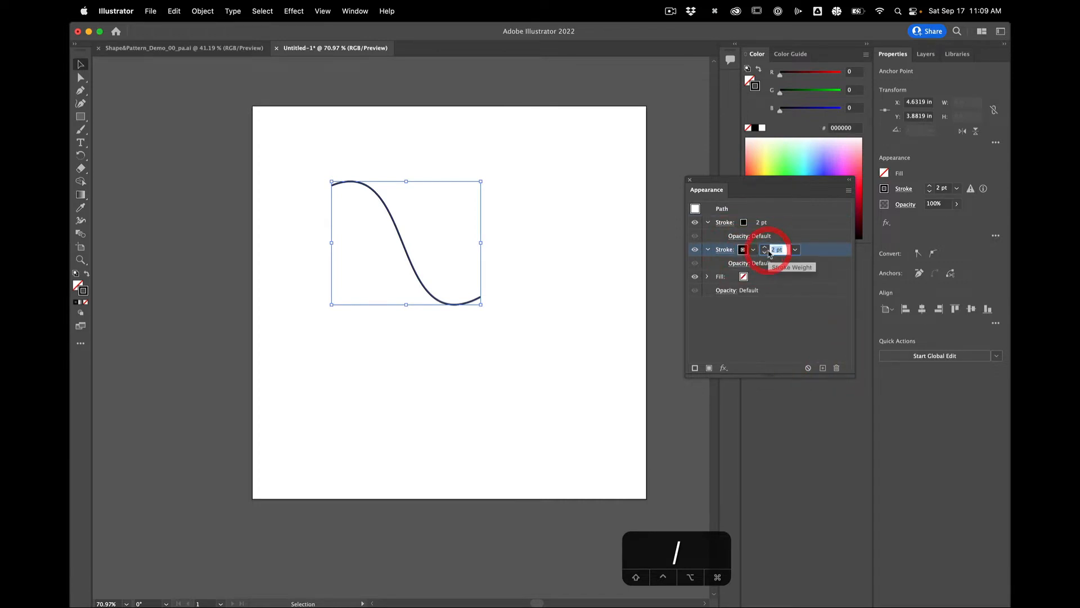
{"action": "type", "text": "6"}
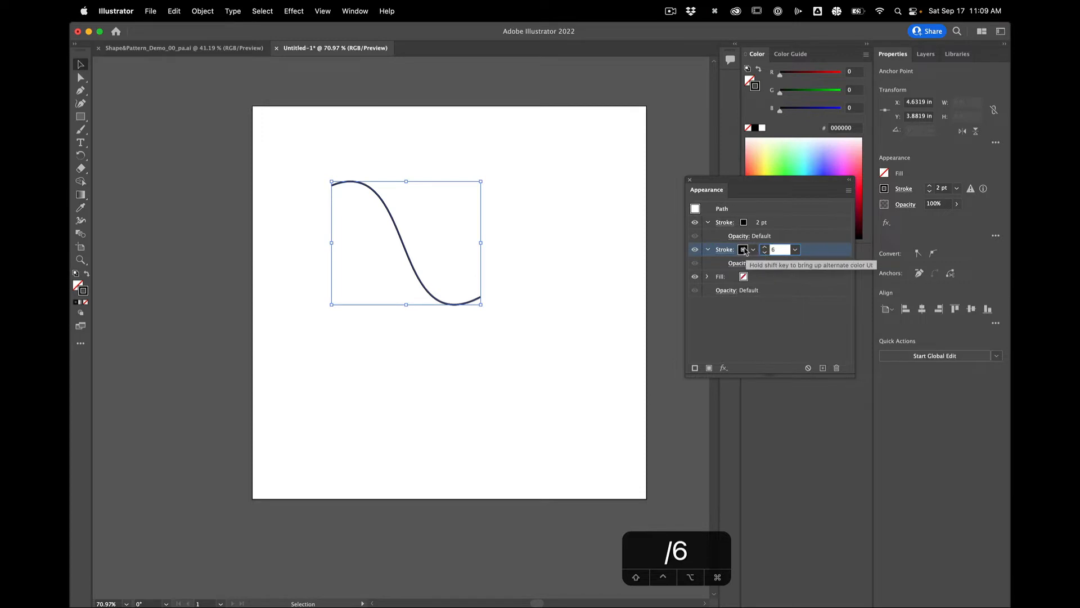
{"action": "left_click", "coordinate": [742, 249]}
{"action": "left_click", "coordinate": [647, 267]}
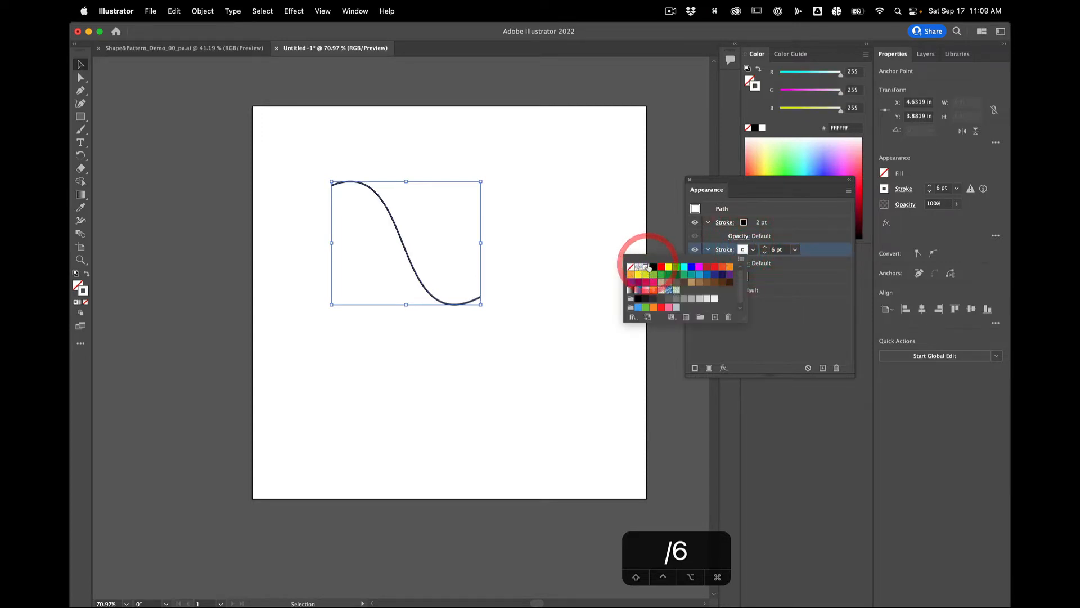
{"action": "left_click", "coordinate": [820, 254]}
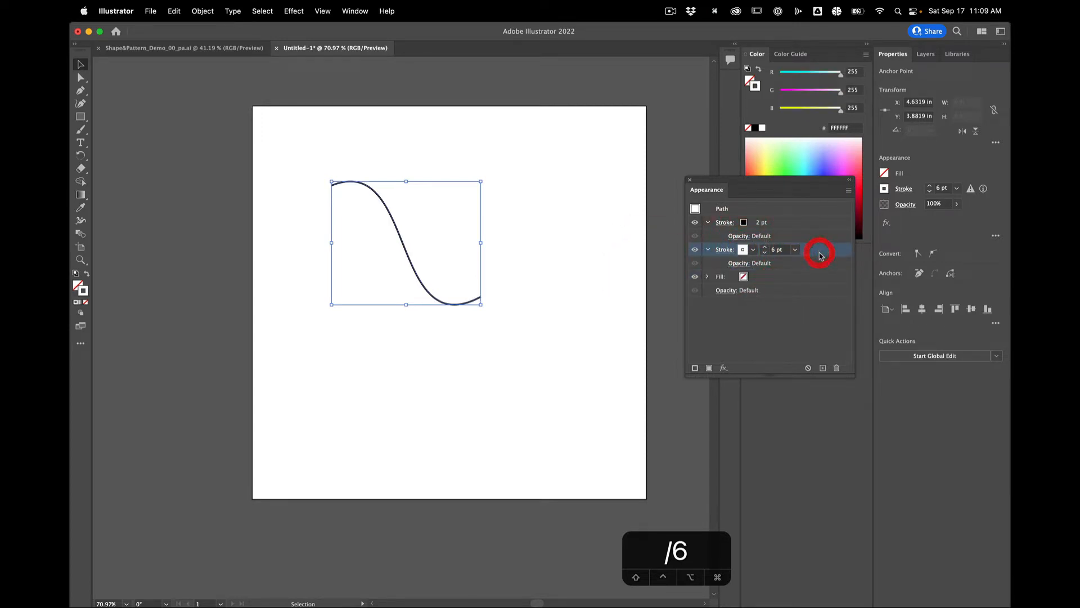
Duplicate the white 6 pt stroke and make the lower copy 10 pt and black.
{"action": "left_click", "coordinate": [822, 367]}
{"action": "left_click", "coordinate": [774, 279]}
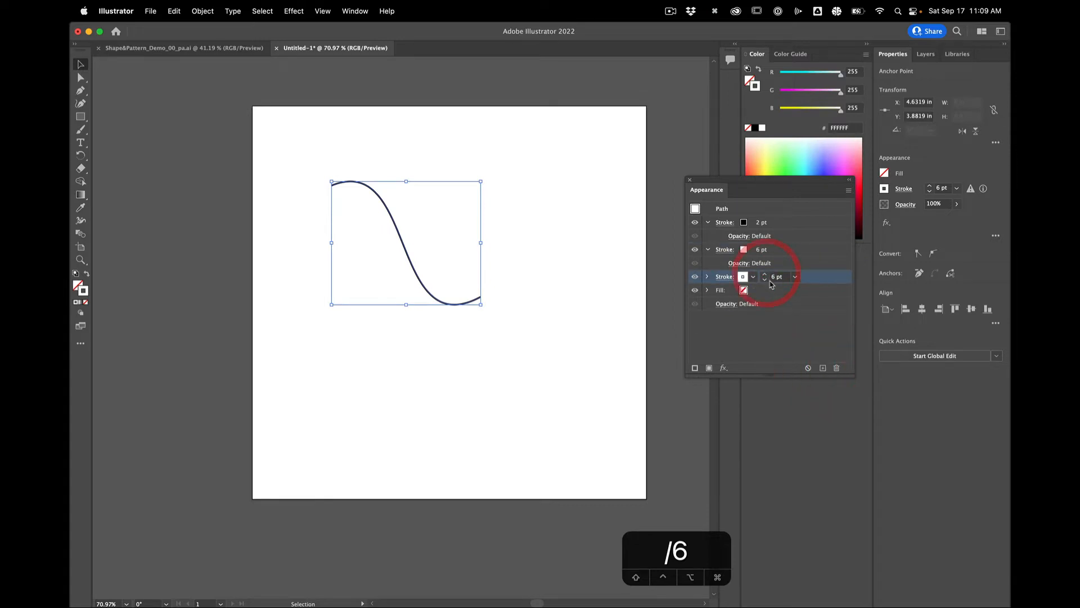
{"action": "left_click", "coordinate": [777, 278]}
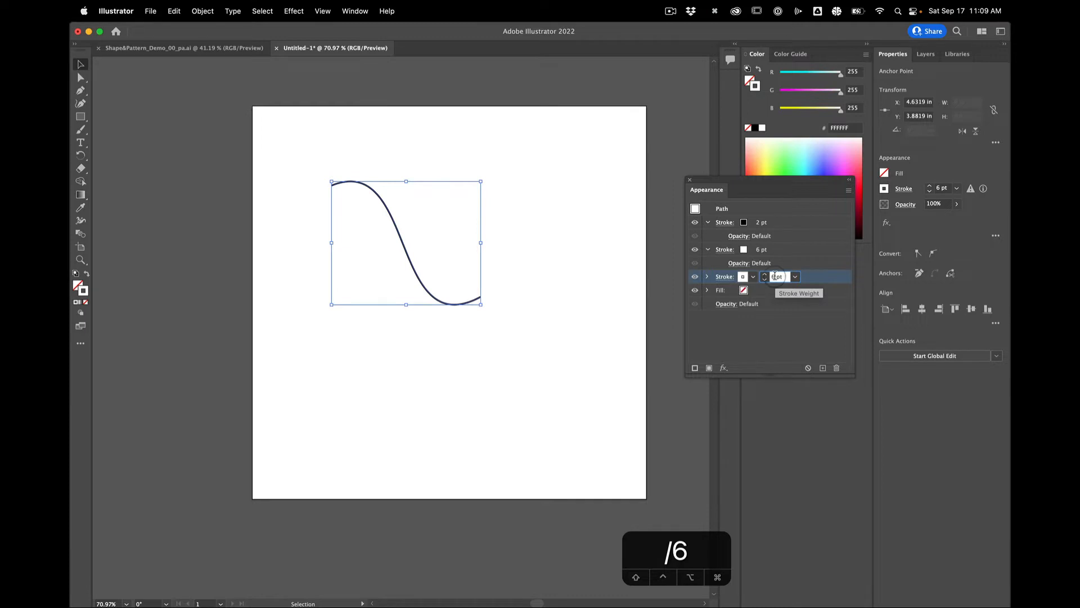
{"action": "type", "text": "`1"}
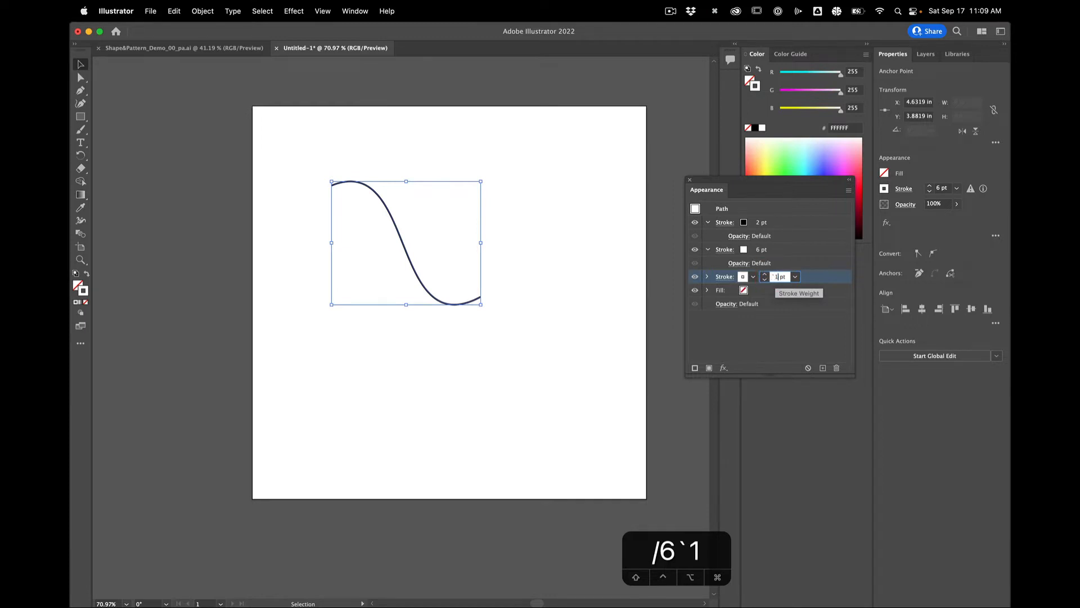
{"action": "key", "text": "BackSpace"}
{"action": "key", "text": "BackSpace"}
{"action": "type", "text": "10"}
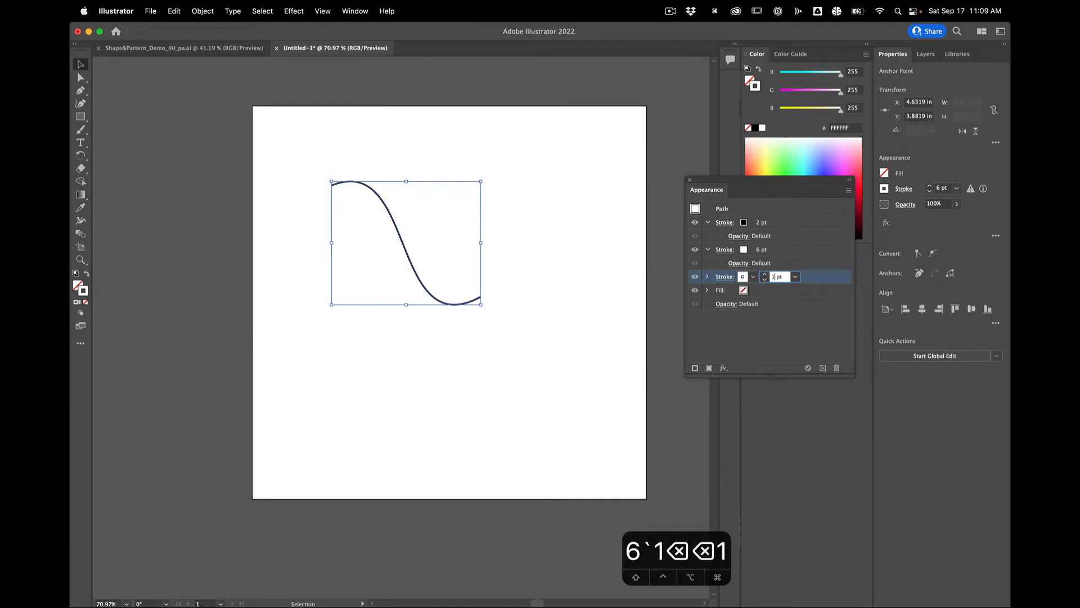
{"action": "left_click", "coordinate": [754, 277]}
{"action": "left_click", "coordinate": [664, 295]}
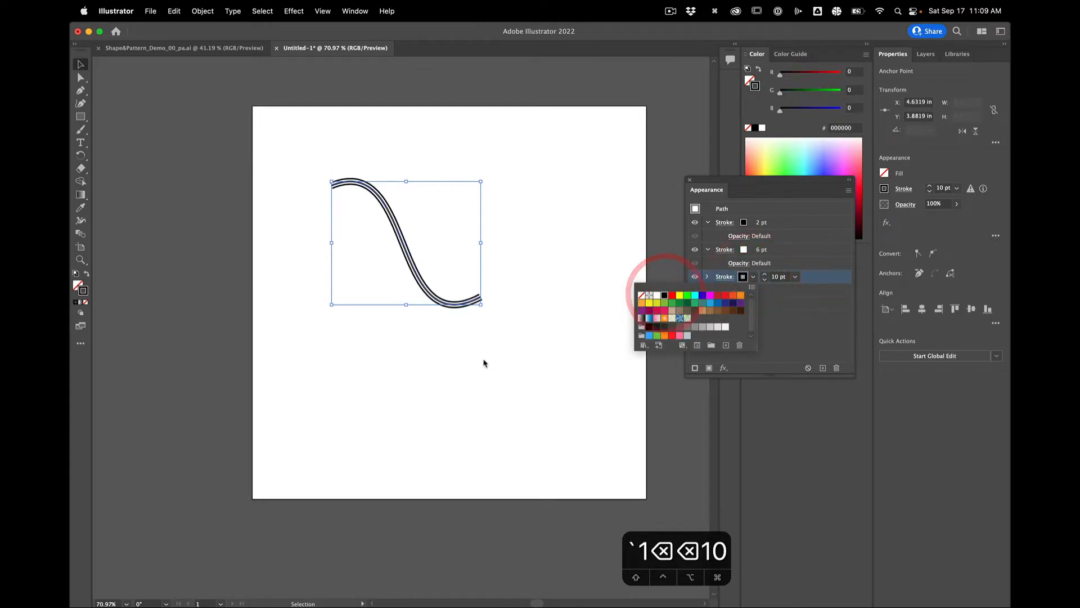
{"action": "left_click", "coordinate": [815, 331]}
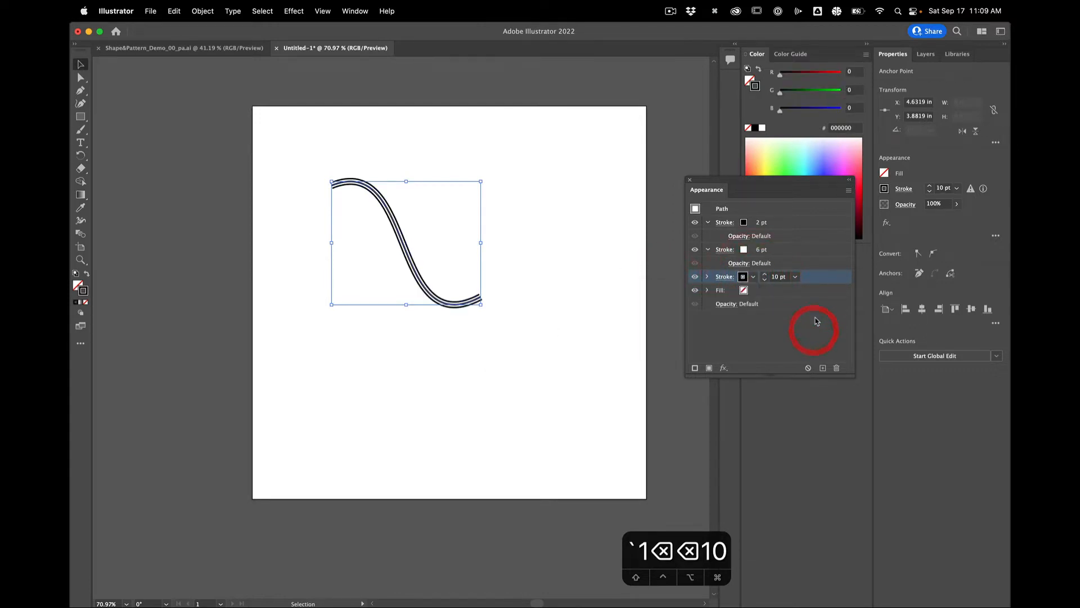
Duplicate the curve's black 10 pt stroke and make the lower copy 14 pt and white.
{"action": "left_click", "coordinate": [823, 368]}
{"action": "left_click", "coordinate": [763, 290]}
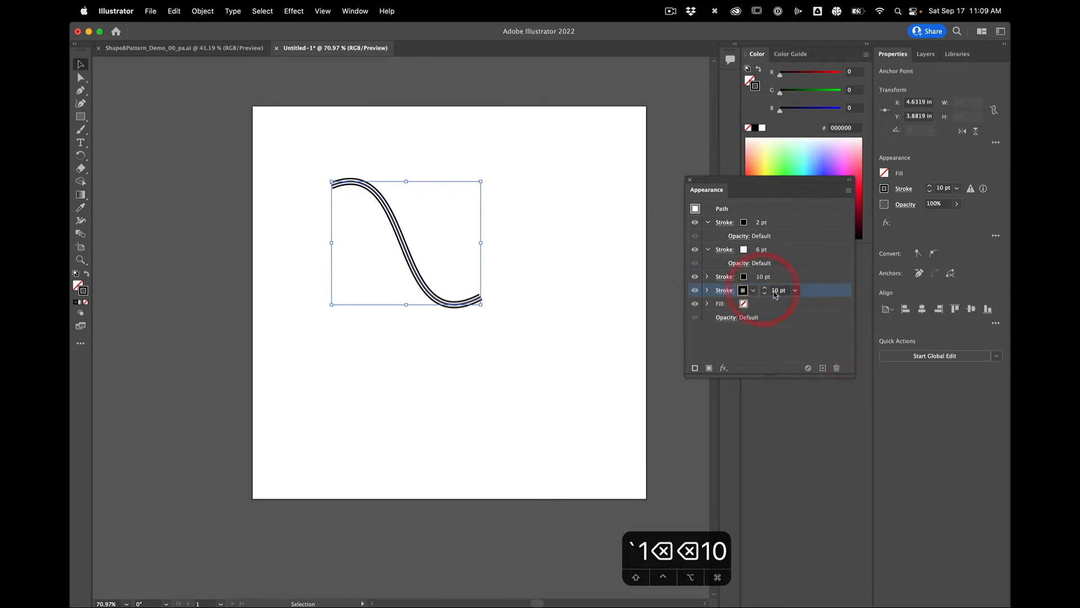
{"action": "type", "text": "14"}
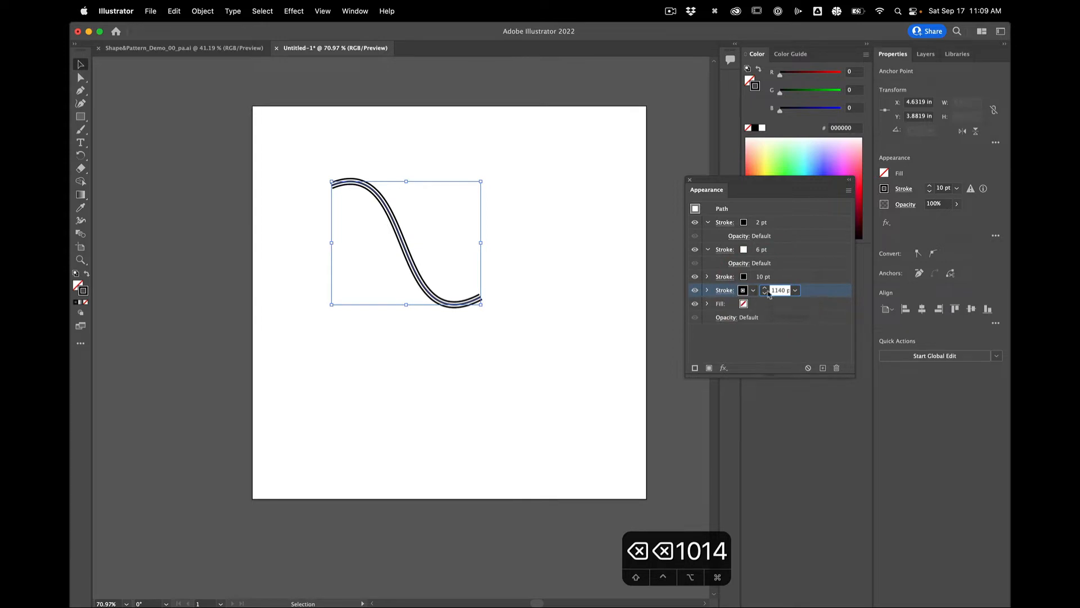
{"action": "left_click", "coordinate": [744, 290]}
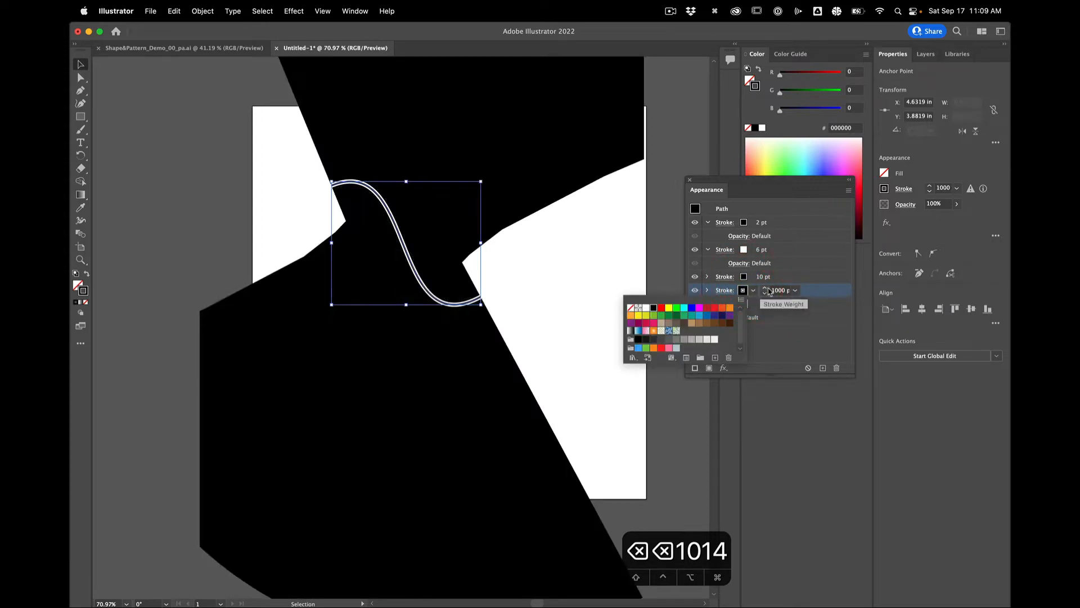
{"action": "left_click", "coordinate": [768, 290]}
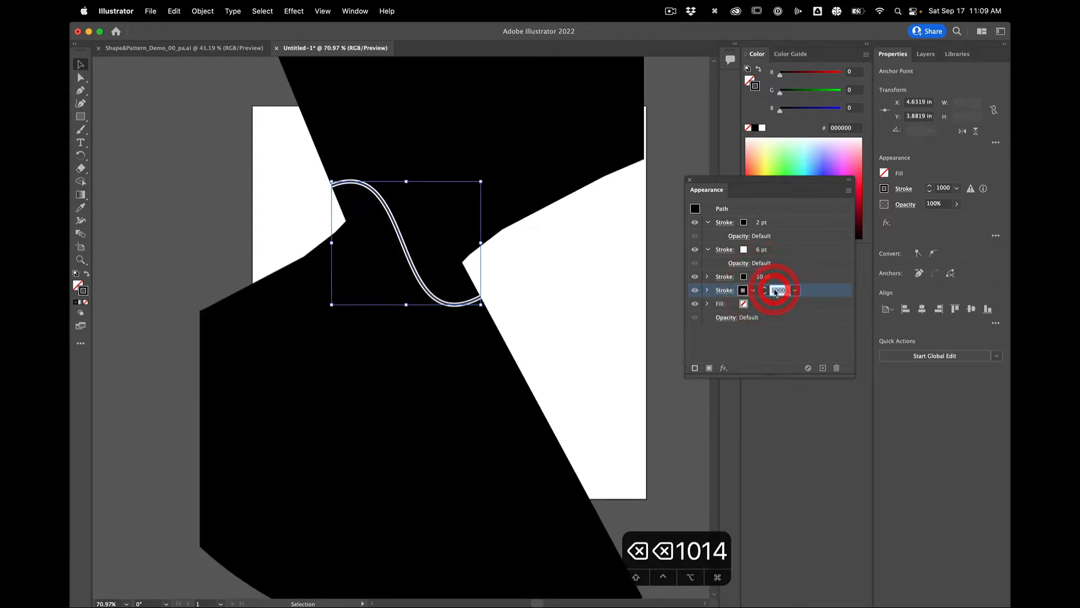
{"action": "type", "text": "14"}
{"action": "left_click", "coordinate": [743, 291]}
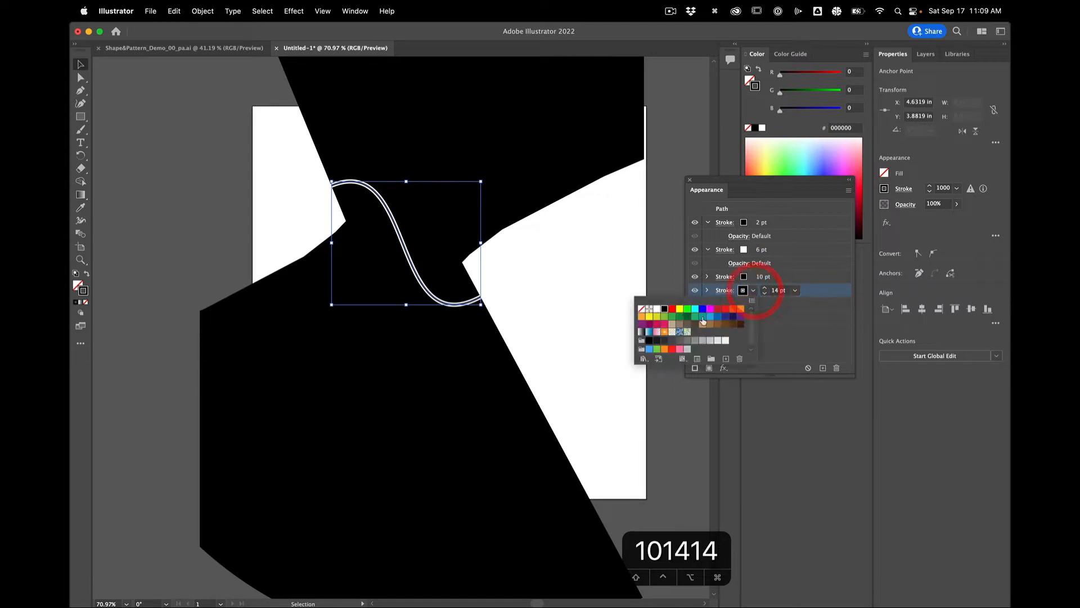
{"action": "left_click", "coordinate": [657, 308]}
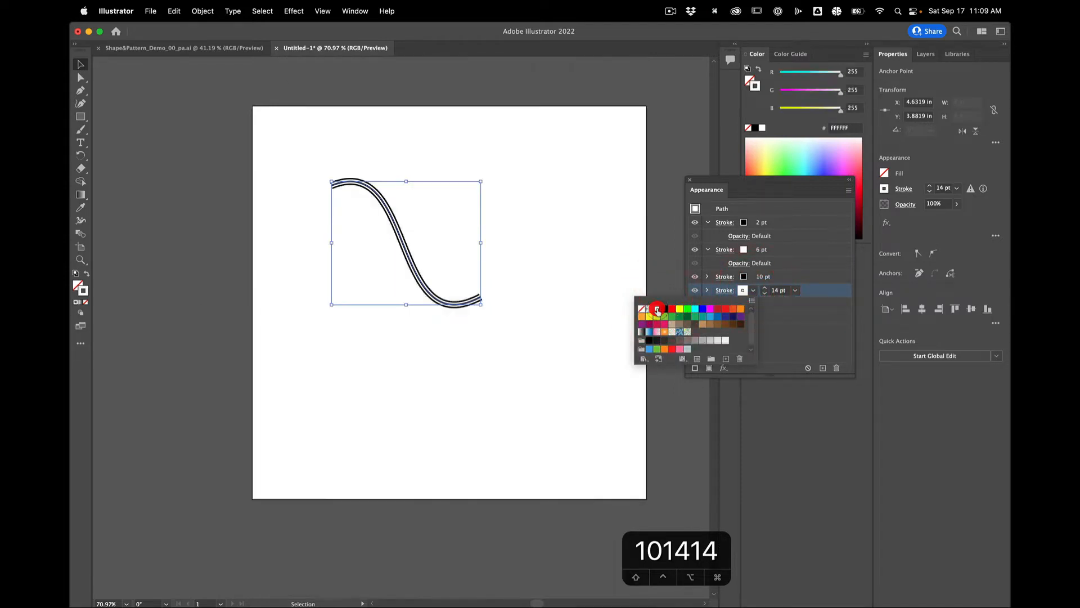
{"action": "left_click", "coordinate": [844, 312]}
Duplicate the white 14 pt stroke, make the lower copy 18 pt and black, and deselect that stroke entry.
{"action": "left_click", "coordinate": [823, 367]}
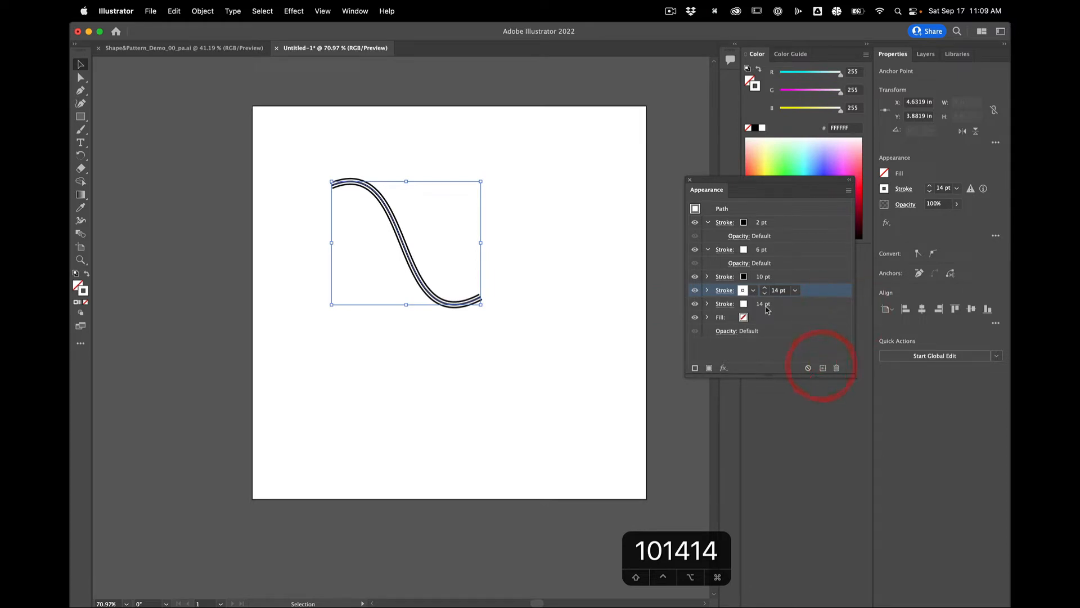
{"action": "left_click", "coordinate": [748, 306]}
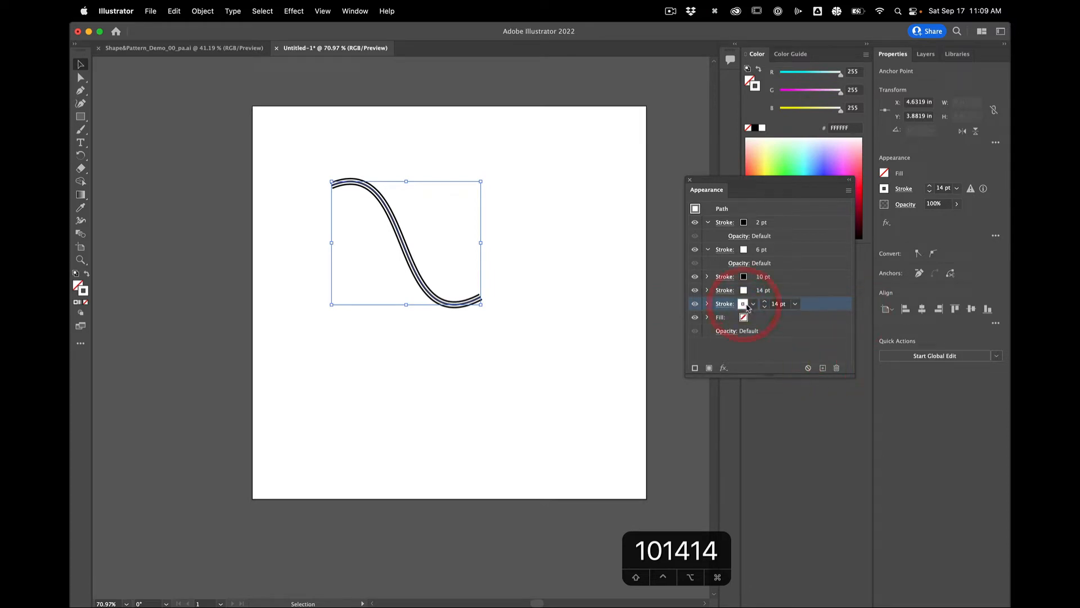
{"action": "left_click", "coordinate": [753, 305]}
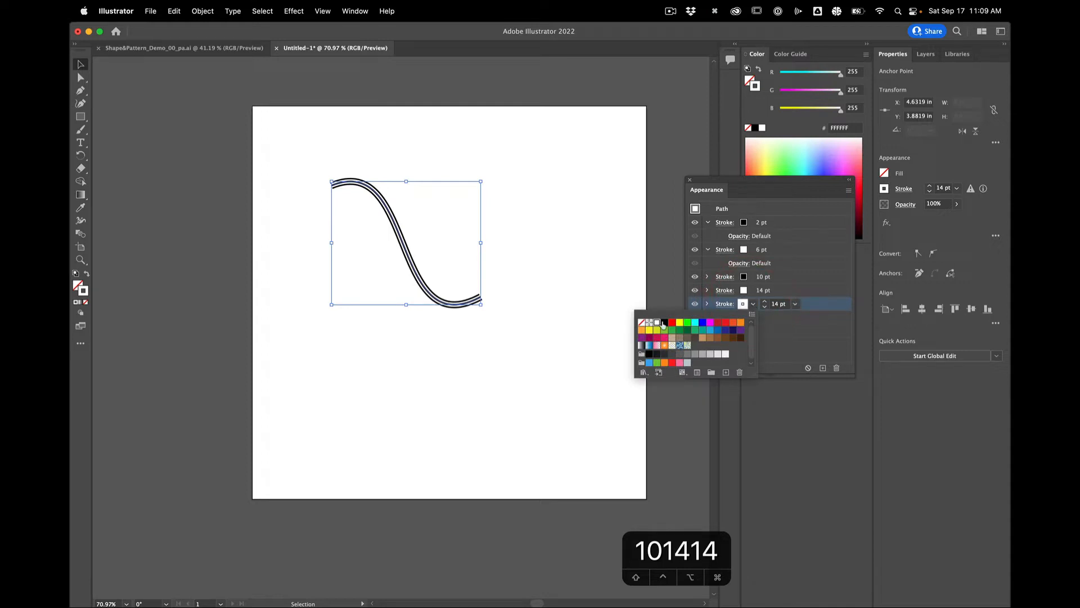
{"action": "left_click", "coordinate": [663, 324]}
{"action": "left_click", "coordinate": [777, 304]}
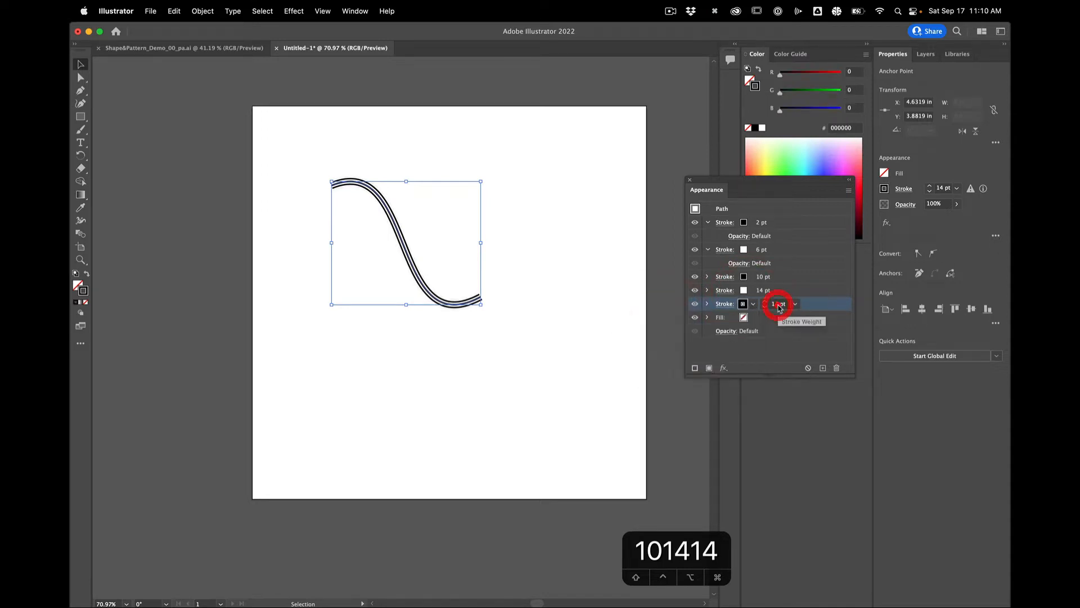
{"action": "type", "text": "18"}
{"action": "key", "text": "Return"}
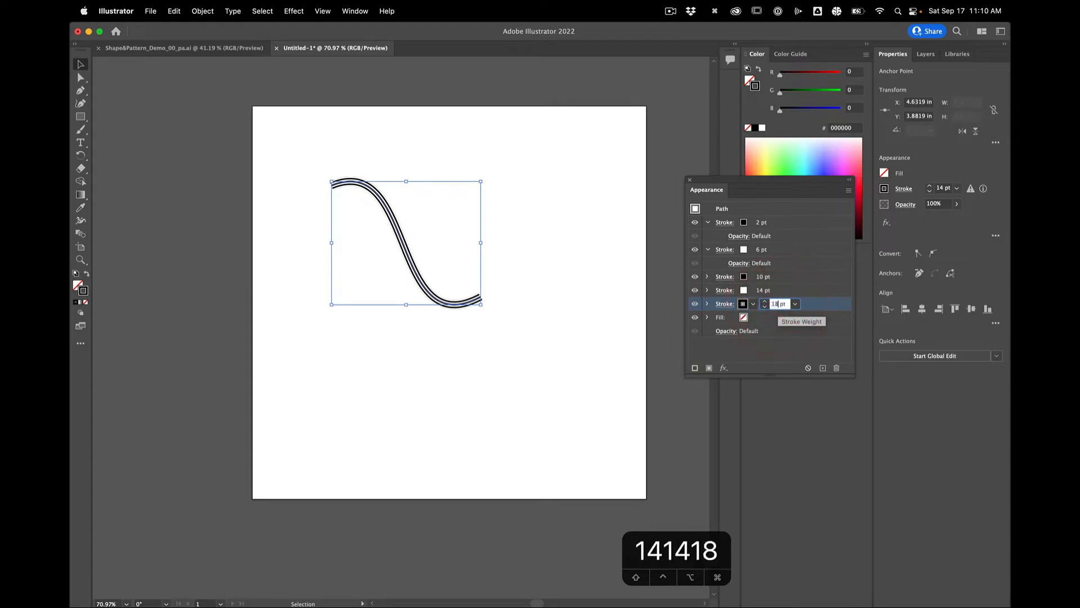
{"action": "left_click", "coordinate": [791, 355]}
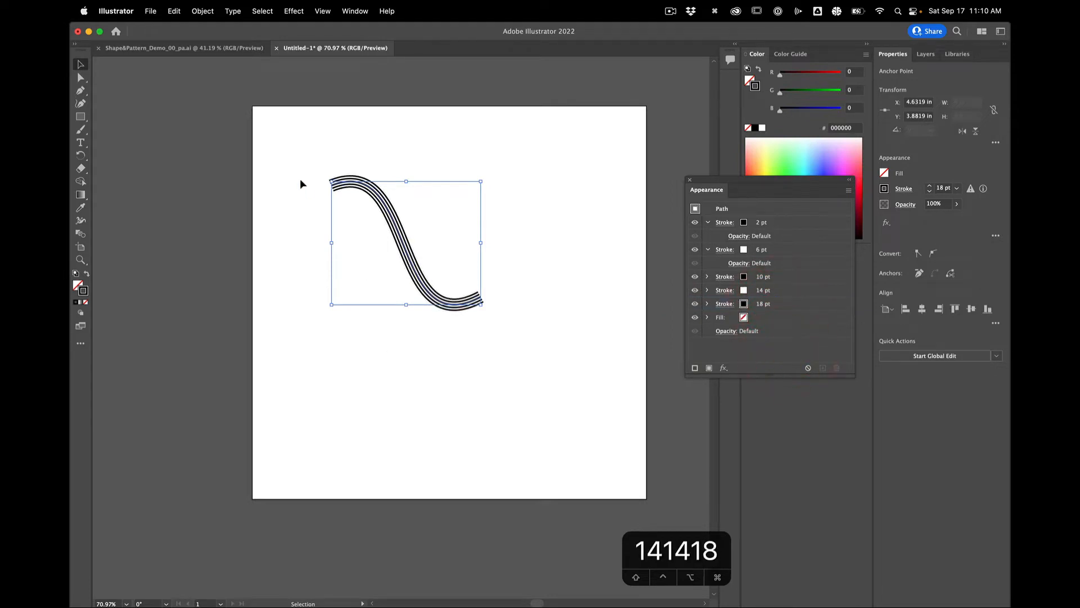
Reshape the striped curve by moving its lower end anchor and direction handles, making the path about 2.17 in wide and 1.52 in high.
{"action": "scroll", "coordinate": [299, 180], "scroll_direction": "up", "scroll_amount": 3}
{"action": "scroll", "coordinate": [304, 194], "scroll_direction": "down", "scroll_amount": 2}
{"action": "scroll", "coordinate": [303, 194], "scroll_direction": "right", "scroll_amount": 4}
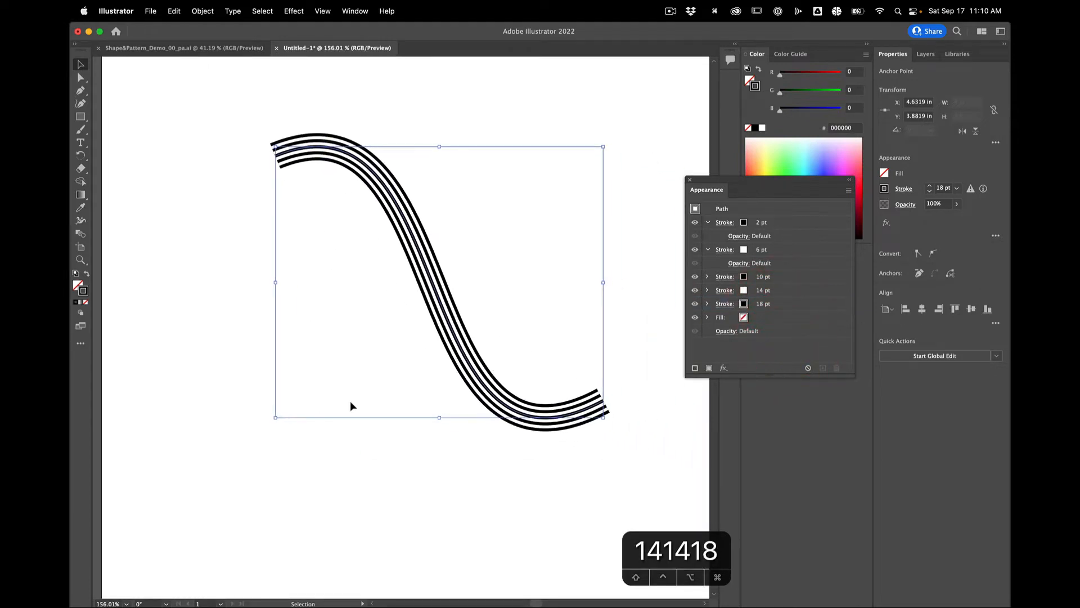
{"action": "left_click", "coordinate": [374, 448]}
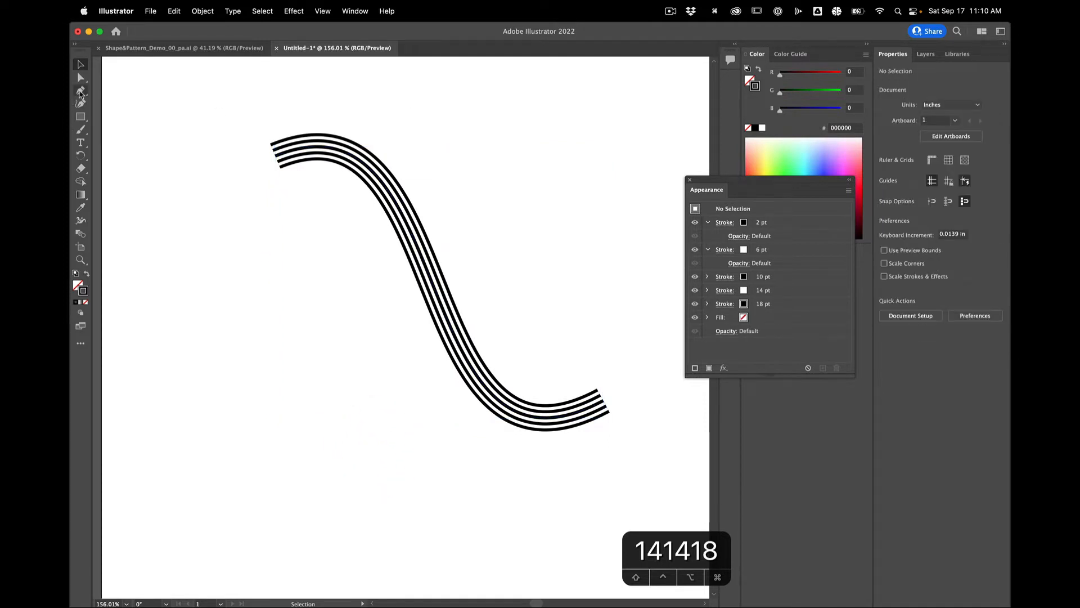
{"action": "left_click", "coordinate": [80, 77]}
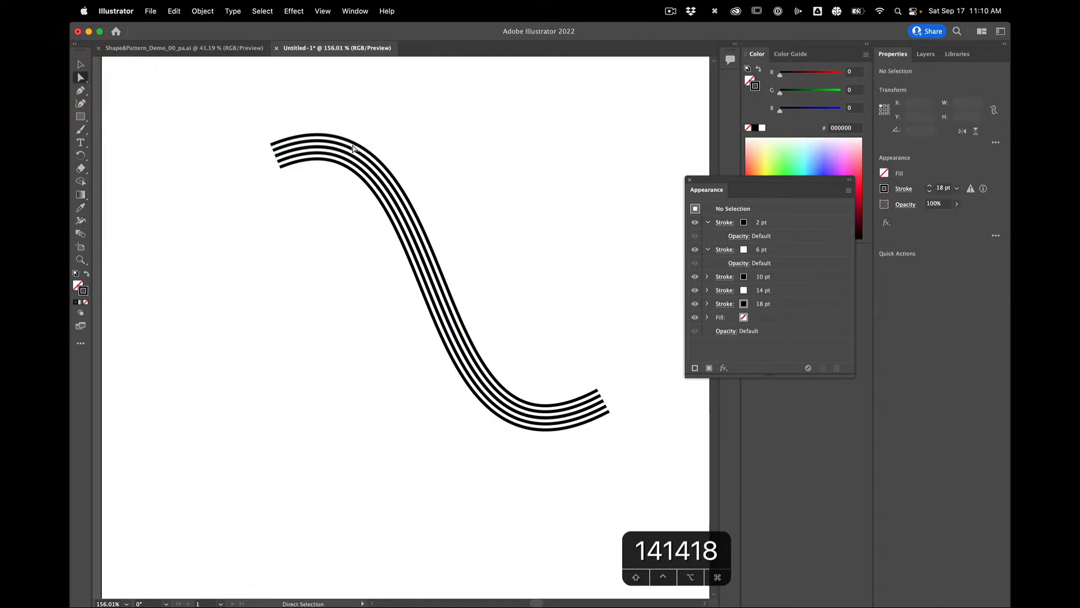
{"action": "left_click_drag", "start_coordinate": [603, 401], "coordinate": [482, 309]}
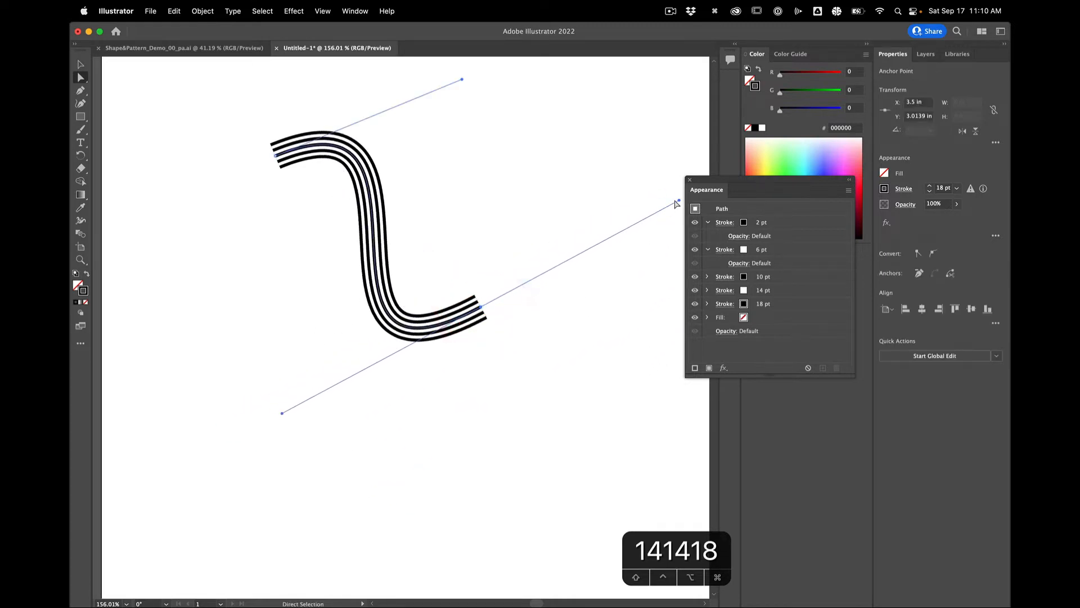
{"action": "left_click_drag", "start_coordinate": [679, 202], "coordinate": [489, 222]}
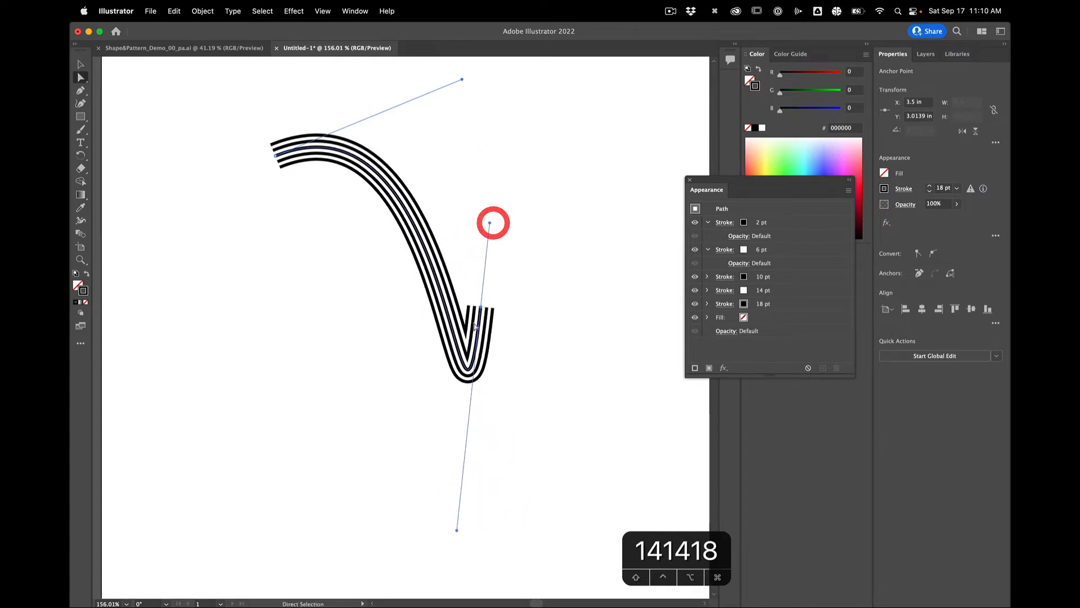
{"action": "left_click_drag", "start_coordinate": [459, 531], "coordinate": [342, 370]}
{"action": "scroll", "coordinate": [513, 226], "scroll_direction": "down", "scroll_amount": 5}
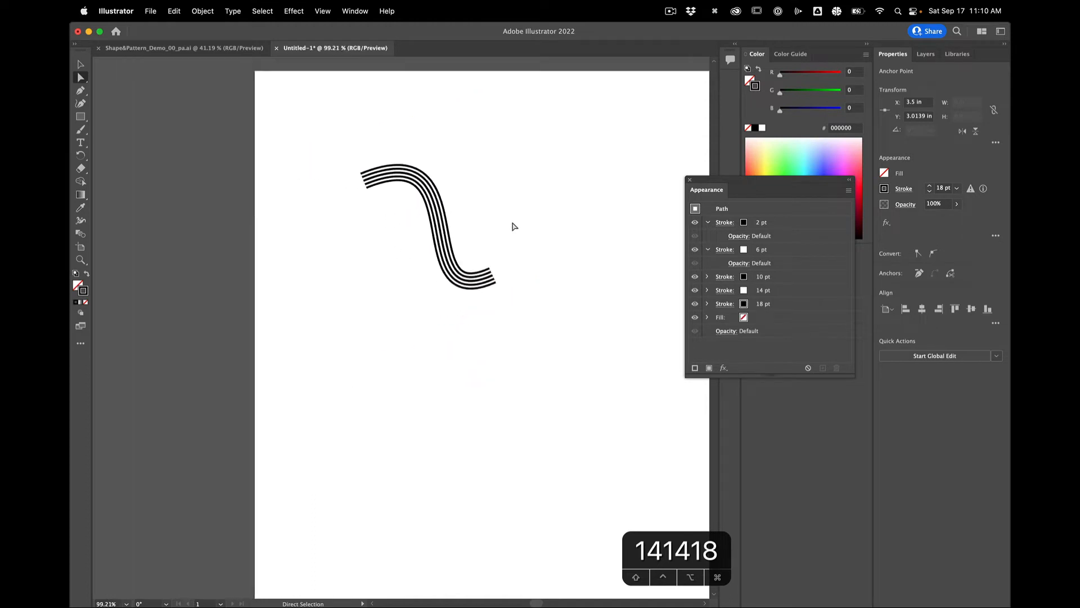
{"action": "scroll", "coordinate": [513, 226], "scroll_direction": "up", "scroll_amount": 3}
{"action": "left_click_drag", "start_coordinate": [486, 293], "coordinate": [510, 286]}
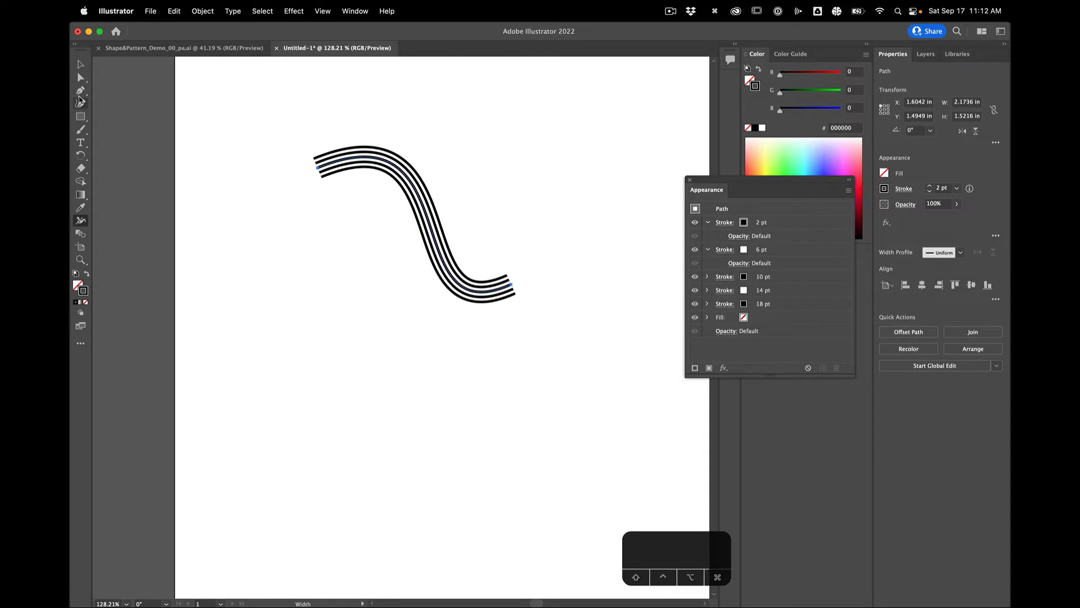
Draw an open three-anchor curve below the striped one with the Pen tool, from about X 1.26, Y 3.64 in to X 3.18, Y 4.26 in.
{"action": "left_click", "coordinate": [80, 90]}
{"action": "left_click_drag", "start_coordinate": [287, 347], "coordinate": [377, 333]}
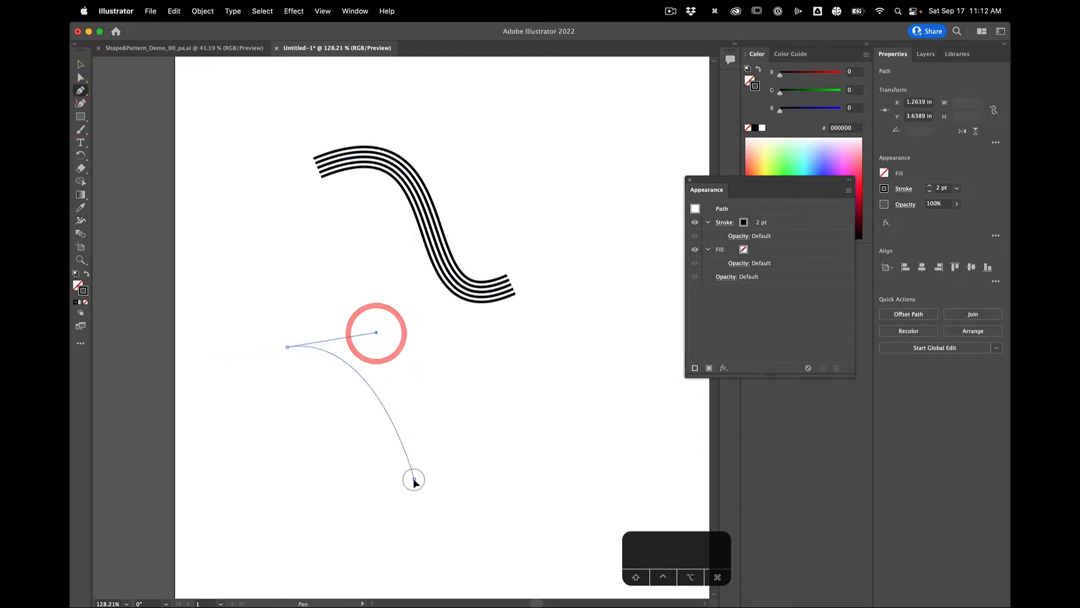
{"action": "left_click_drag", "start_coordinate": [414, 478], "coordinate": [518, 480]}
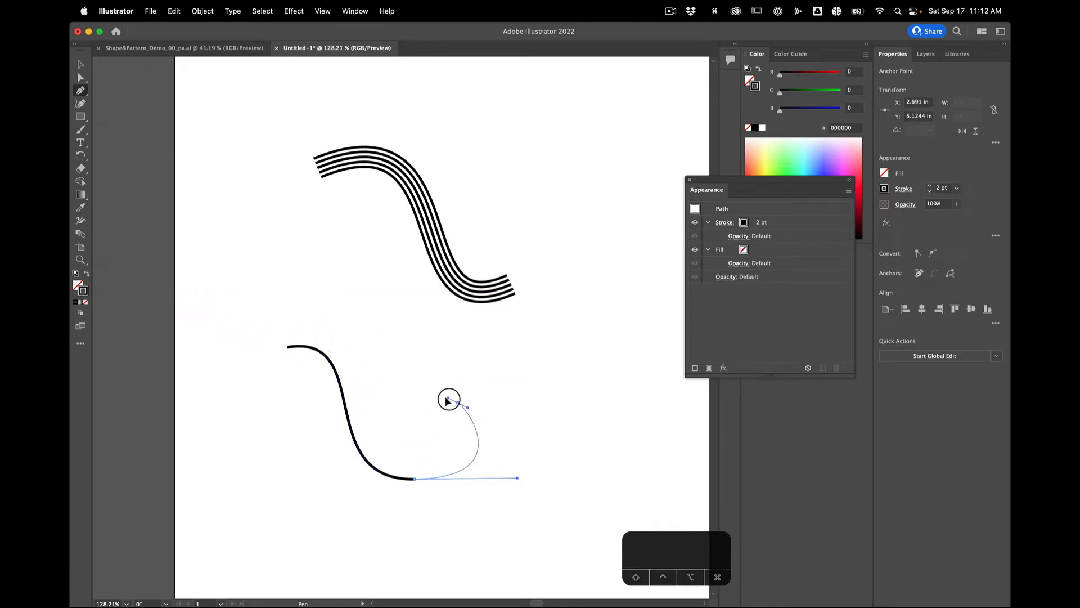
{"action": "left_click_drag", "start_coordinate": [457, 403], "coordinate": [442, 394]}
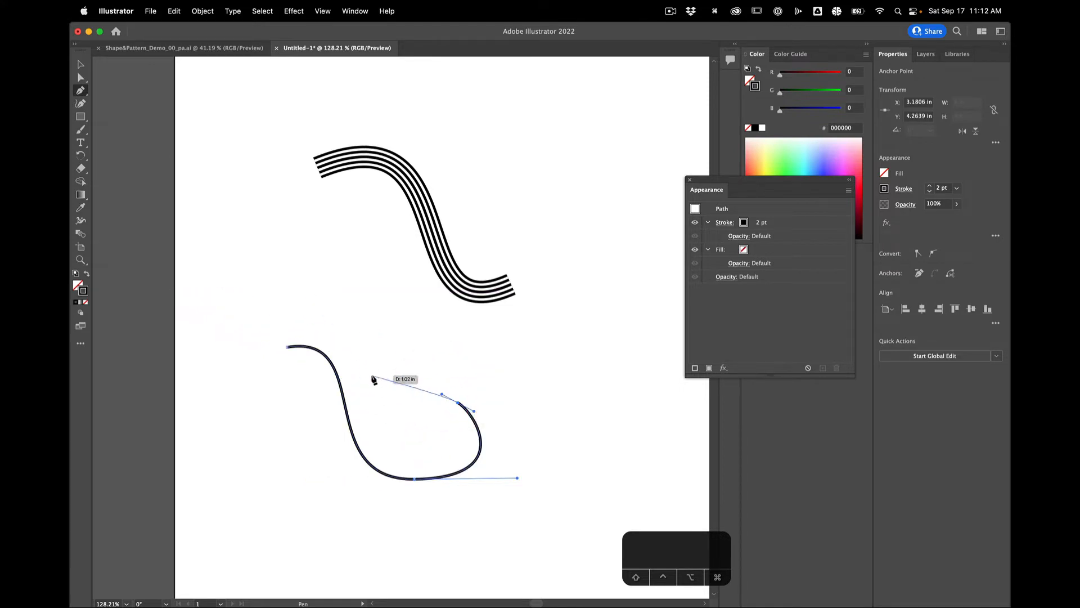
{"action": "key", "text": "Return"}
Use the Width tool to widen the new curve's last end to about 42 pt and swell its upper bend.
{"action": "left_click", "coordinate": [81, 223]}
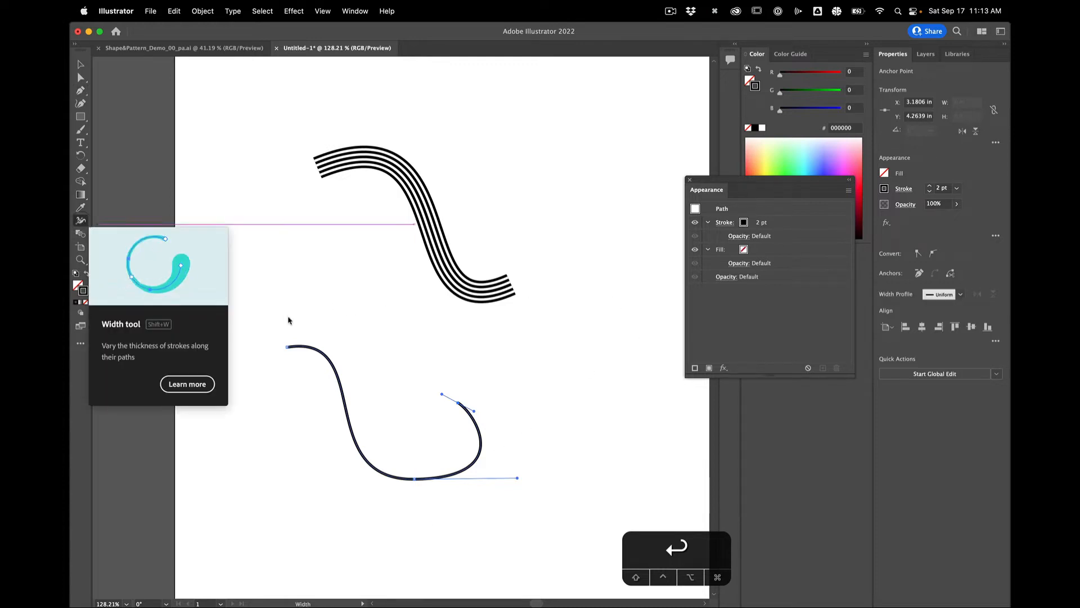
{"action": "left_click_drag", "start_coordinate": [458, 403], "coordinate": [434, 424]}
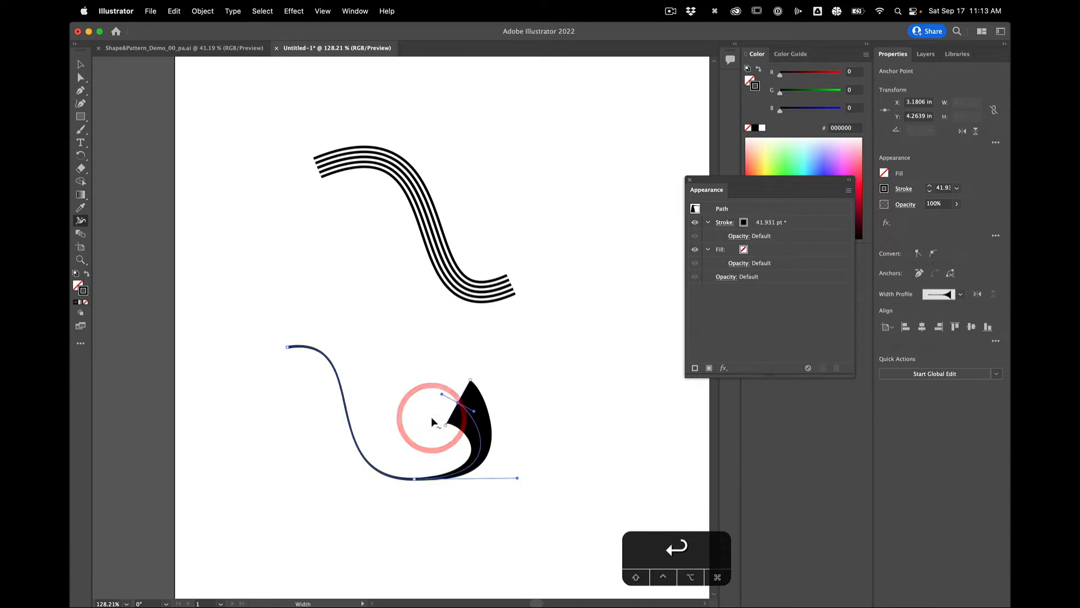
{"action": "left_click_drag", "start_coordinate": [337, 373], "coordinate": [353, 364]}
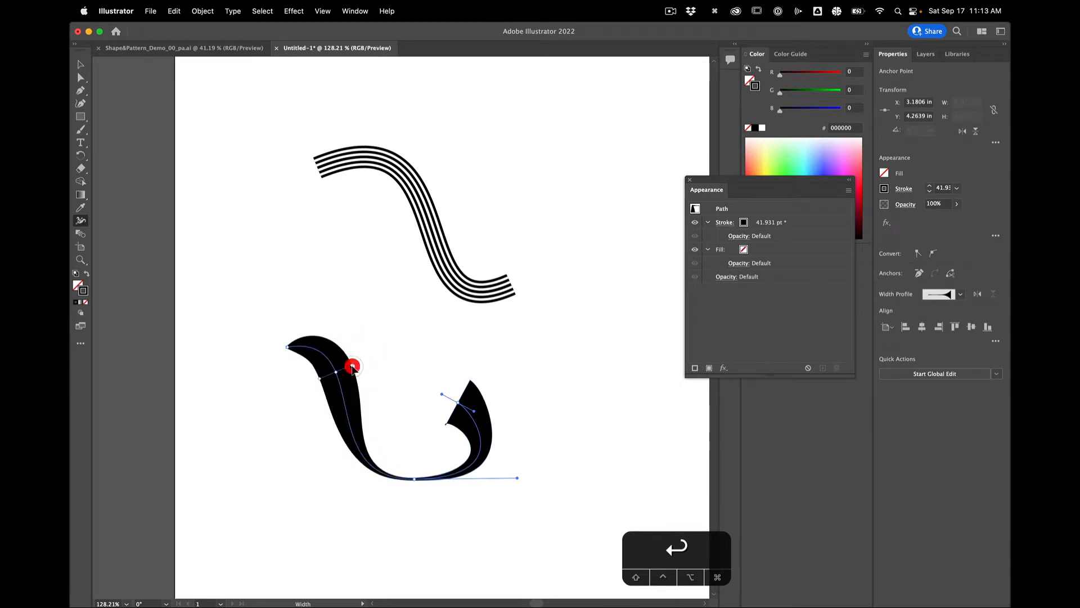
Adjust the direction handles of the new curve's thick end anchor with the Direct Selection tool.
{"action": "key", "text": "a"}
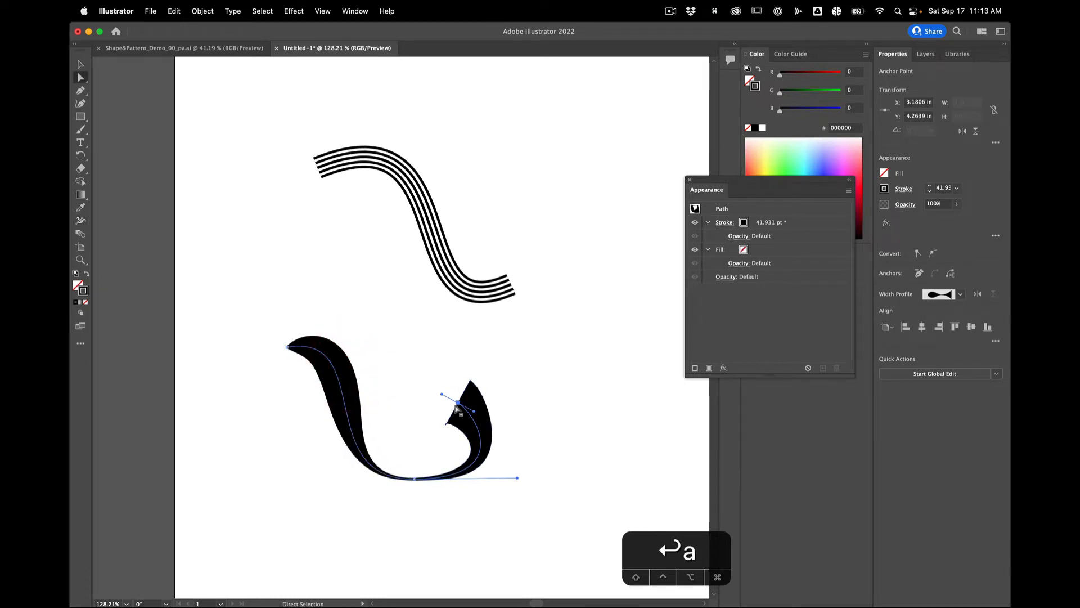
{"action": "left_click_drag", "start_coordinate": [475, 415], "coordinate": [415, 410]}
{"action": "left_click_drag", "start_coordinate": [415, 404], "coordinate": [443, 391]}
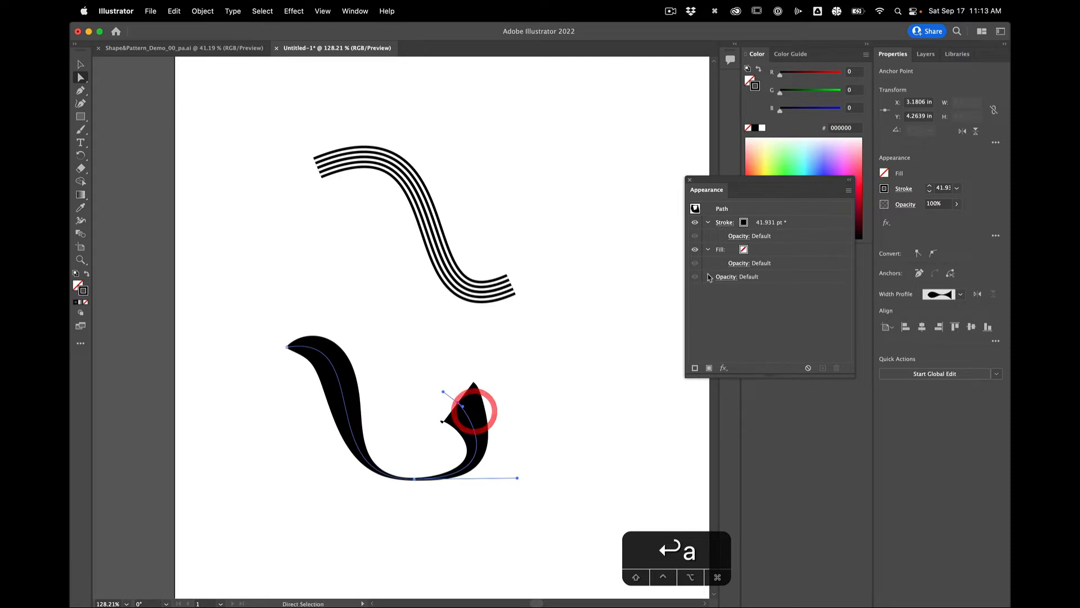
Give the lower curve's stroke a round cap and round join, and lengthen its end handle down toward the bend.
{"action": "left_click", "coordinate": [721, 222]}
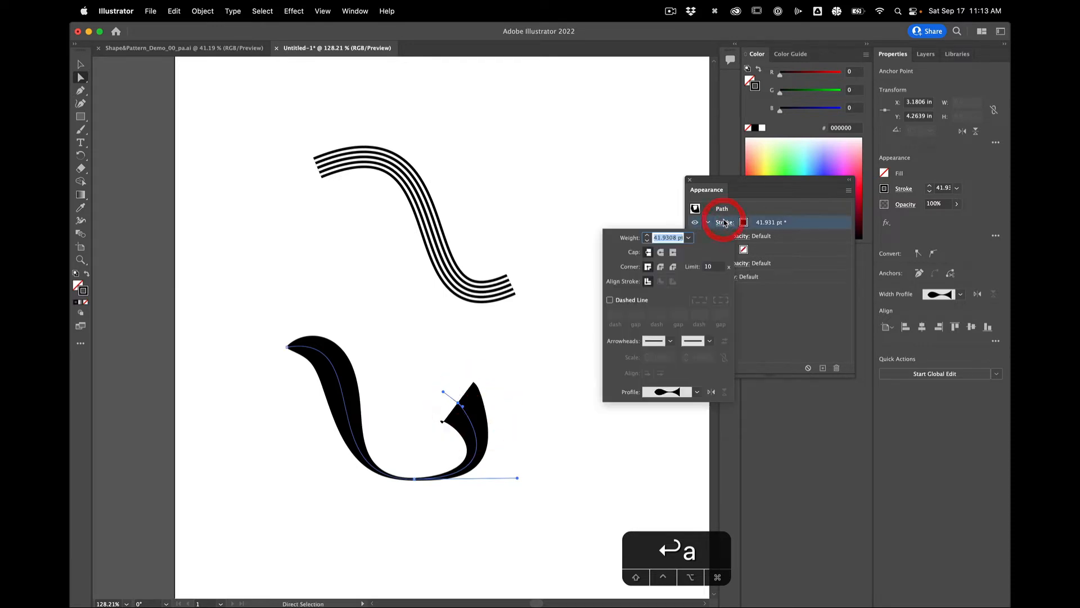
{"action": "left_click", "coordinate": [662, 252]}
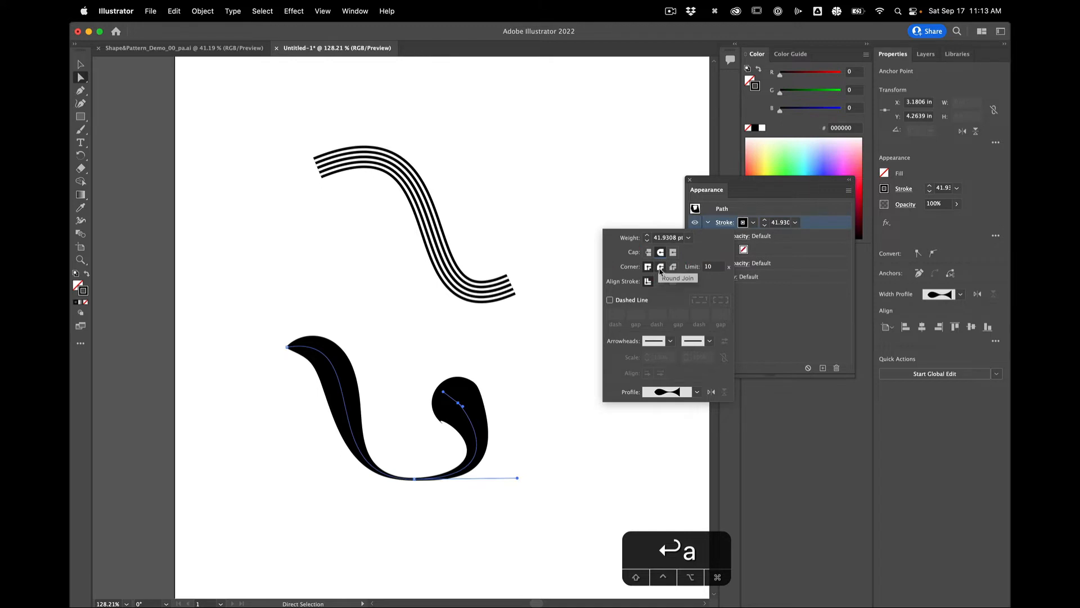
{"action": "left_click", "coordinate": [661, 267]}
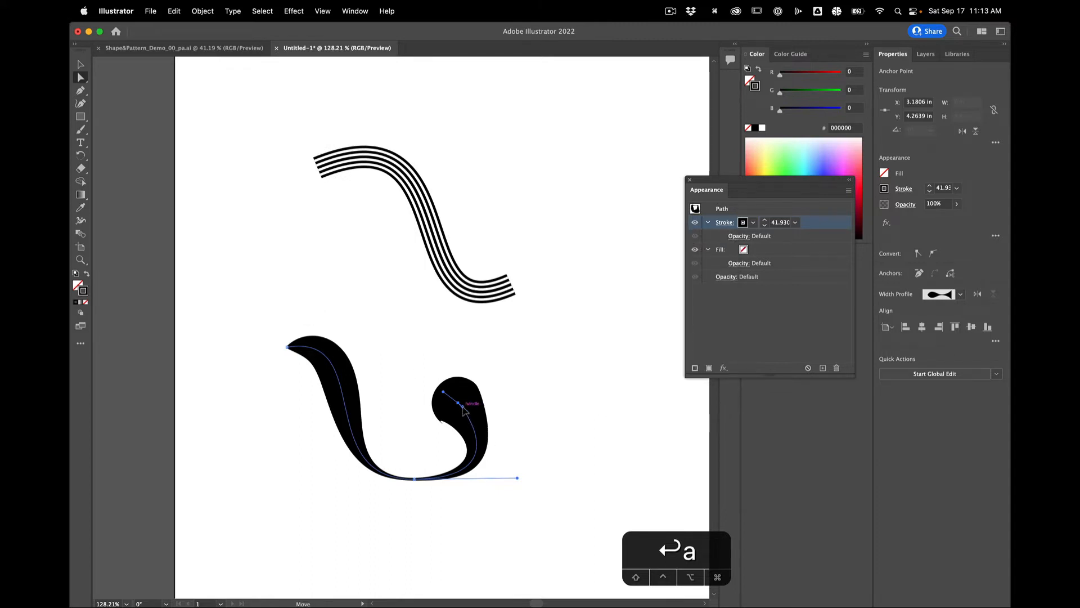
{"action": "left_click_drag", "start_coordinate": [463, 409], "coordinate": [477, 426]}
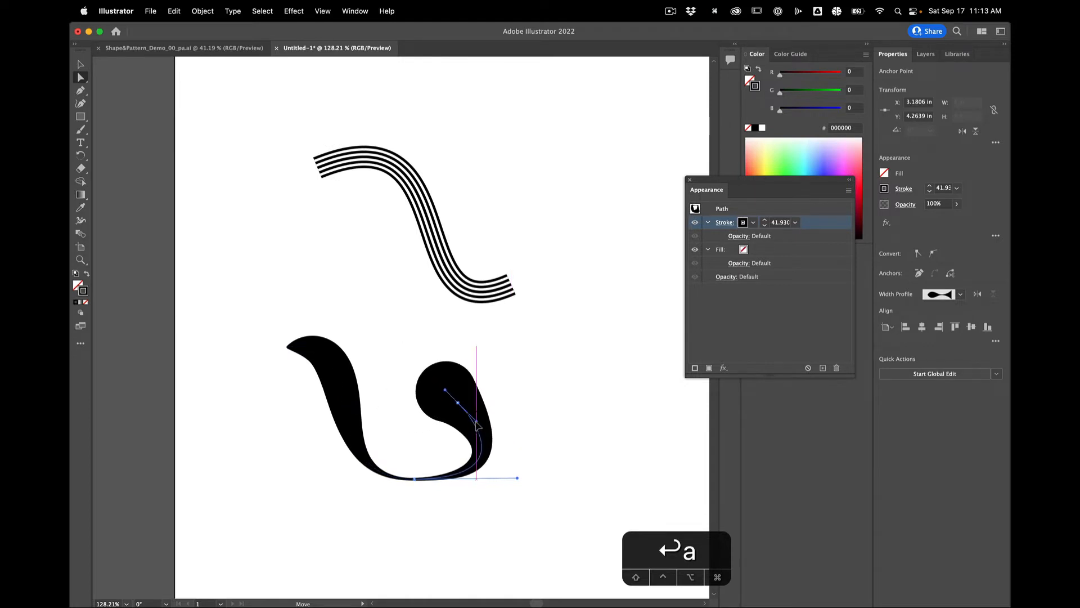
Select the striped curve and apply the tapering triangular Width Profile 4 to its 2 pt black stroke.
{"action": "key", "text": "v"}
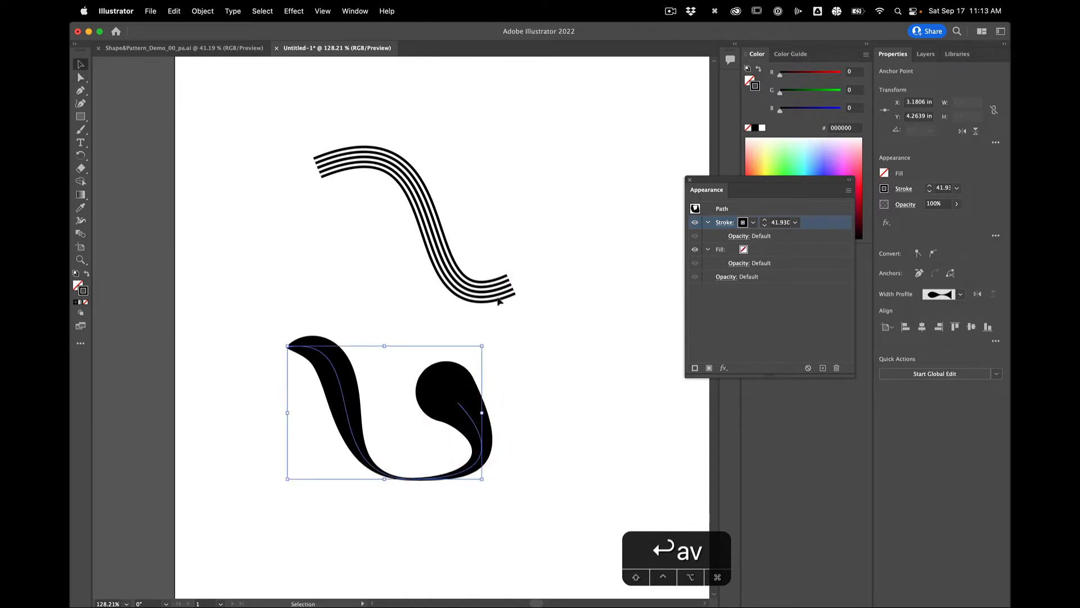
{"action": "left_click", "coordinate": [434, 252]}
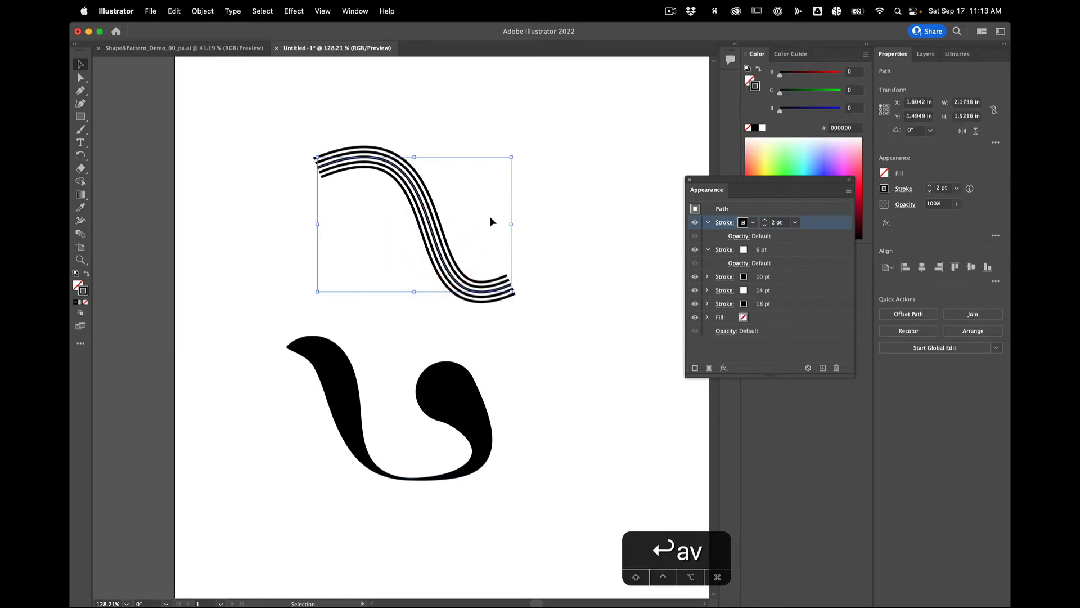
{"action": "left_click", "coordinate": [720, 225]}
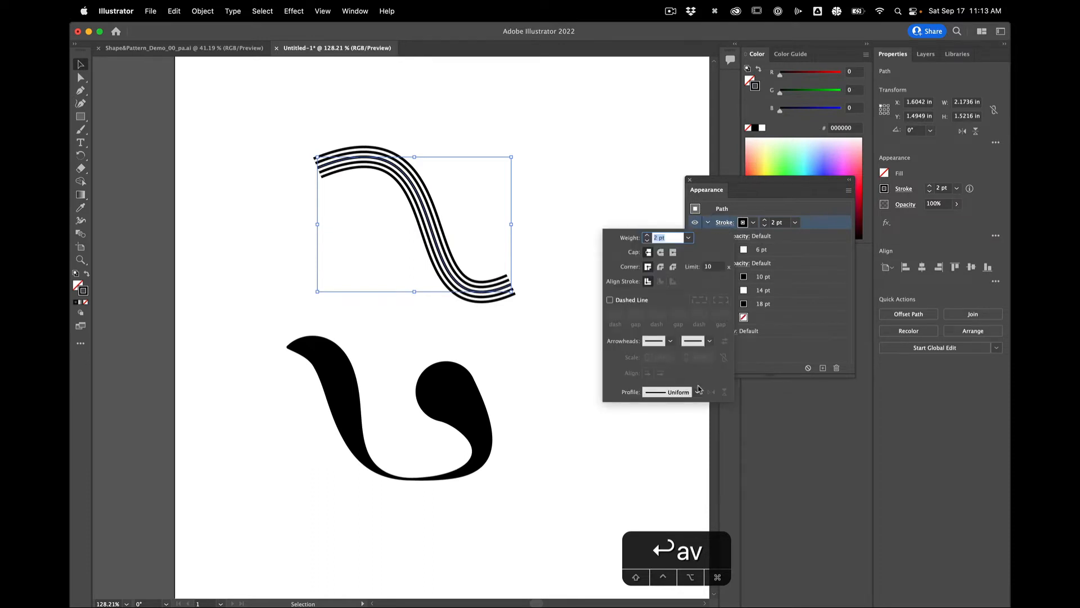
{"action": "left_click", "coordinate": [697, 392]}
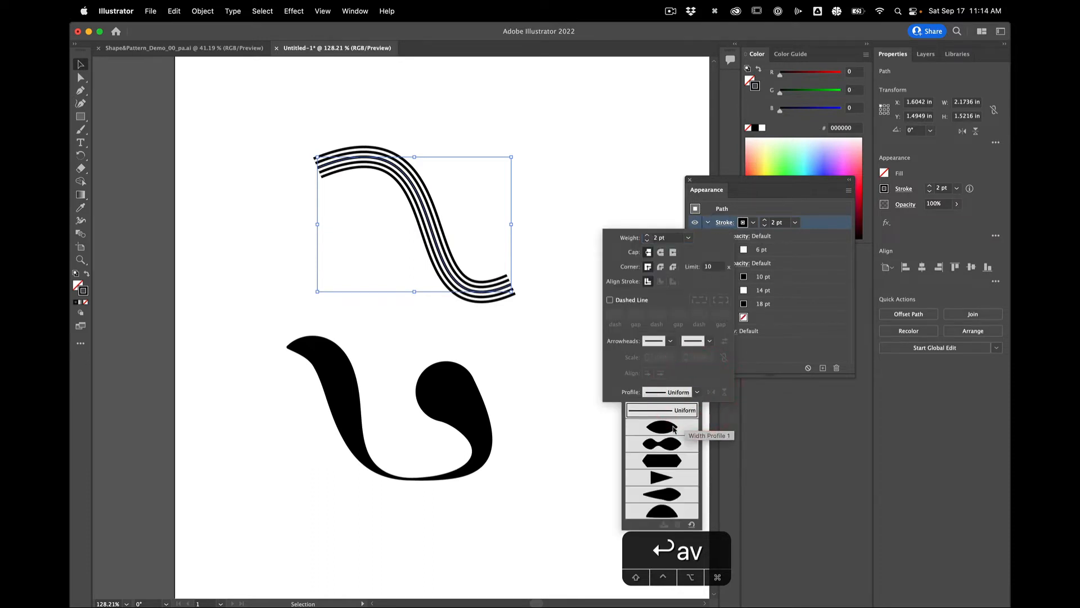
{"action": "left_click", "coordinate": [653, 478]}
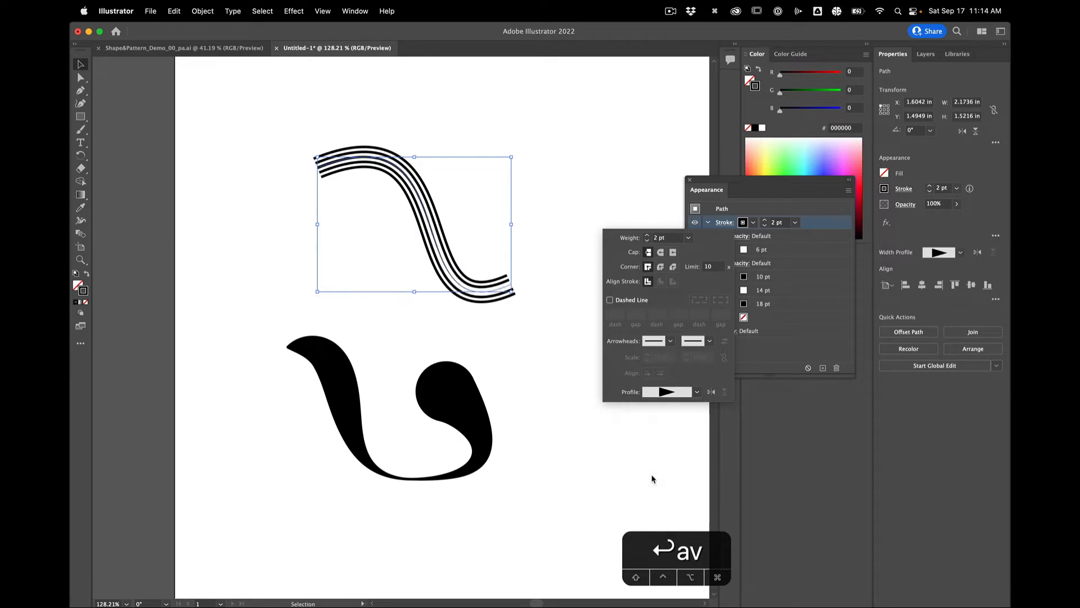
Apply the same tapering Width Profile 4 to the striped curve's 6 pt white stroke.
{"action": "left_click", "coordinate": [776, 252]}
{"action": "left_click", "coordinate": [725, 249]}
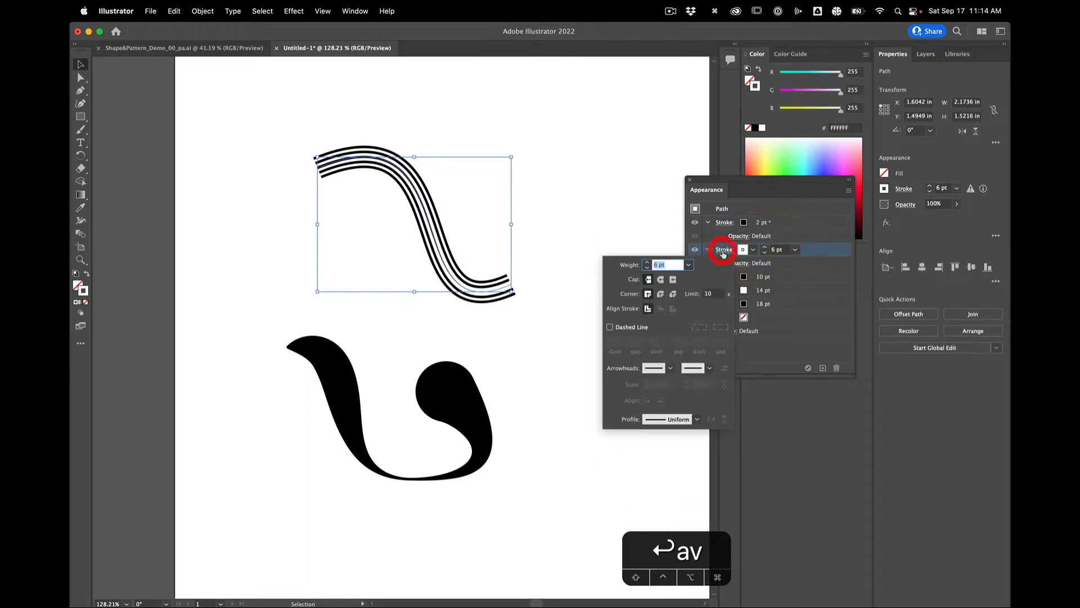
{"action": "left_click", "coordinate": [698, 420]}
{"action": "left_click", "coordinate": [670, 499]}
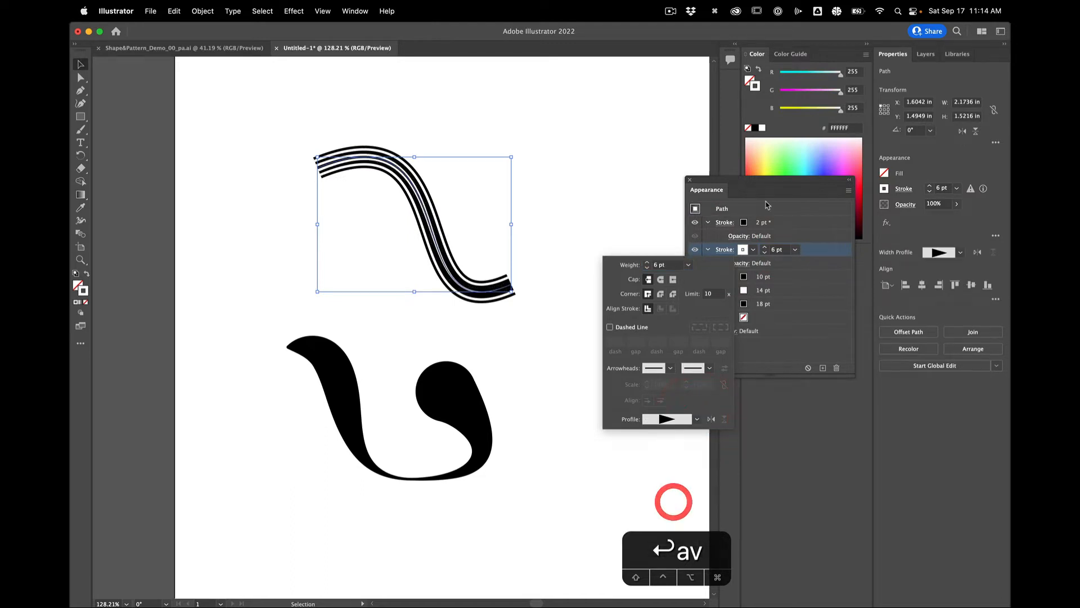
{"action": "left_click", "coordinate": [794, 279]}
{"action": "left_click", "coordinate": [724, 276]}
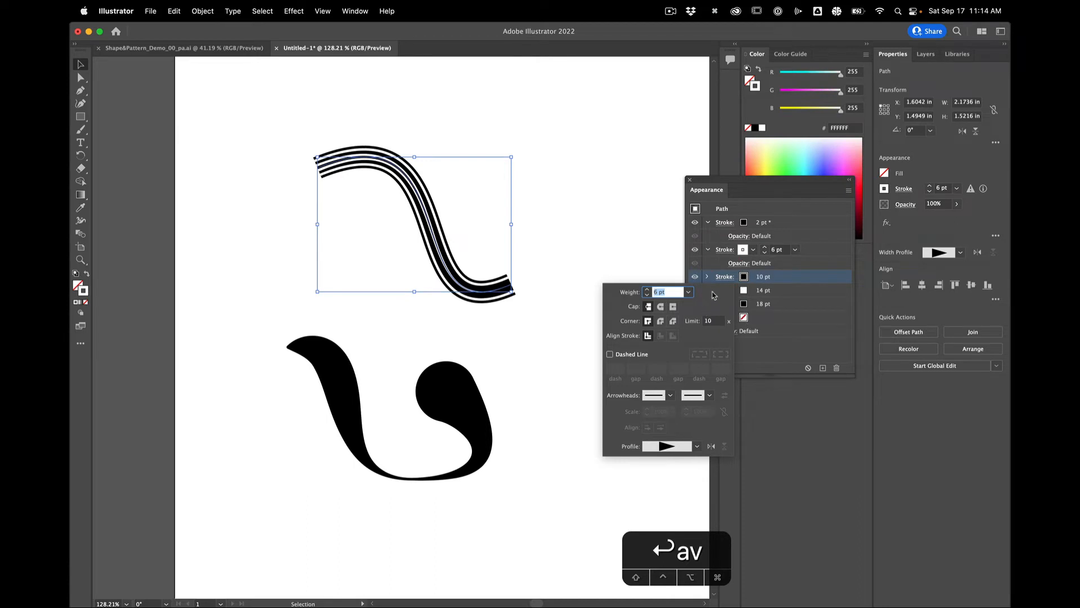
{"action": "left_click", "coordinate": [723, 251]}
{"action": "left_click", "coordinate": [725, 249]}
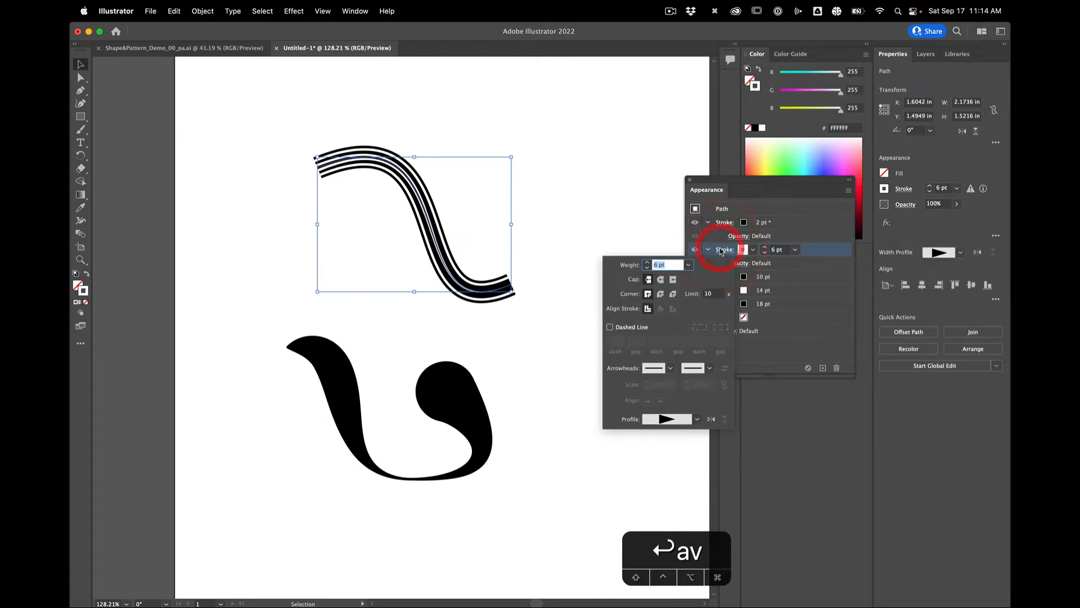
{"action": "left_click", "coordinate": [806, 287]}
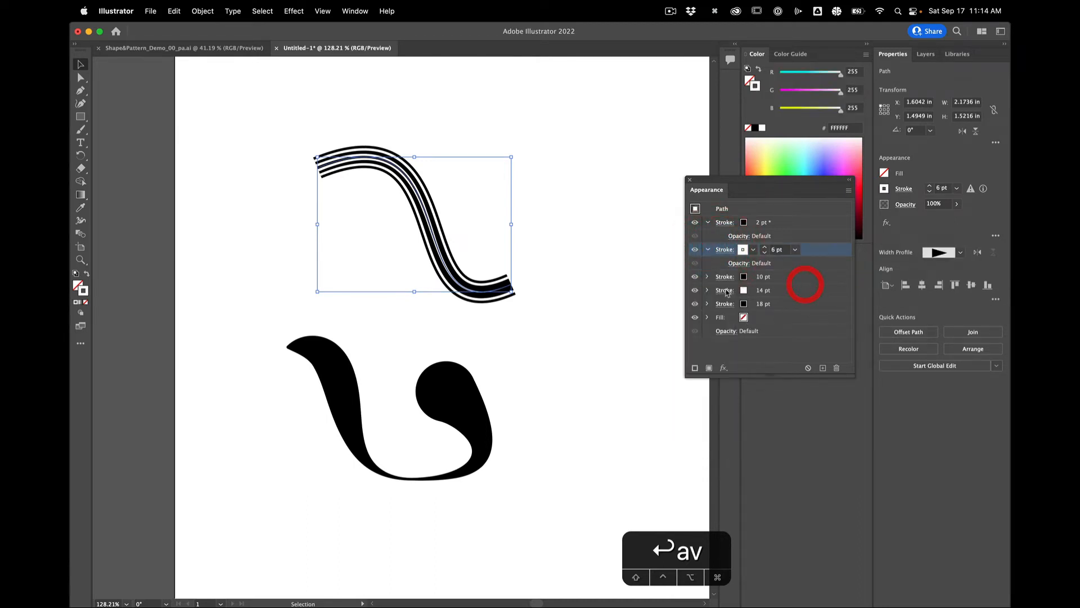
{"action": "left_click", "coordinate": [724, 290]}
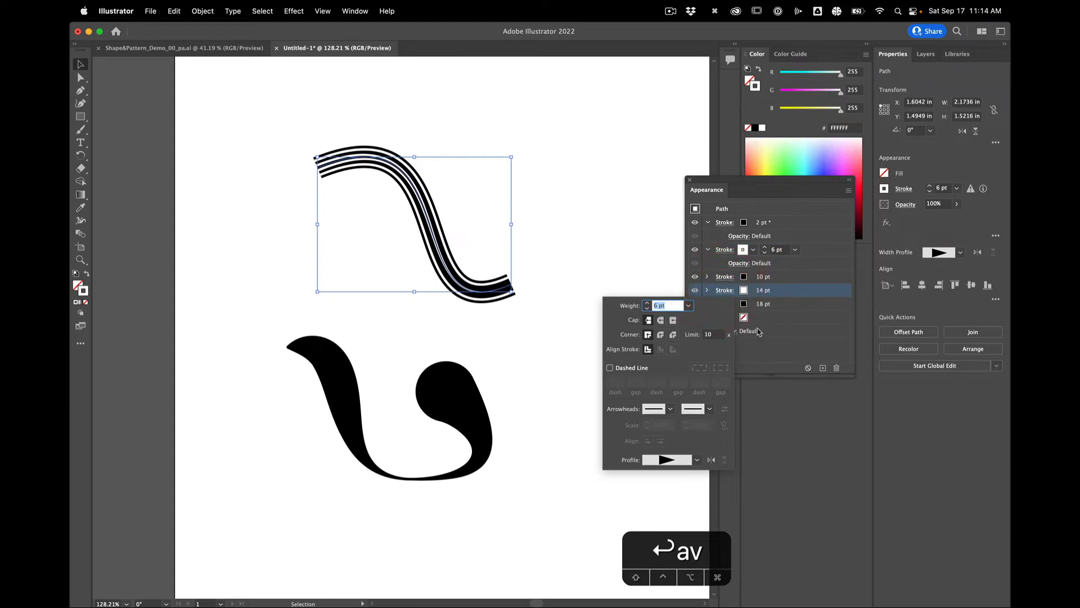
{"action": "left_click", "coordinate": [796, 305]}
Give the striped curve's outermost 18 pt black stroke the tapering Width Profile 4.
{"action": "left_click", "coordinate": [724, 303]}
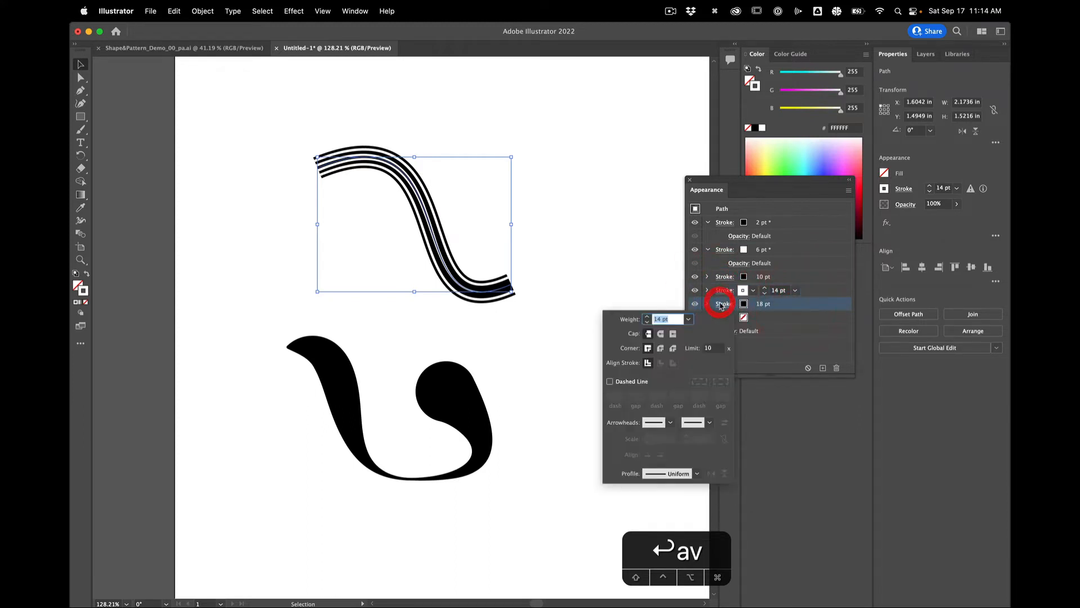
{"action": "left_click", "coordinate": [697, 474]}
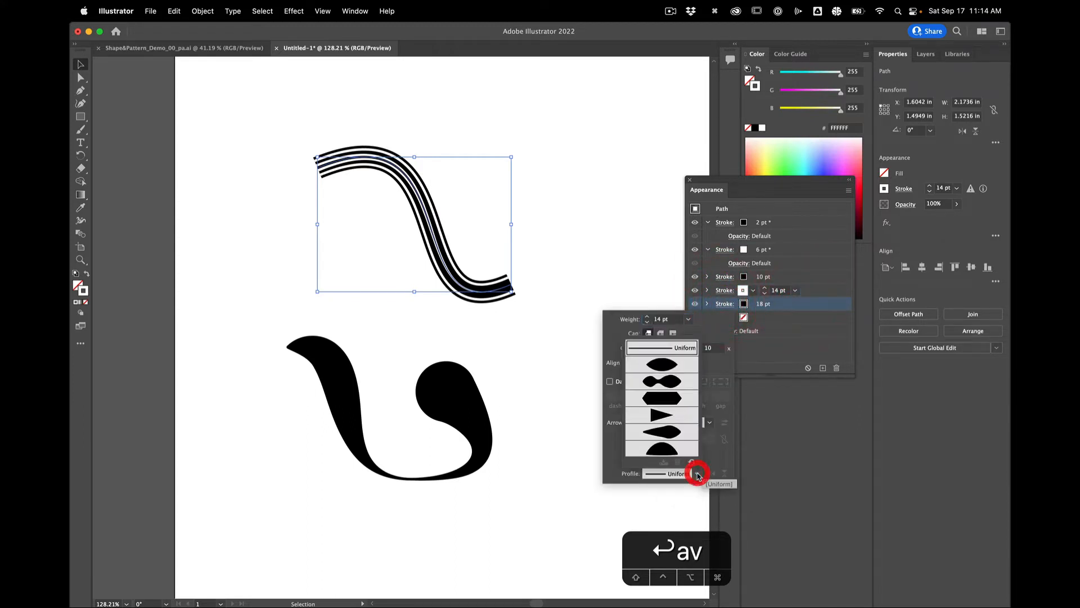
{"action": "left_click", "coordinate": [665, 414]}
{"action": "left_click", "coordinate": [786, 319]}
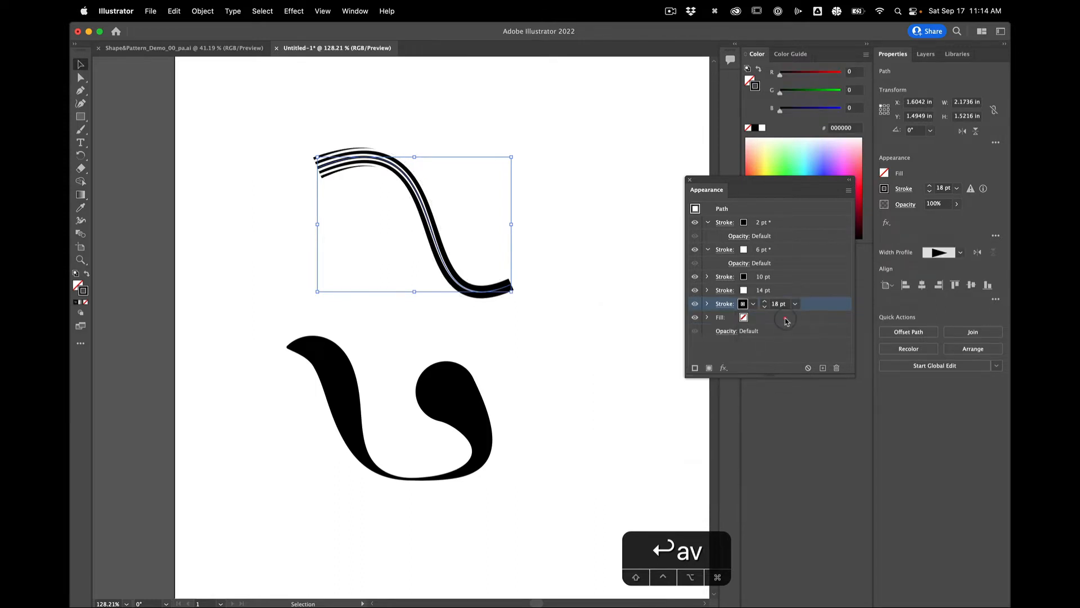
{"action": "left_click", "coordinate": [725, 304]}
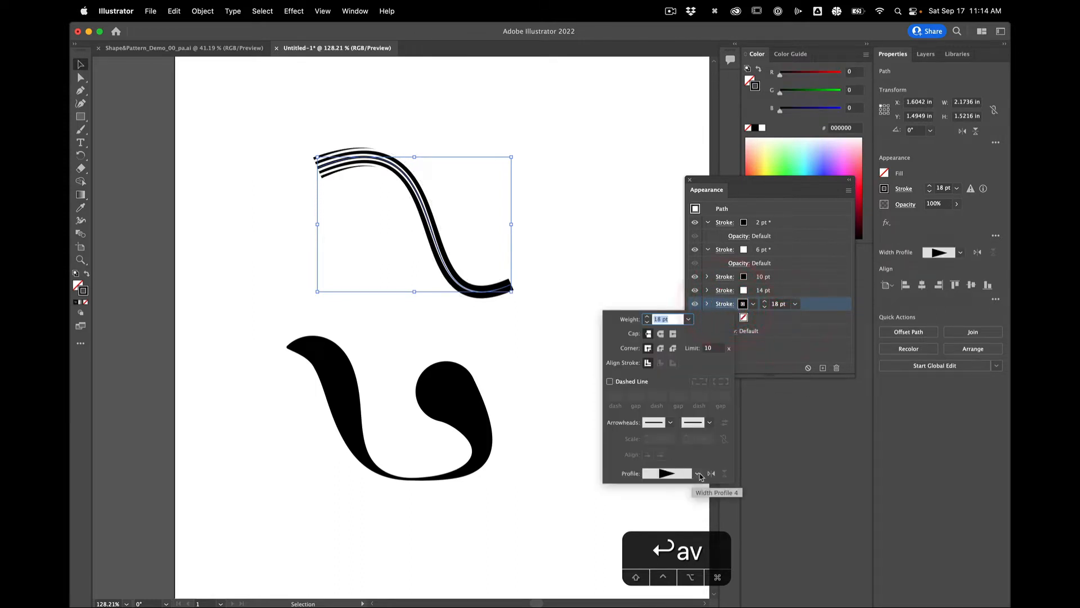
{"action": "left_click", "coordinate": [696, 475]}
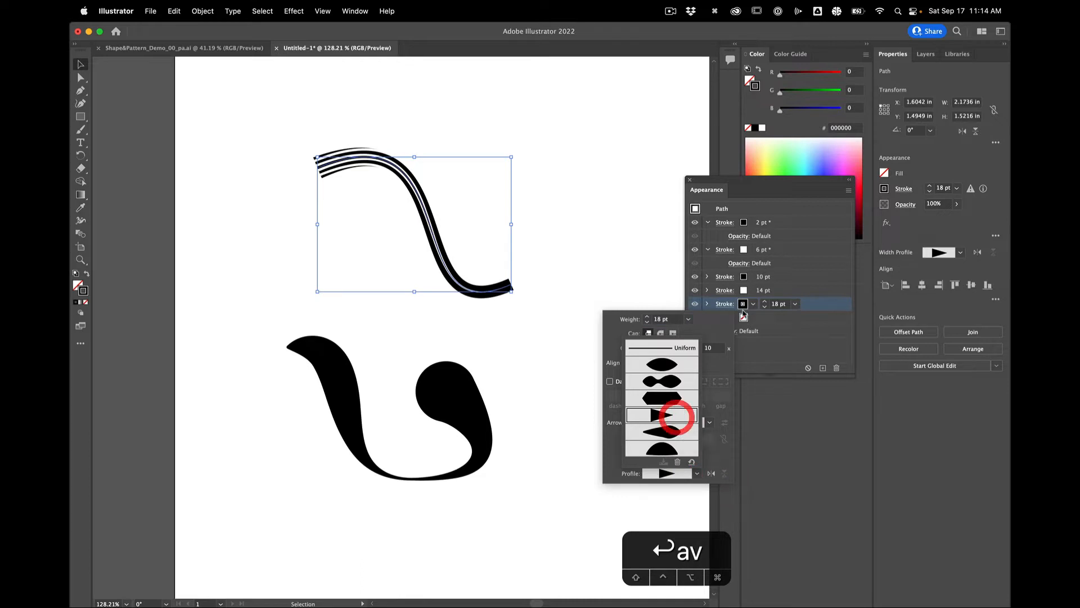
{"action": "left_click", "coordinate": [725, 291]}
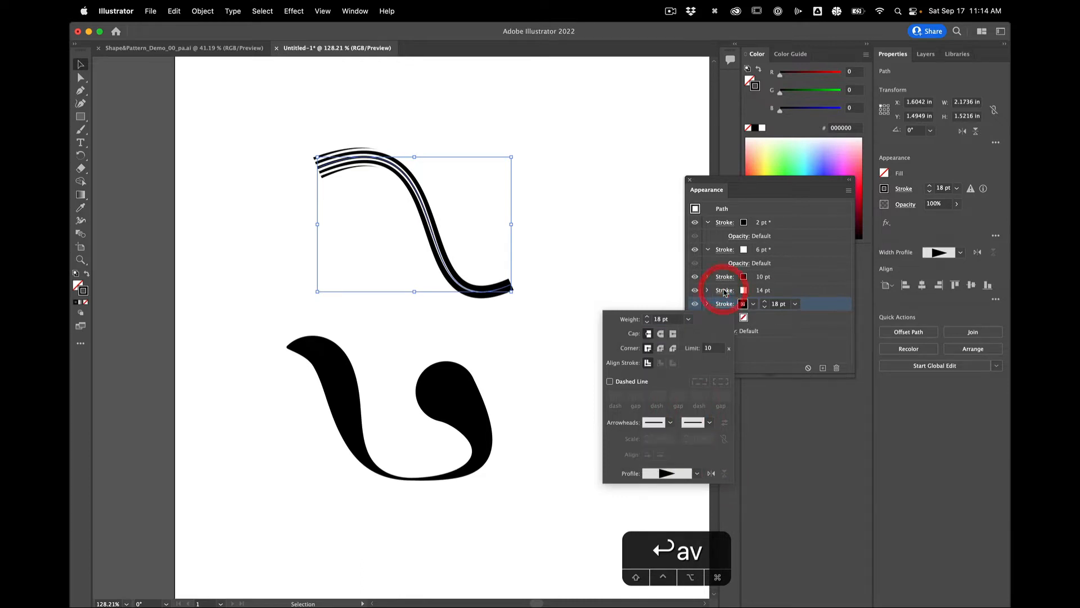
{"action": "left_click", "coordinate": [725, 278]}
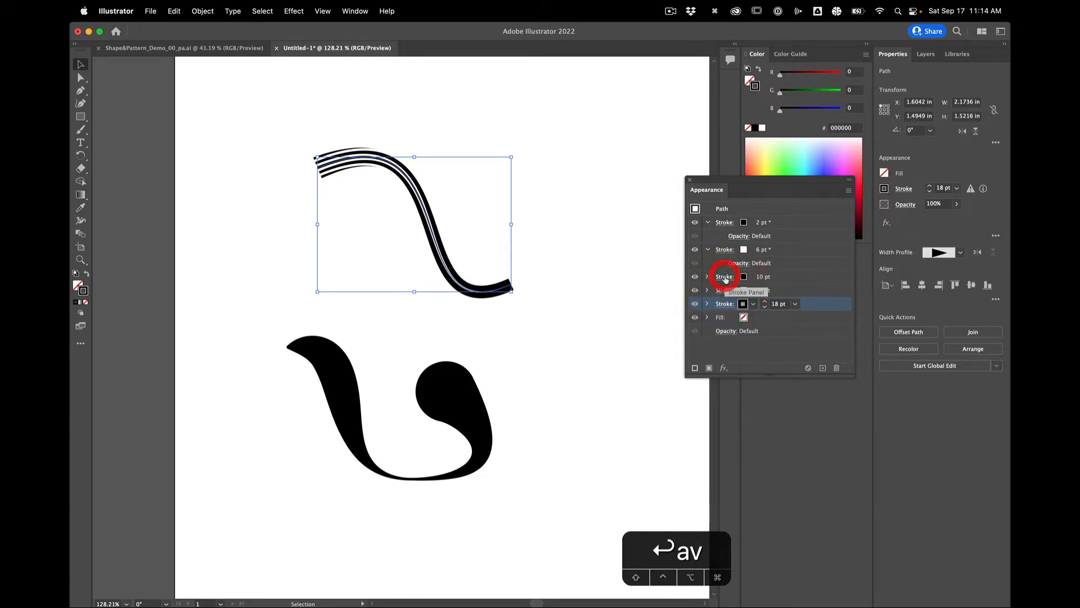
Apply the tapering Width Profile 4 to the striped curve's 10 pt black stroke.
{"action": "left_click", "coordinate": [724, 278]}
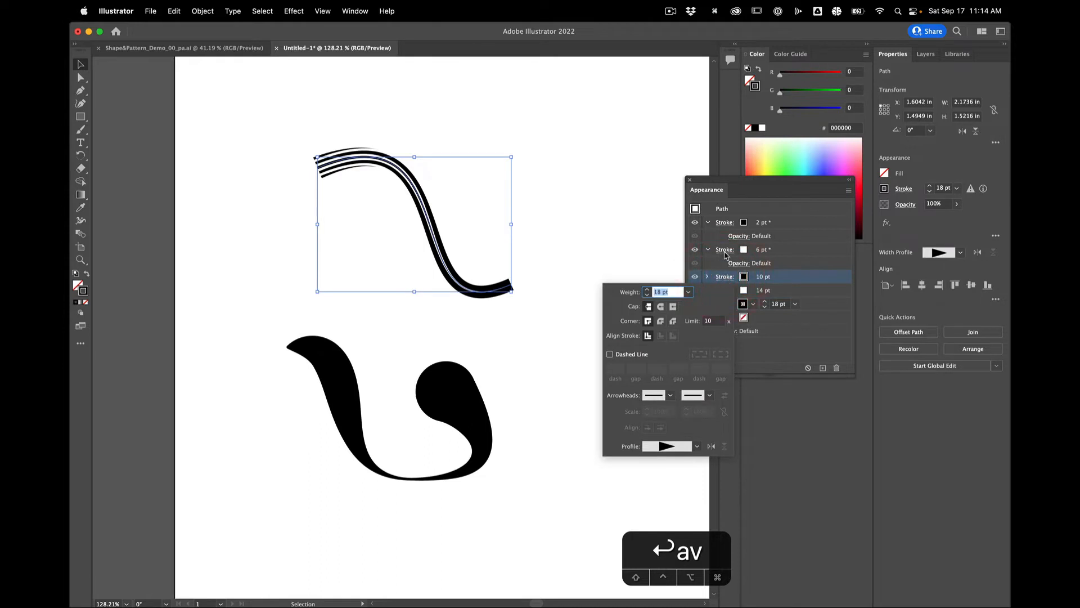
{"action": "left_click", "coordinate": [725, 254]}
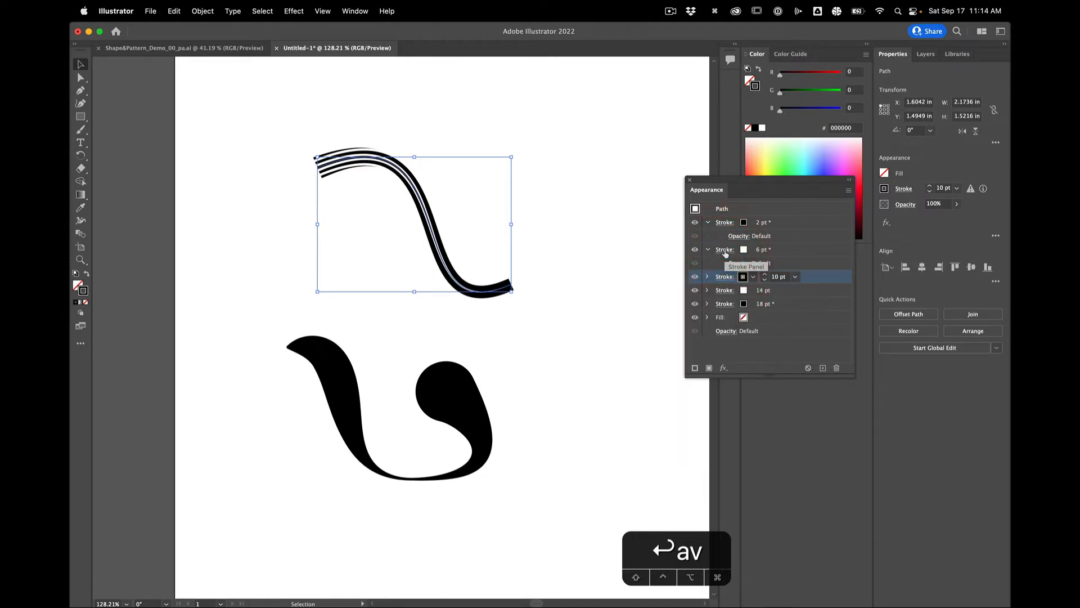
{"action": "left_click", "coordinate": [728, 278]}
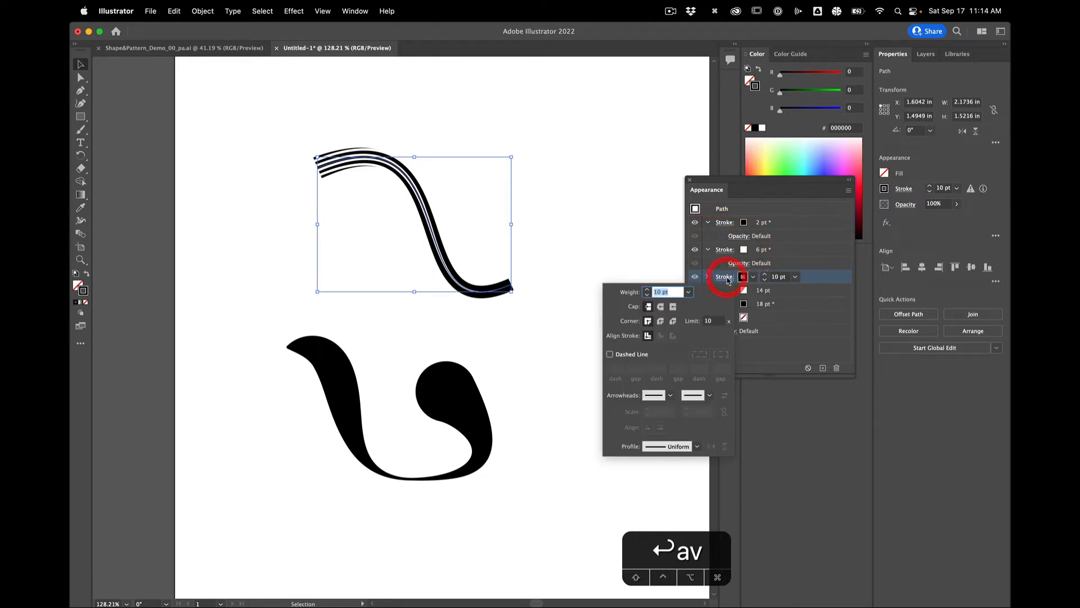
{"action": "left_click", "coordinate": [699, 447]}
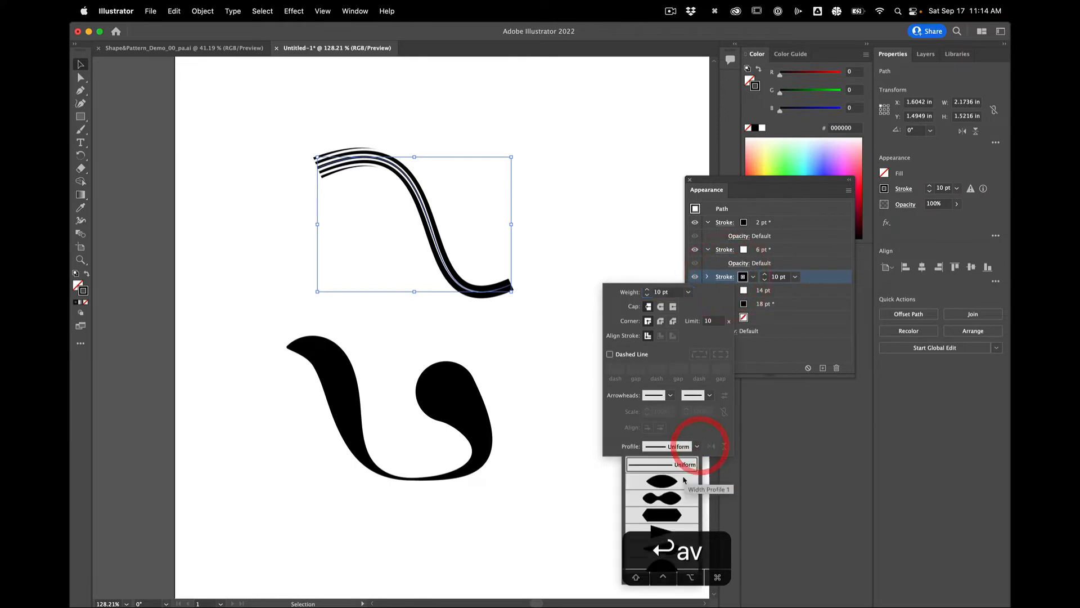
{"action": "left_click", "coordinate": [671, 532]}
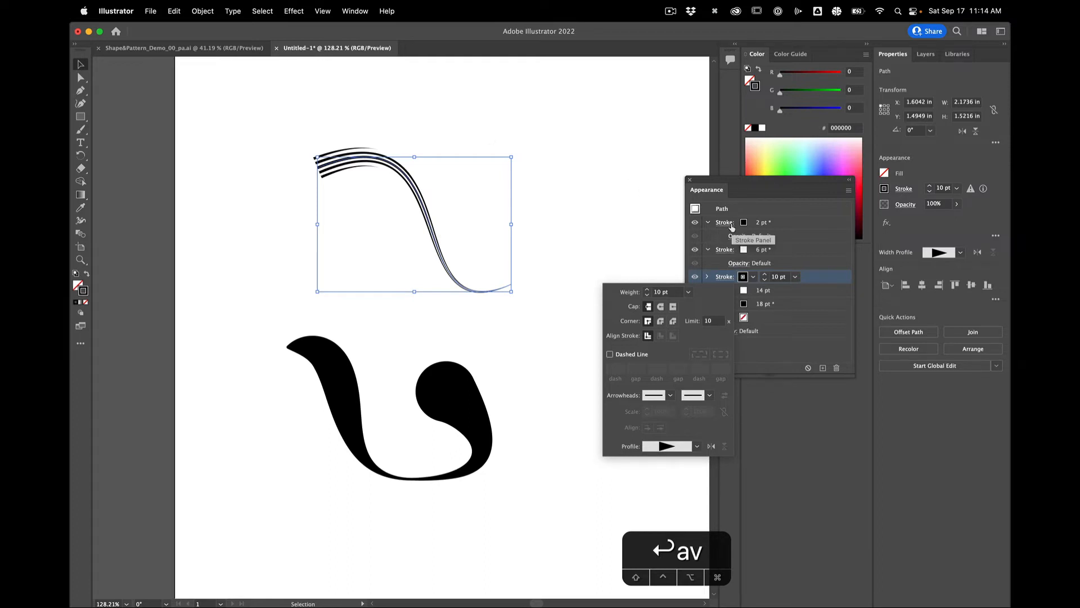
{"action": "left_click", "coordinate": [794, 303]}
Check which width profile the striped curve's 18 pt black stroke uses.
{"action": "left_click", "coordinate": [795, 303]}
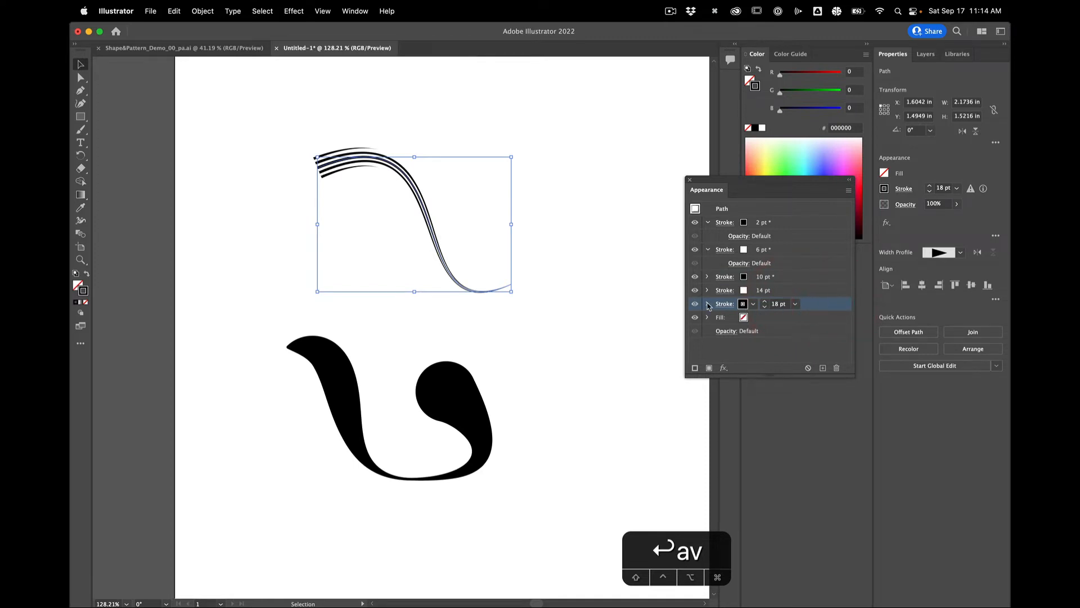
{"action": "left_click", "coordinate": [725, 304]}
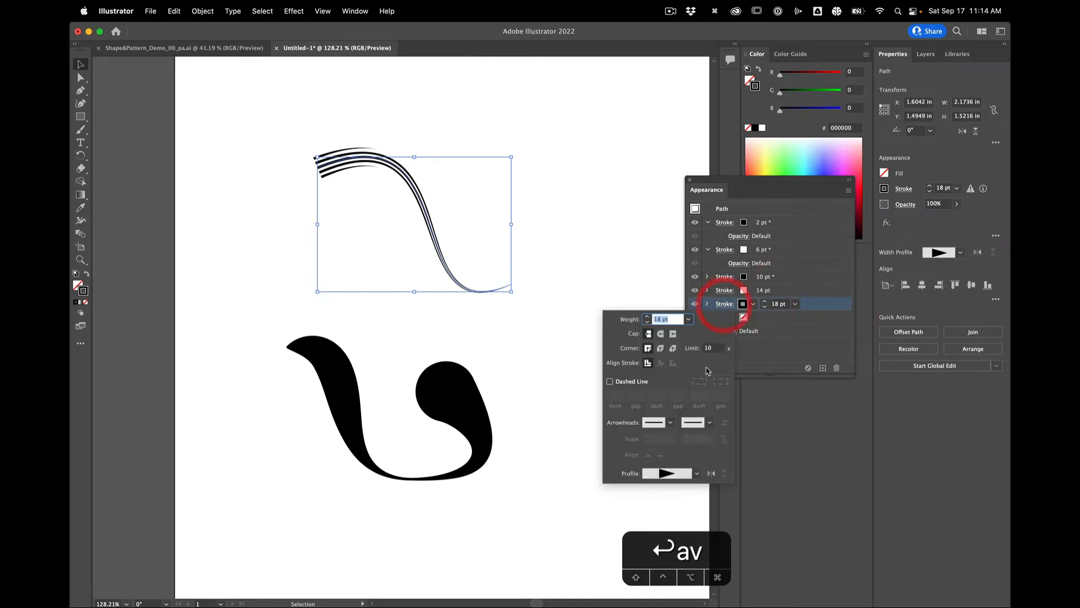
{"action": "left_click", "coordinate": [697, 473]}
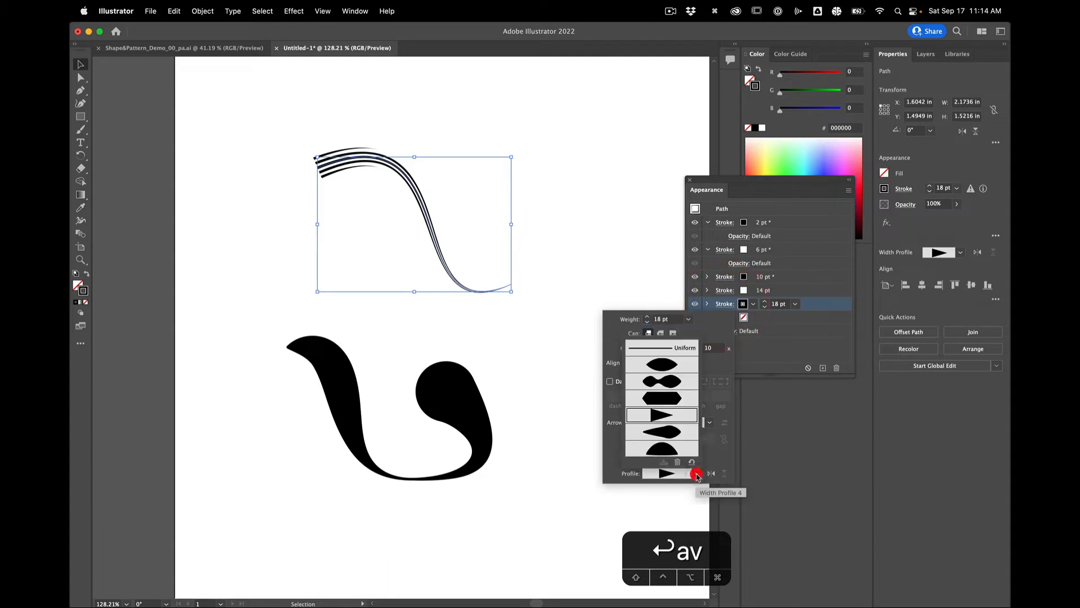
{"action": "left_click", "coordinate": [675, 415]}
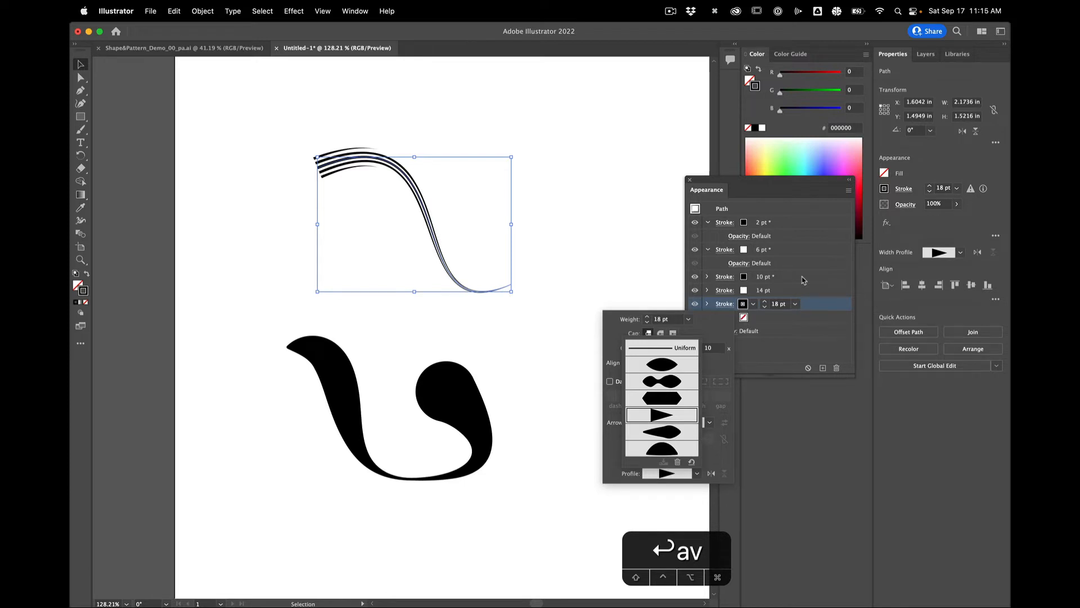
{"action": "left_click", "coordinate": [788, 292]}
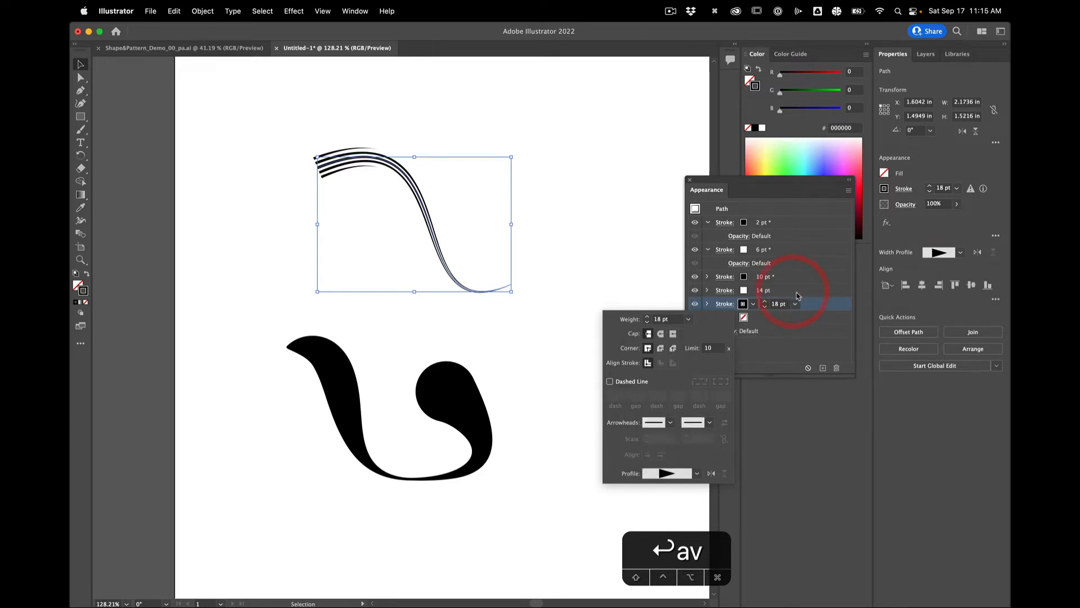
{"action": "left_click", "coordinate": [781, 292]}
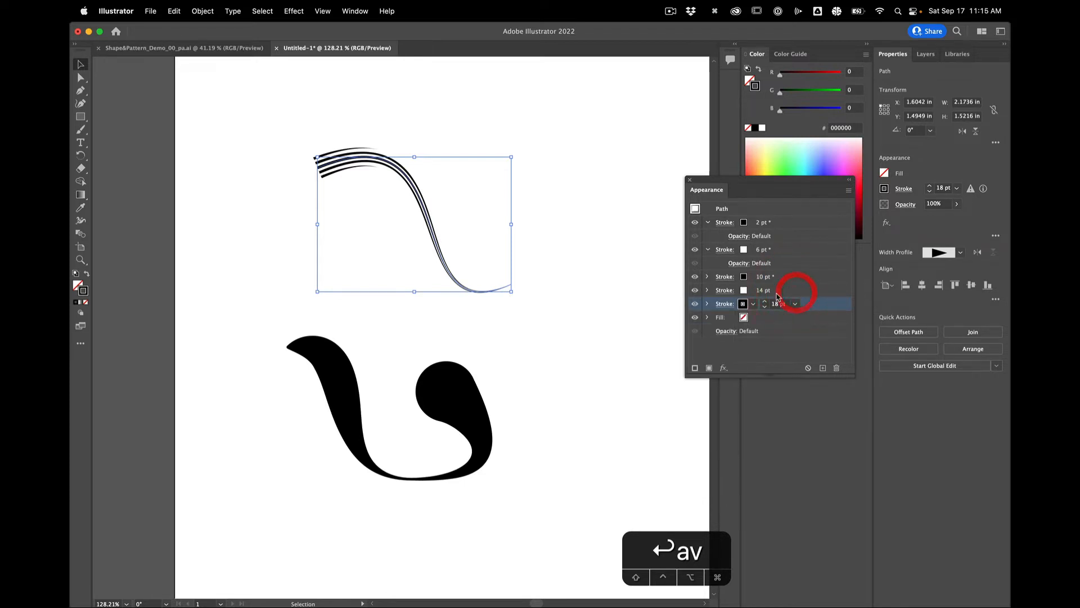
Apply the tapering Width Profile 4 to the striped curve's 14 pt white stroke, and switch to the Direct Selection tool.
{"action": "left_click", "coordinate": [726, 292]}
{"action": "left_click", "coordinate": [696, 459]}
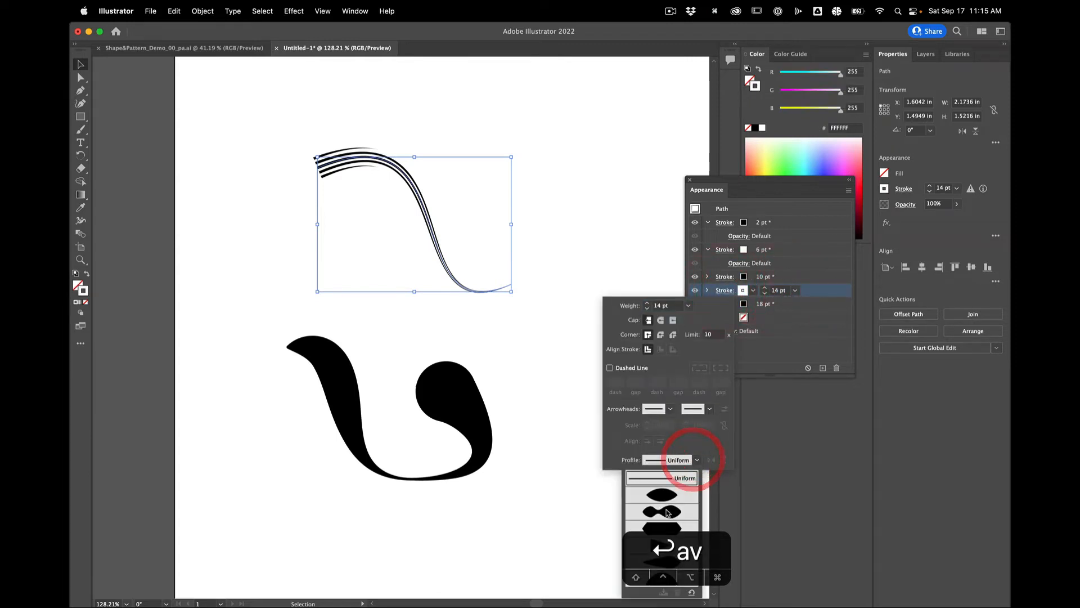
{"action": "left_click_drag", "start_coordinate": [693, 552], "coordinate": [512, 548]}
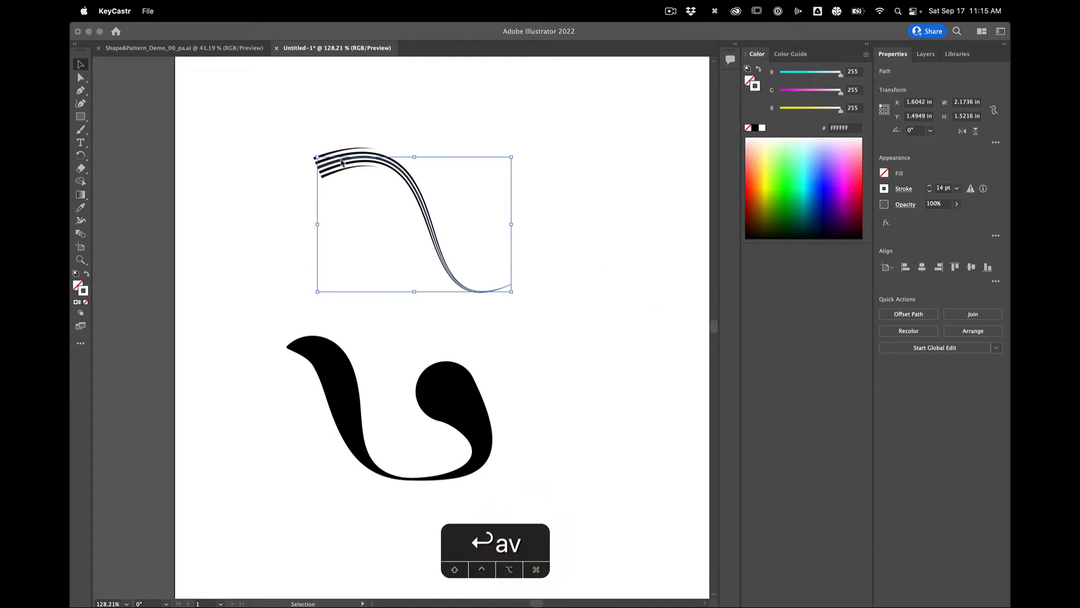
{"action": "left_click", "coordinate": [303, 109]}
{"action": "left_click", "coordinate": [725, 290]}
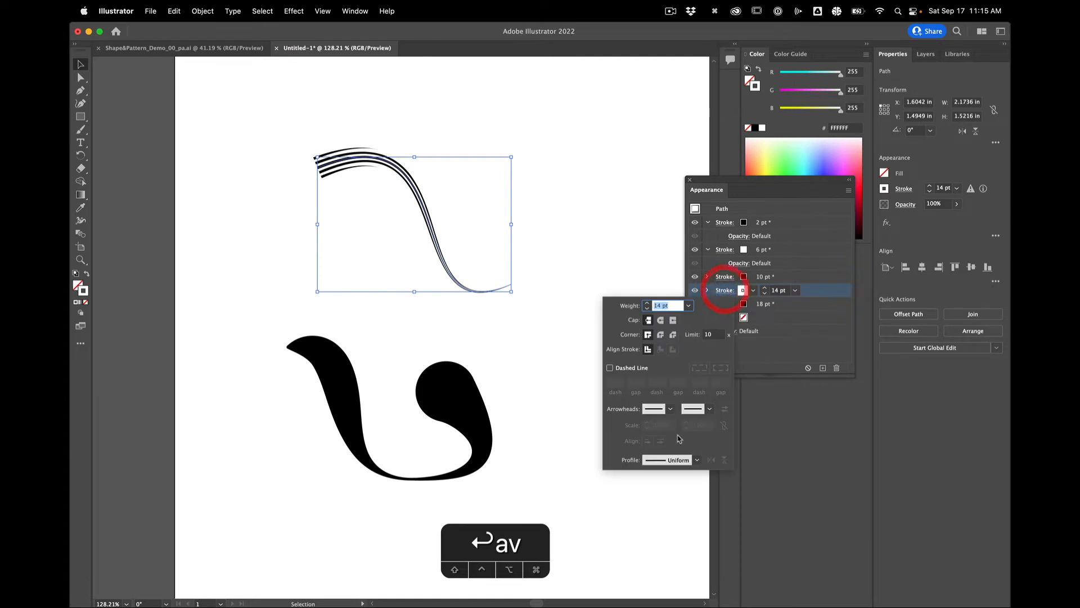
{"action": "left_click", "coordinate": [698, 460]}
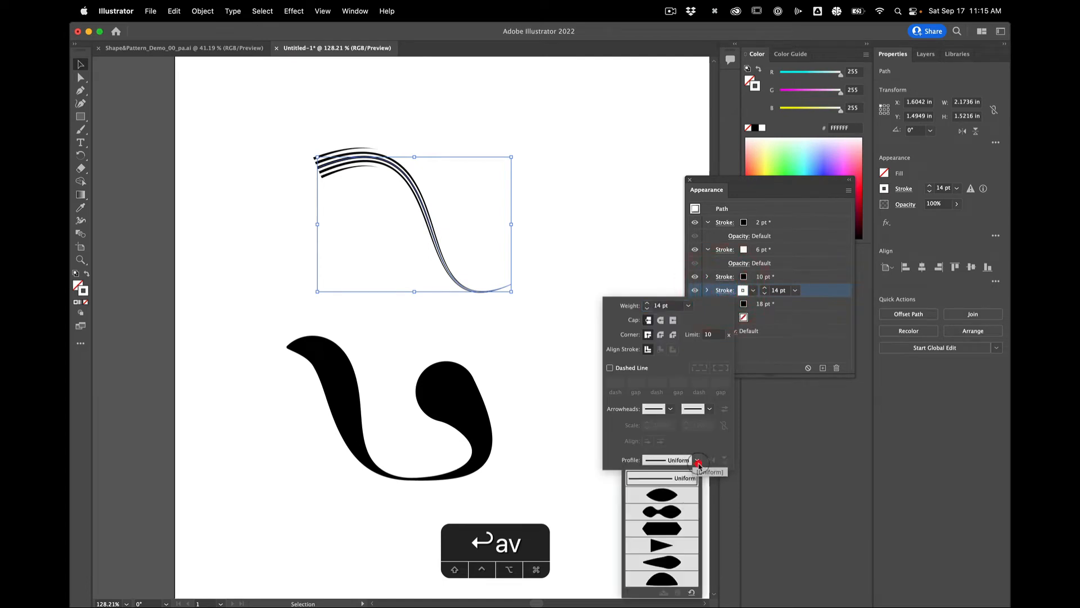
{"action": "left_click", "coordinate": [666, 548]}
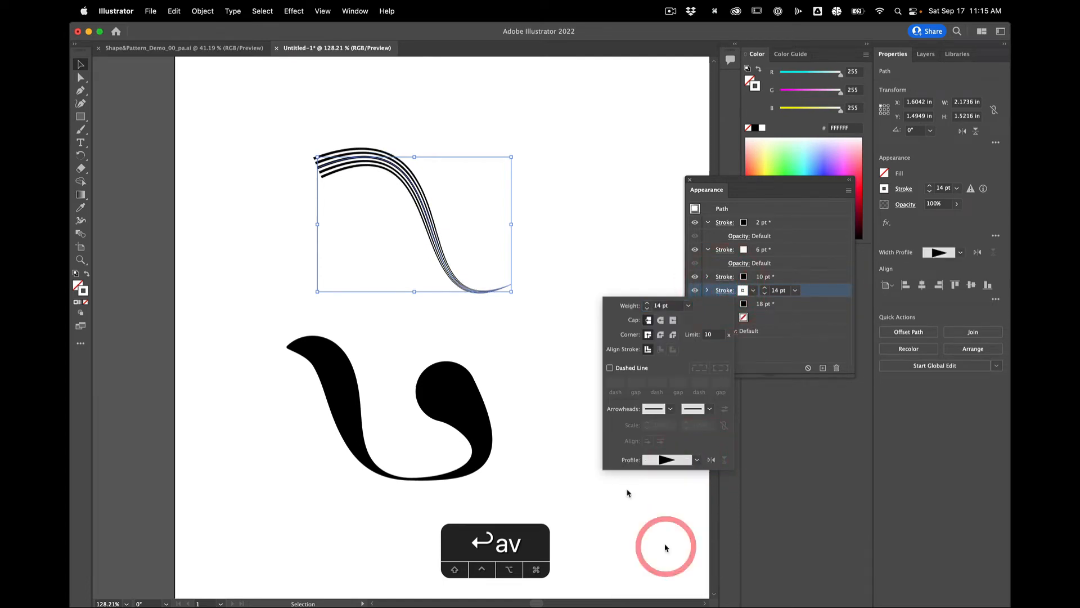
{"action": "left_click", "coordinate": [219, 115]}
{"action": "key", "text": "a"}
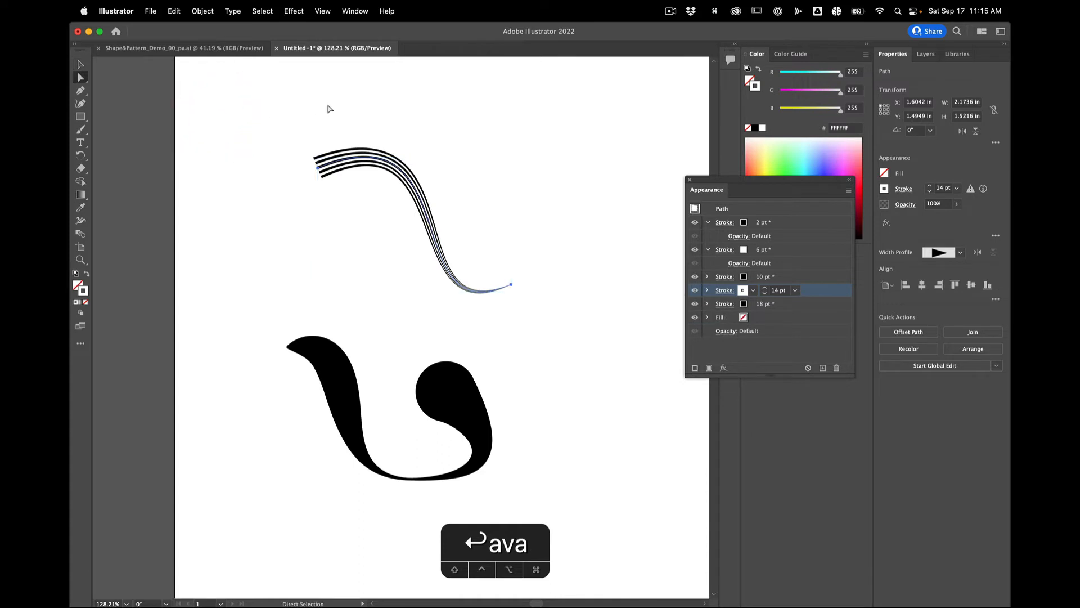
Reshape the striped curve by moving its tapered end anchor to about X 5.33 in, Y 1.56 in and adjusting its start handle.
{"action": "left_click", "coordinate": [328, 104]}
{"action": "left_click_drag", "start_coordinate": [511, 285], "coordinate": [585, 312]}
{"action": "mouse_move", "coordinate": [561, 236]}
{"action": "left_mouse_down"}
{"action": "mouse_move", "coordinate": [605, 176]}
{"action": "mouse_move", "coordinate": [658, 149]}
{"action": "mouse_move", "coordinate": [650, 162]}
{"action": "left_mouse_up"}
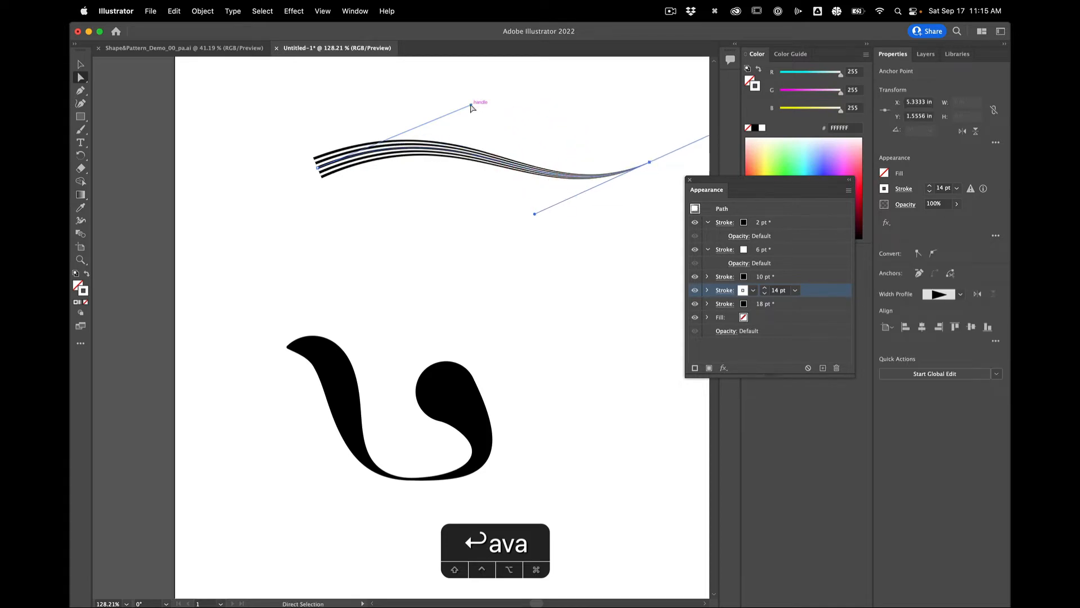
{"action": "mouse_move", "coordinate": [460, 104]}
{"action": "left_mouse_down"}
{"action": "mouse_move", "coordinate": [391, 72]}
{"action": "mouse_move", "coordinate": [416, 90]}
{"action": "left_mouse_up"}
{"action": "key", "text": "v"}
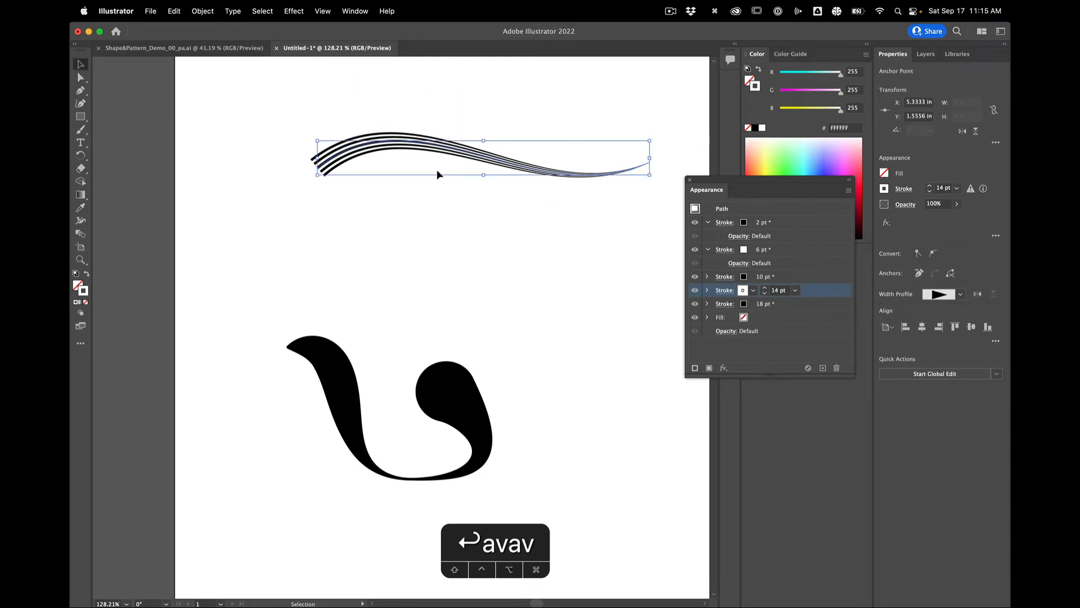
Duplicate the striped curve in place and move the copy's tapered end anchor to about X 4.06 in, Y 1 in.
{"action": "left_click", "coordinate": [438, 191]}
{"action": "left_click", "coordinate": [431, 145]}
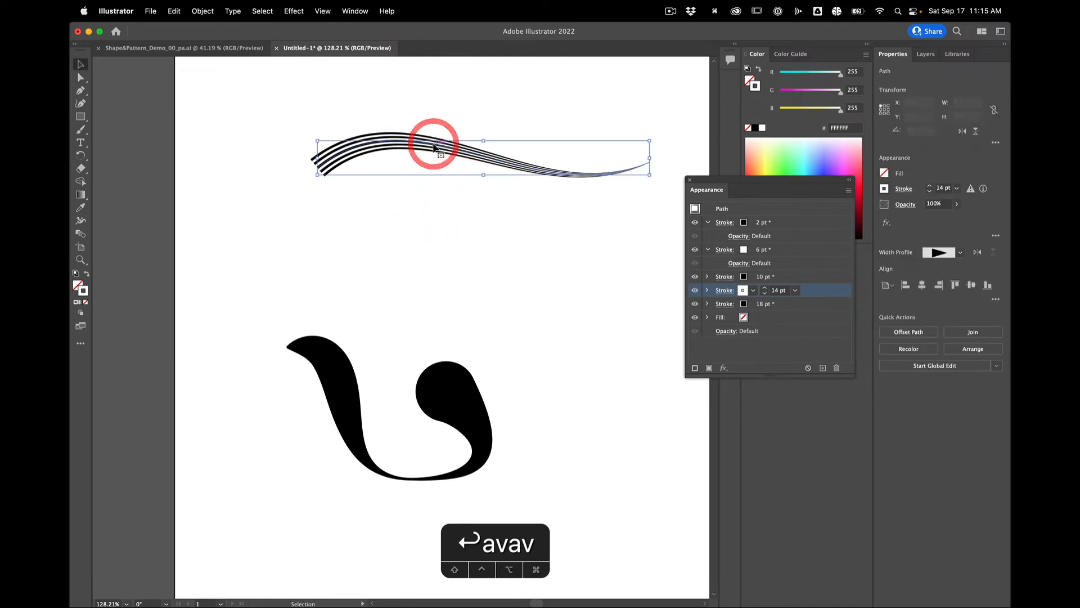
{"action": "key", "text": "super+c"}
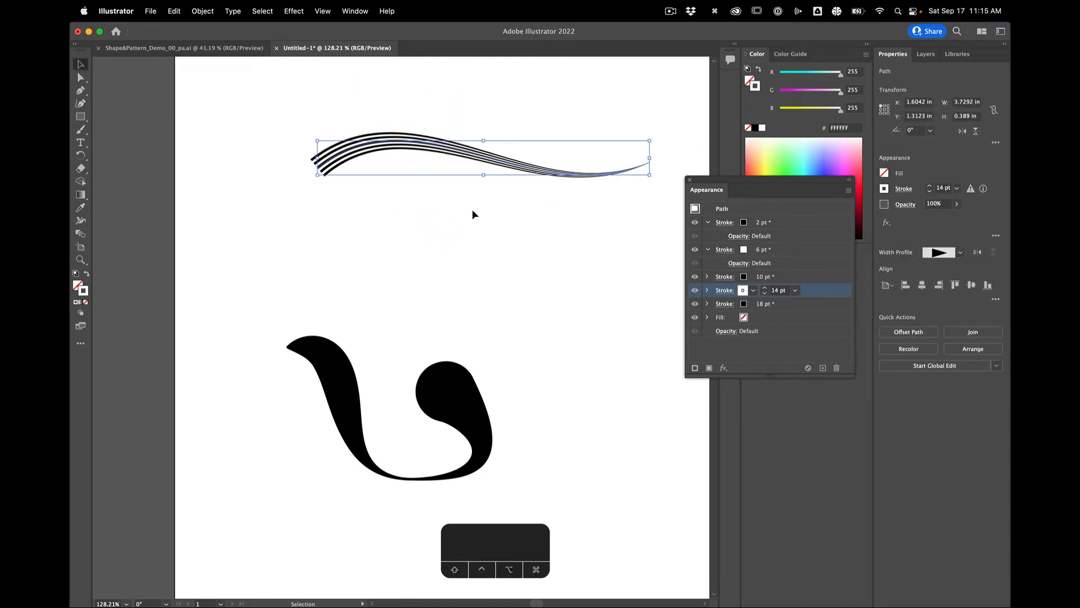
{"action": "key", "text": "a"}
{"action": "left_click", "coordinate": [630, 204]}
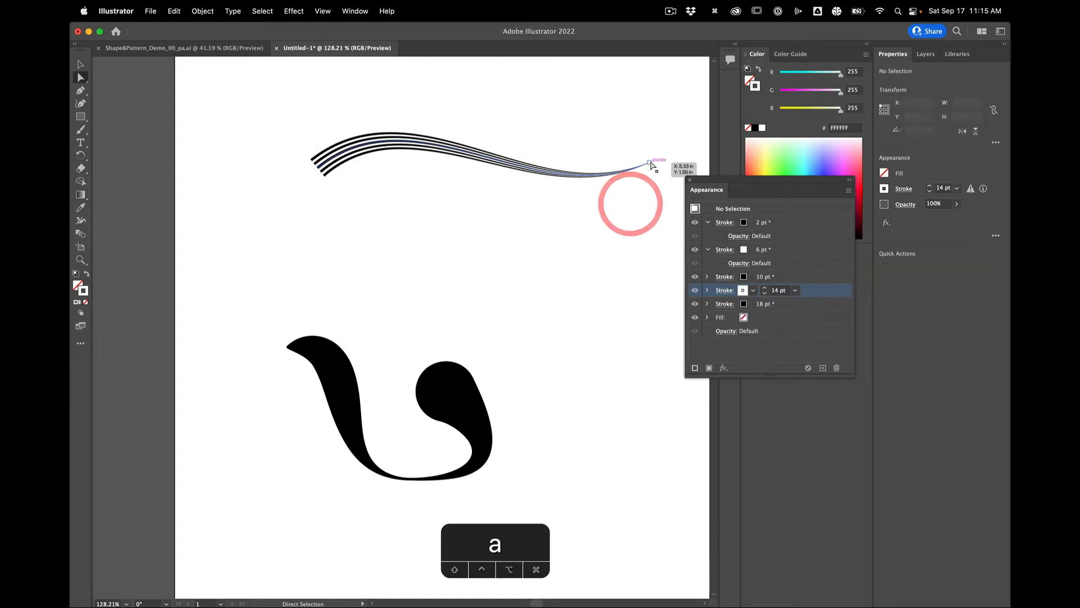
{"action": "left_click_drag", "start_coordinate": [650, 162], "coordinate": [536, 113]}
Bend the duplicate curve with its end anchor's direction handles so it dips below the original and sweeps up across it.
{"action": "key", "text": "space"}
{"action": "left_click_drag", "start_coordinate": [513, 242], "coordinate": [552, 351]}
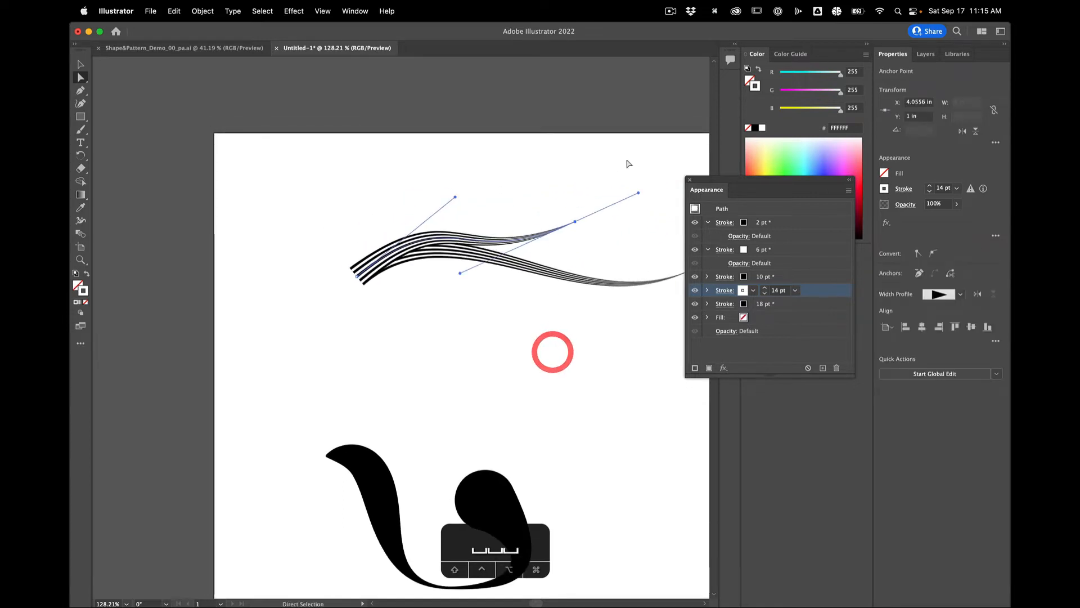
{"action": "mouse_move", "coordinate": [639, 196]}
{"action": "left_mouse_down"}
{"action": "mouse_move", "coordinate": [579, 138]}
{"action": "mouse_move", "coordinate": [647, 140]}
{"action": "left_mouse_up"}
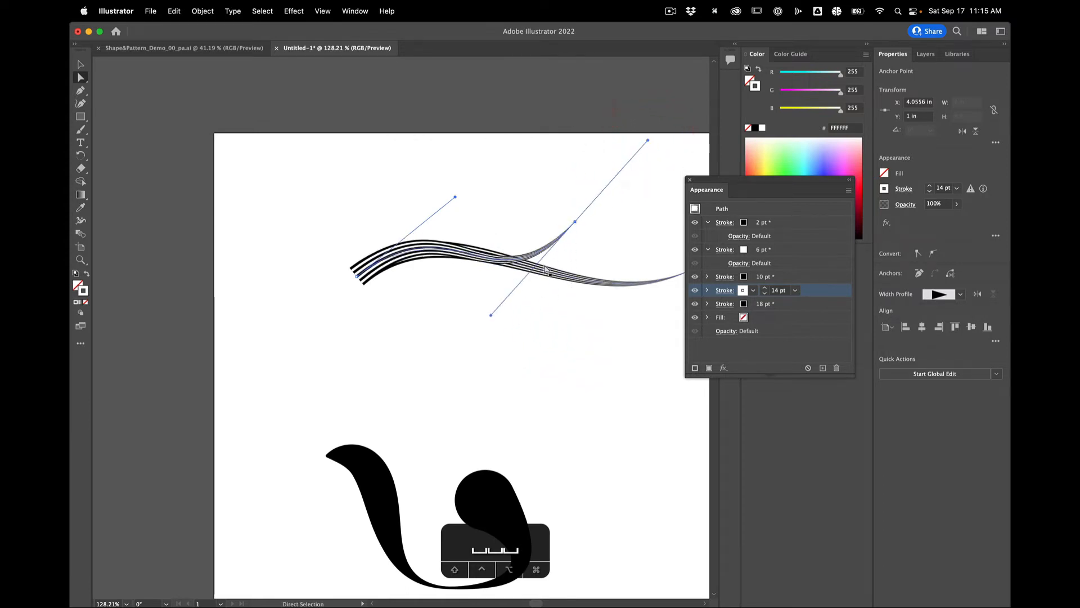
{"action": "left_click", "coordinate": [489, 315]}
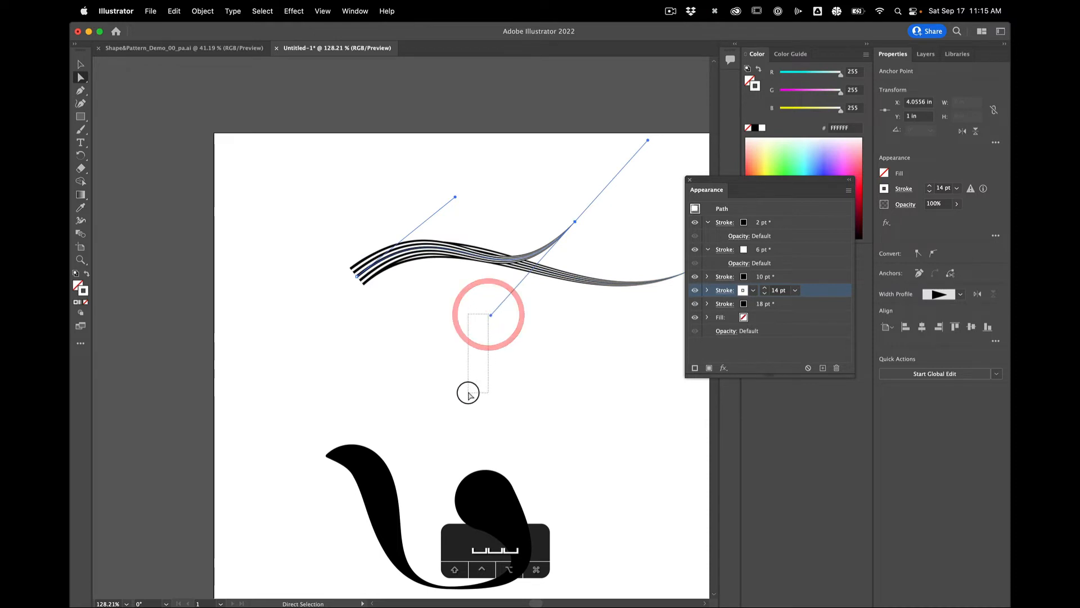
{"action": "left_click", "coordinate": [506, 315]}
{"action": "left_click", "coordinate": [517, 260]}
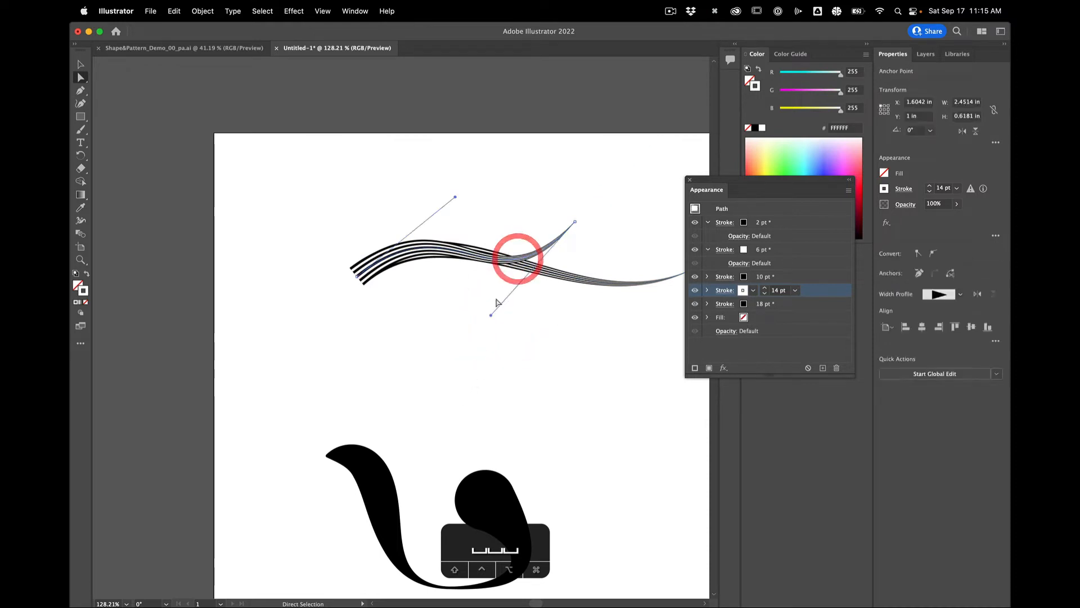
{"action": "left_click_drag", "start_coordinate": [490, 316], "coordinate": [478, 379]}
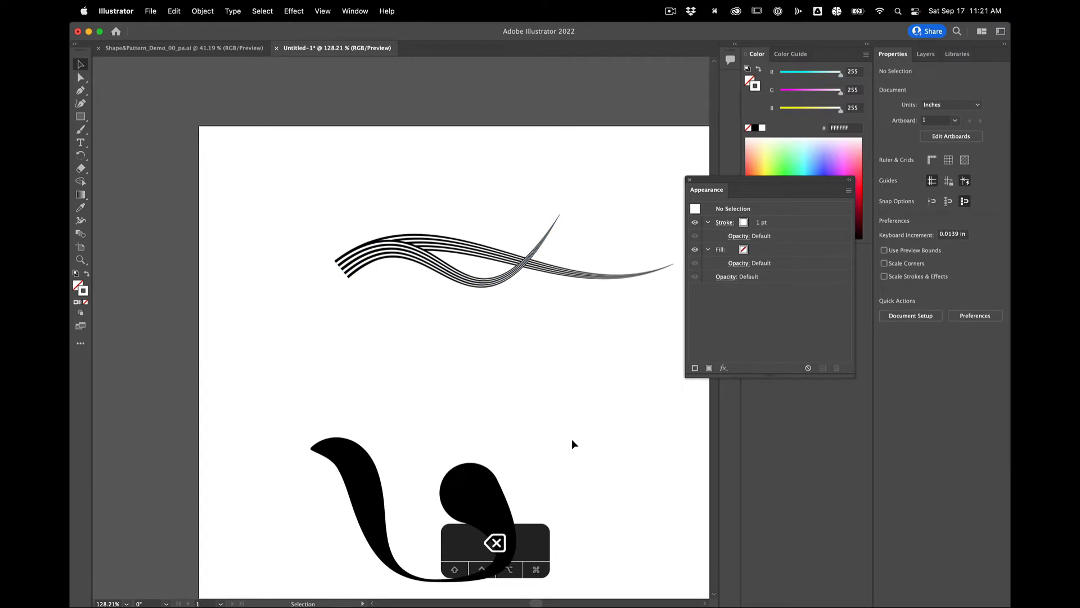
Delete both striped curves and the black flourish shape from the artboard.
{"action": "scroll", "coordinate": [573, 444], "scroll_direction": "down", "scroll_amount": 3}
{"action": "scroll", "coordinate": [573, 445], "scroll_direction": "right", "scroll_amount": 2}
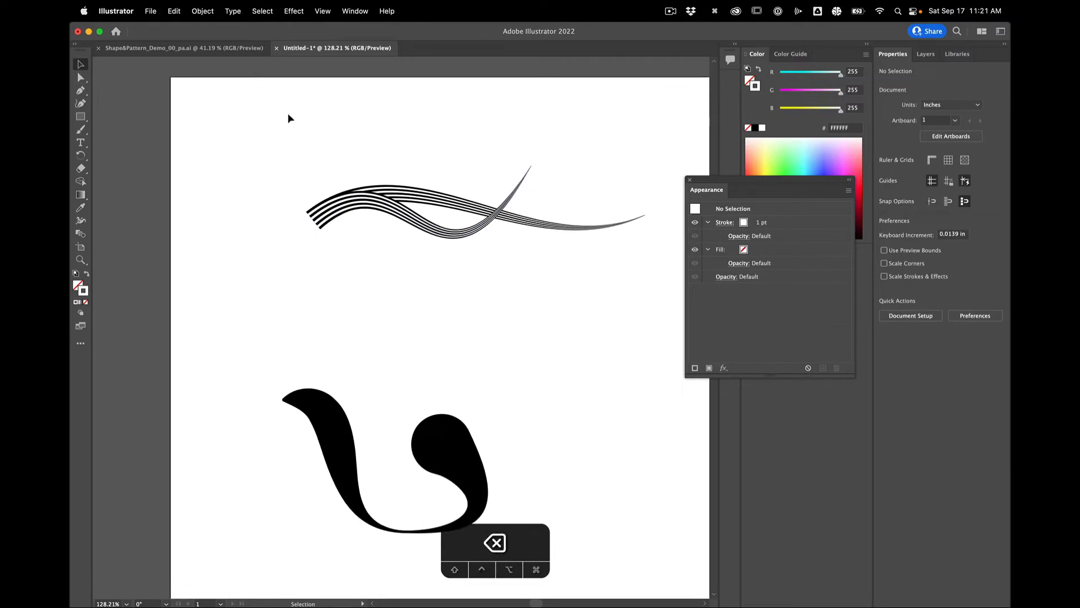
{"action": "left_click_drag", "start_coordinate": [288, 118], "coordinate": [573, 514]}
{"action": "key", "text": "BackSpace"}
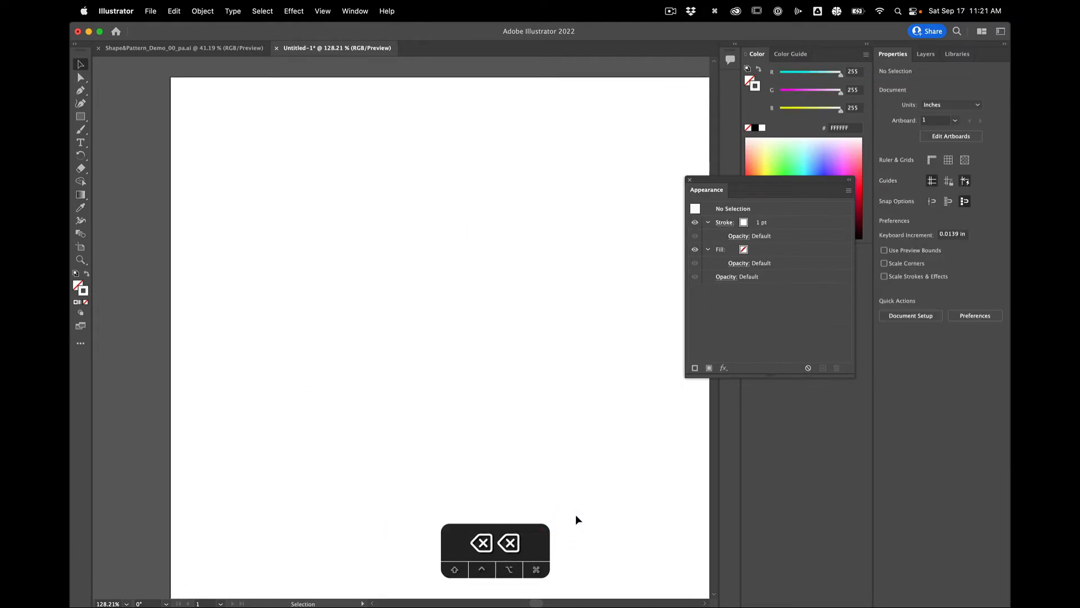
Draw a thin horizontal rectangle about 3.38 in wide and 0.15 in high in the upper part of the artboard.
{"action": "left_click", "coordinate": [82, 117]}
{"action": "left_click_drag", "start_coordinate": [307, 161], "coordinate": [599, 176]}
{"action": "left_click", "coordinate": [606, 174]}
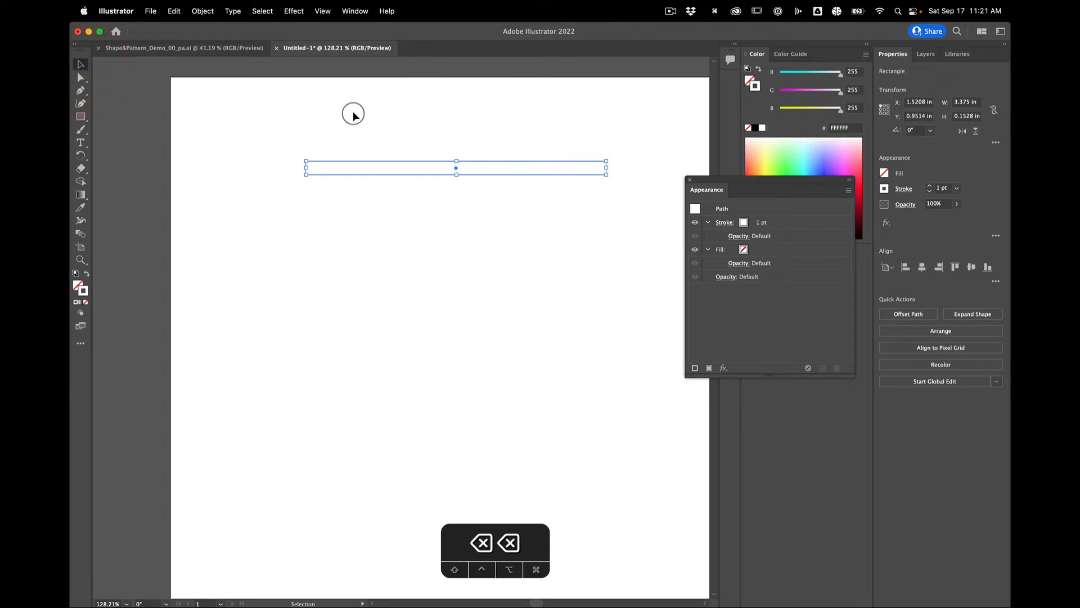
{"action": "left_click_drag", "start_coordinate": [355, 110], "coordinate": [379, 223]}
Give the thin rectangle a black fill and no stroke.
{"action": "key", "text": "d"}
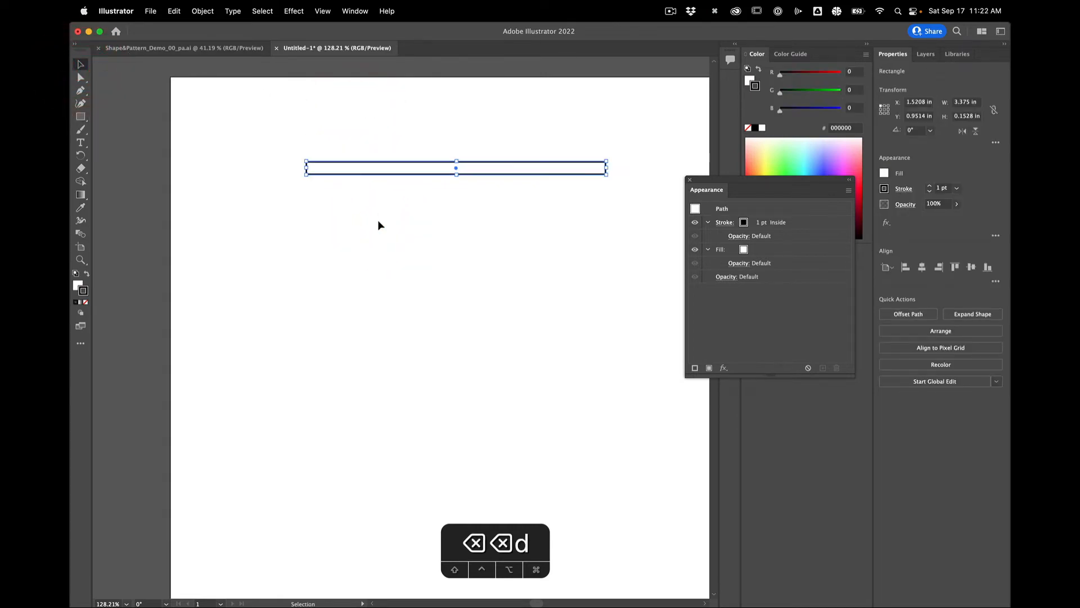
{"action": "key", "text": "shift+x"}
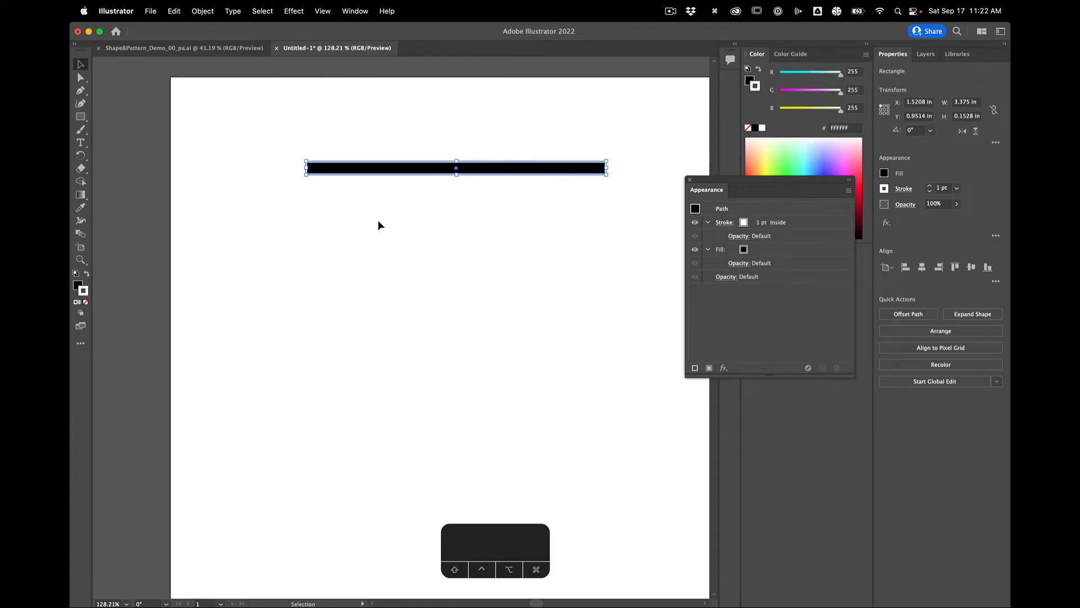
{"action": "key", "text": "slash"}
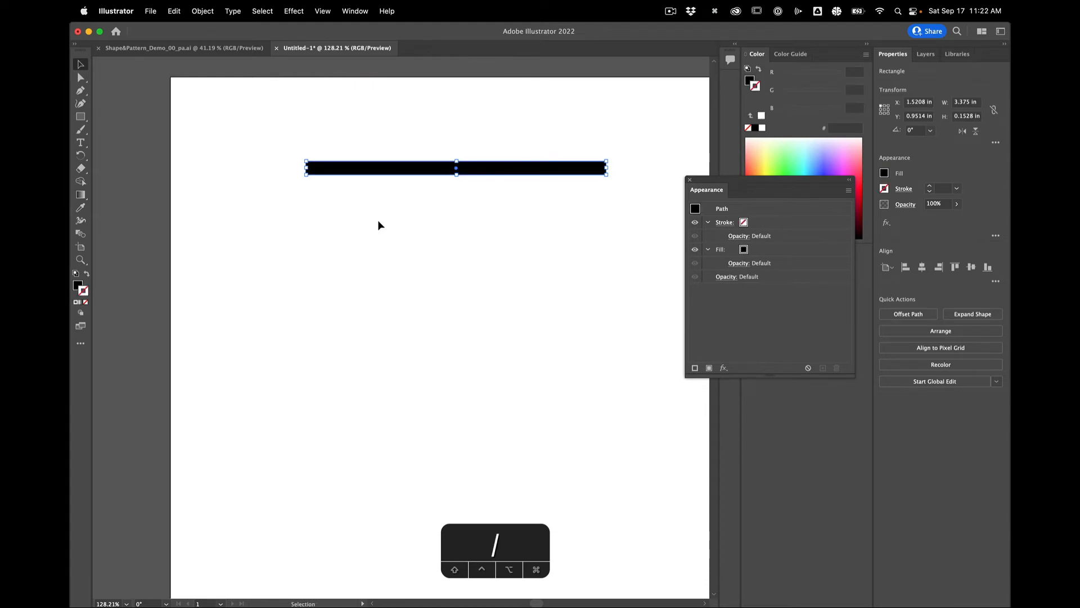
{"action": "left_click", "coordinate": [378, 225]}
Start a Transform effect on the black bar and set it to 6 copies.
{"action": "left_click", "coordinate": [419, 169]}
{"action": "left_click", "coordinate": [725, 368]}
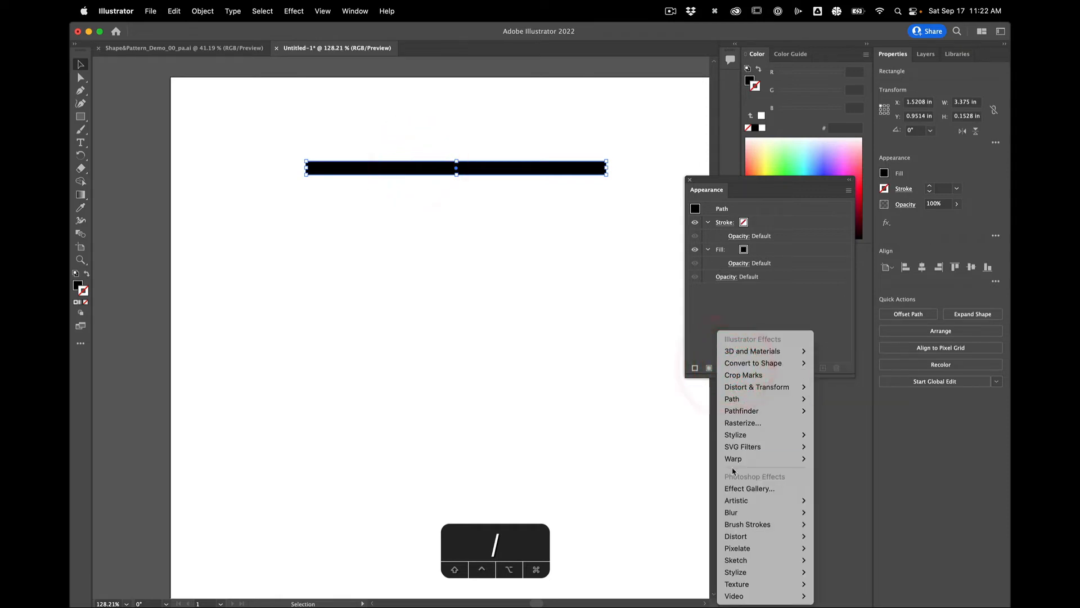
{"action": "mouse_move", "coordinate": [785, 392]}
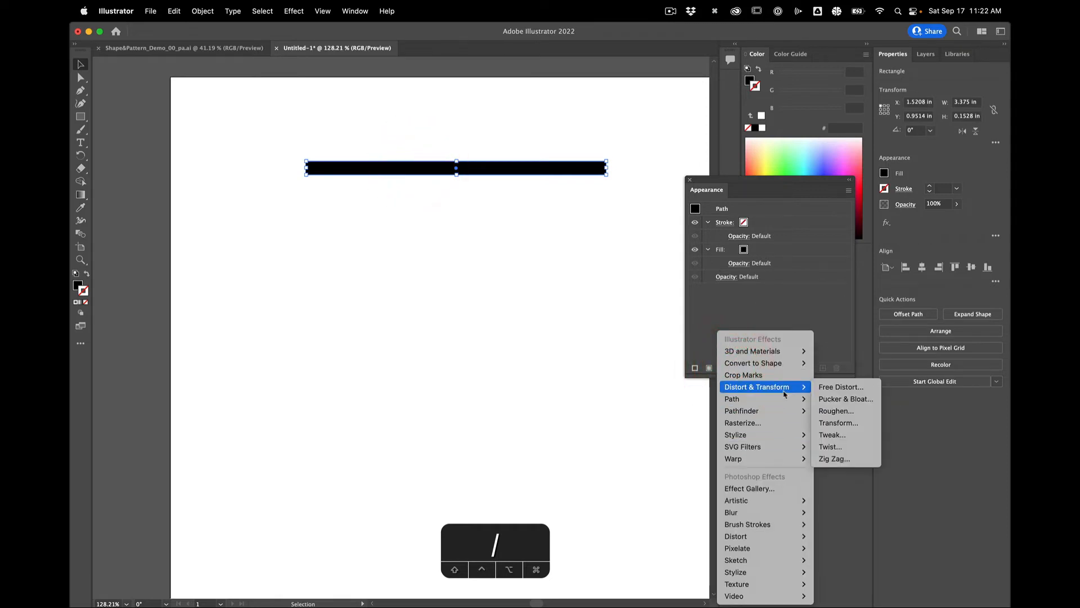
{"action": "left_click", "coordinate": [850, 422]}
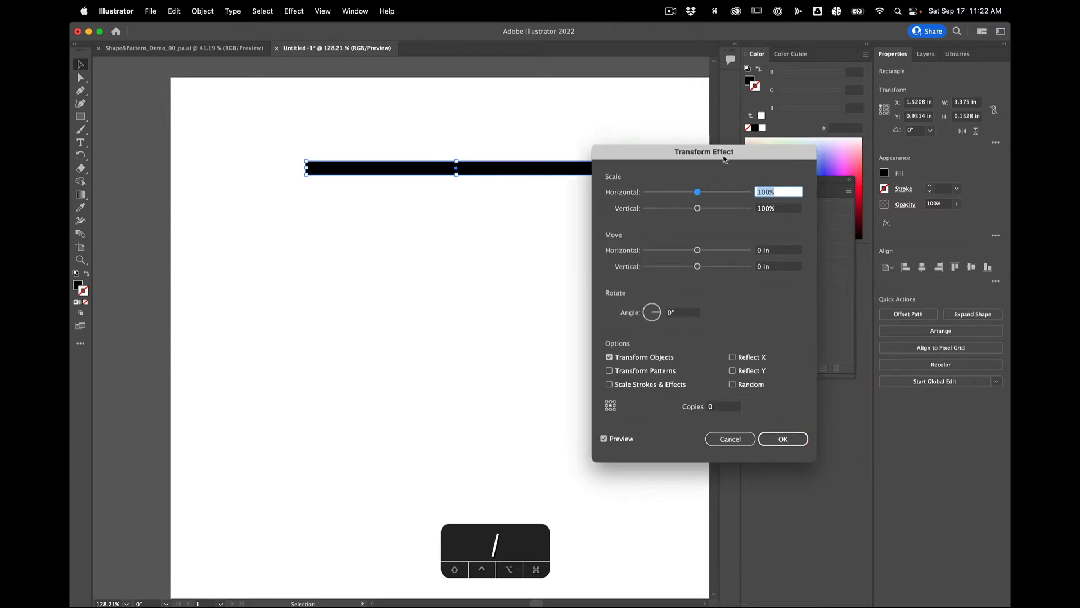
{"action": "left_click_drag", "start_coordinate": [724, 159], "coordinate": [234, 241]}
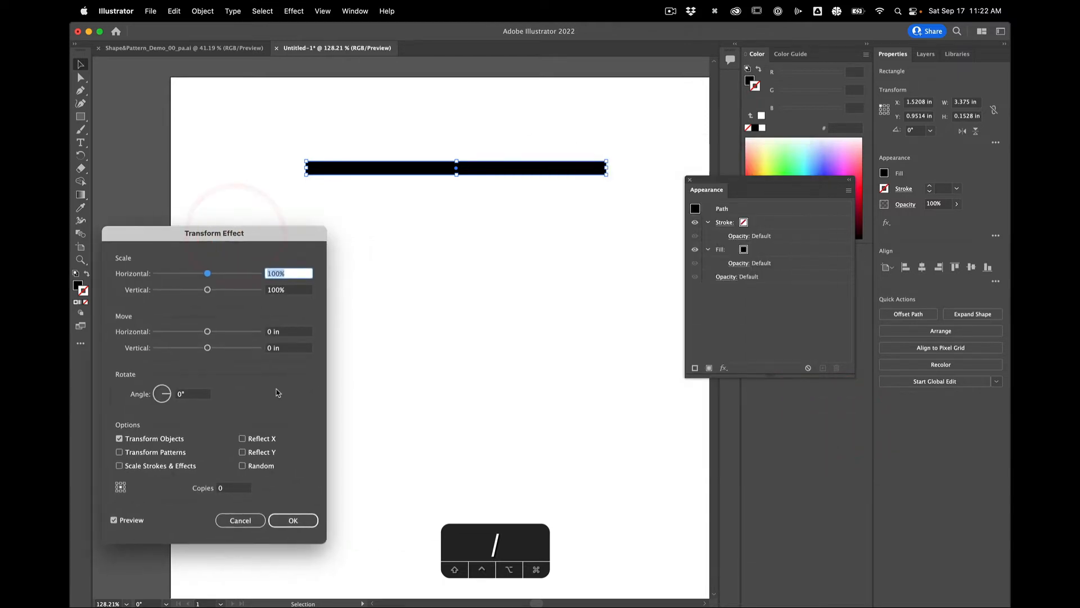
{"action": "left_click", "coordinate": [224, 493]}
{"action": "key", "text": "Up"}
{"action": "key", "text": "Up"}
{"action": "key", "text": "Up"}
{"action": "key", "text": "Up"}
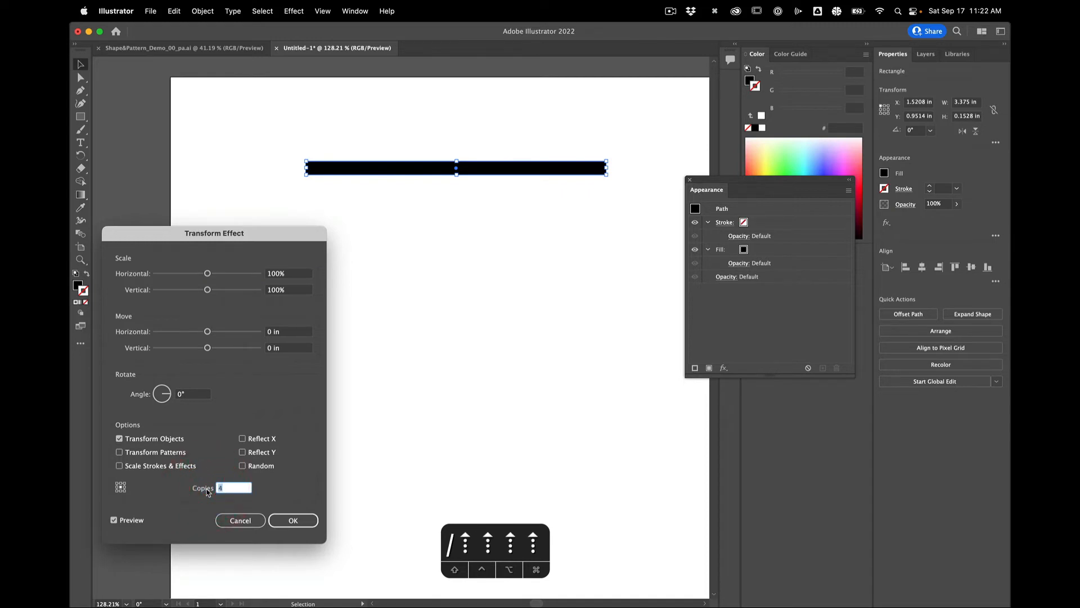
{"action": "key", "text": "Up"}
{"action": "key", "text": "Up"}
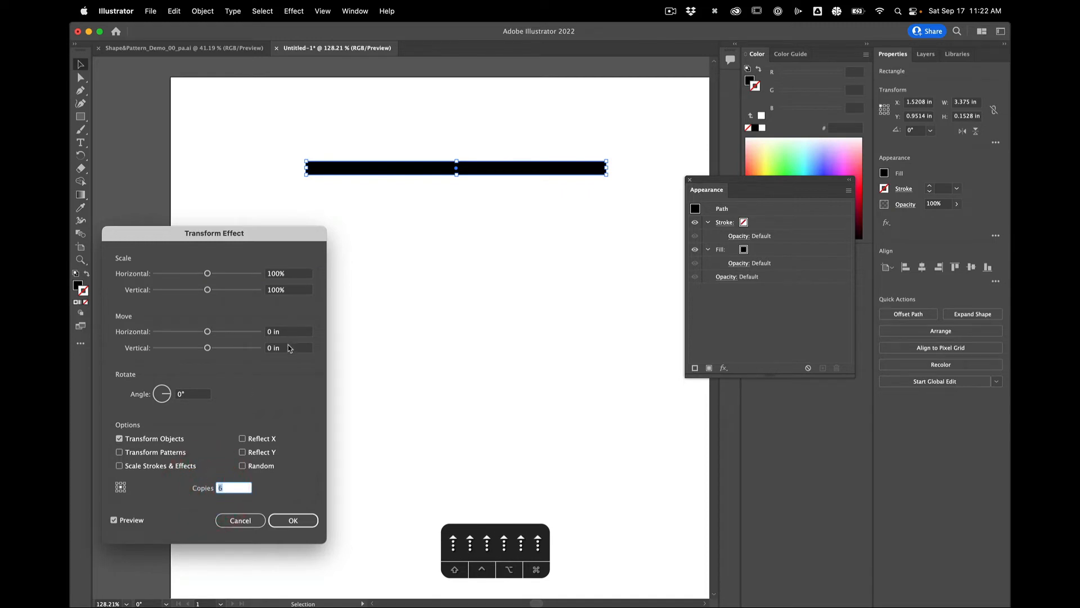
Set the Transform effect's vertical move to 0.25 in to space the bar's copies downward as stripes.
{"action": "left_click_drag", "start_coordinate": [289, 347], "coordinate": [249, 346]}
{"action": "key", "text": "Down"}
{"action": "key", "text": "Down"}
{"action": "key", "text": "Up"}
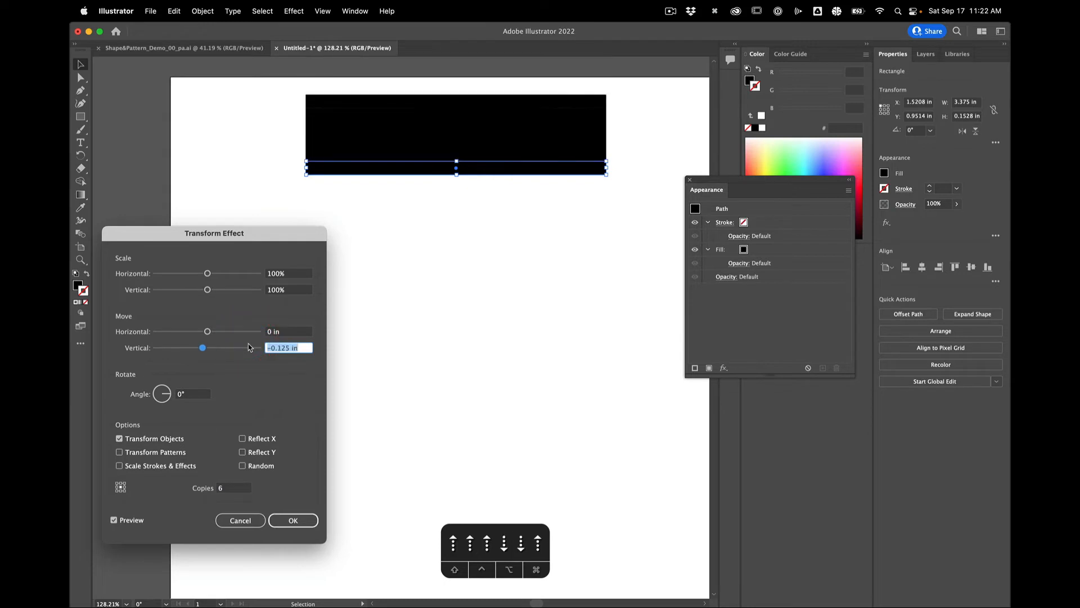
{"action": "key", "text": "Up"}
{"action": "key", "text": "Up"}
{"action": "key", "text": "Up"}
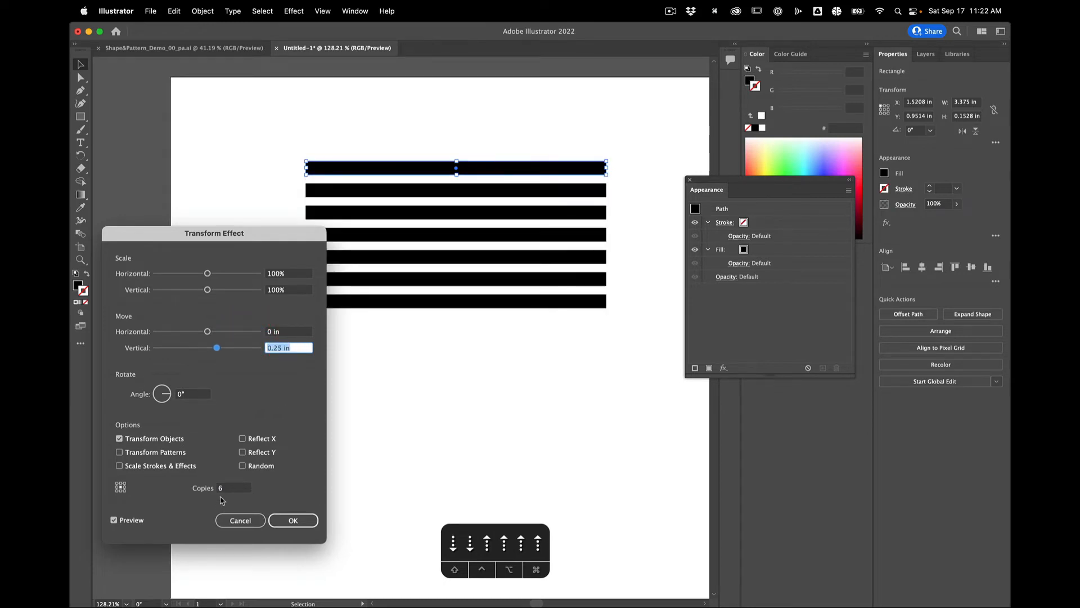
Increase the Transform effect to 14 copies and apply it to the bar.
{"action": "left_click", "coordinate": [221, 488]}
{"action": "key", "text": "Up"}
{"action": "key", "text": "Up"}
{"action": "key", "text": "Up"}
{"action": "key", "text": "Up"}
{"action": "key", "text": "Up"}
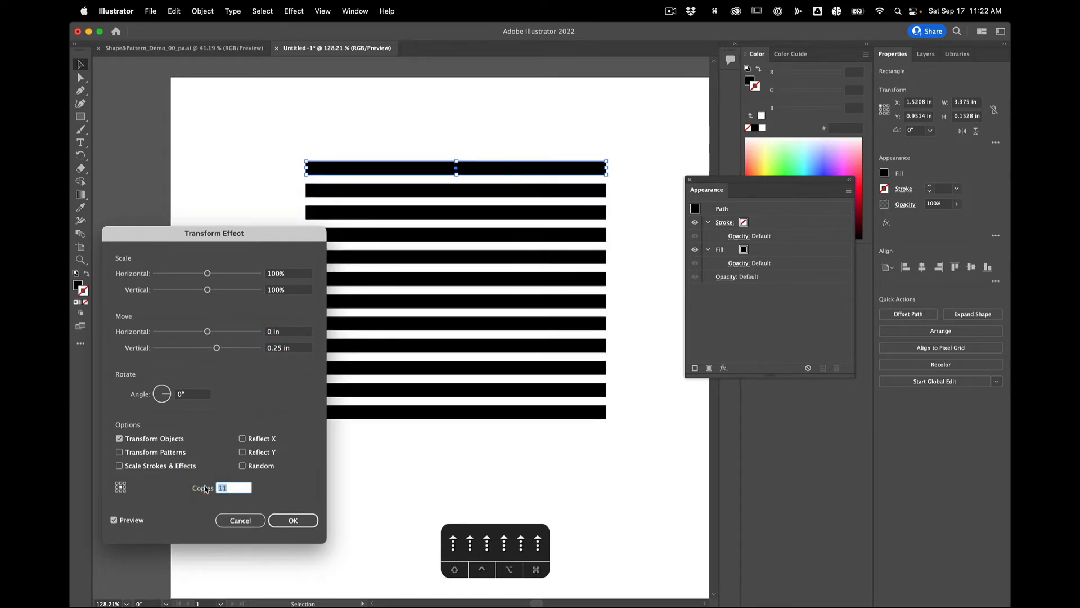
{"action": "key", "text": "Up"}
{"action": "key", "text": "Up"}
{"action": "key", "text": "Down"}
{"action": "key", "text": "Up"}
{"action": "key", "text": "Up"}
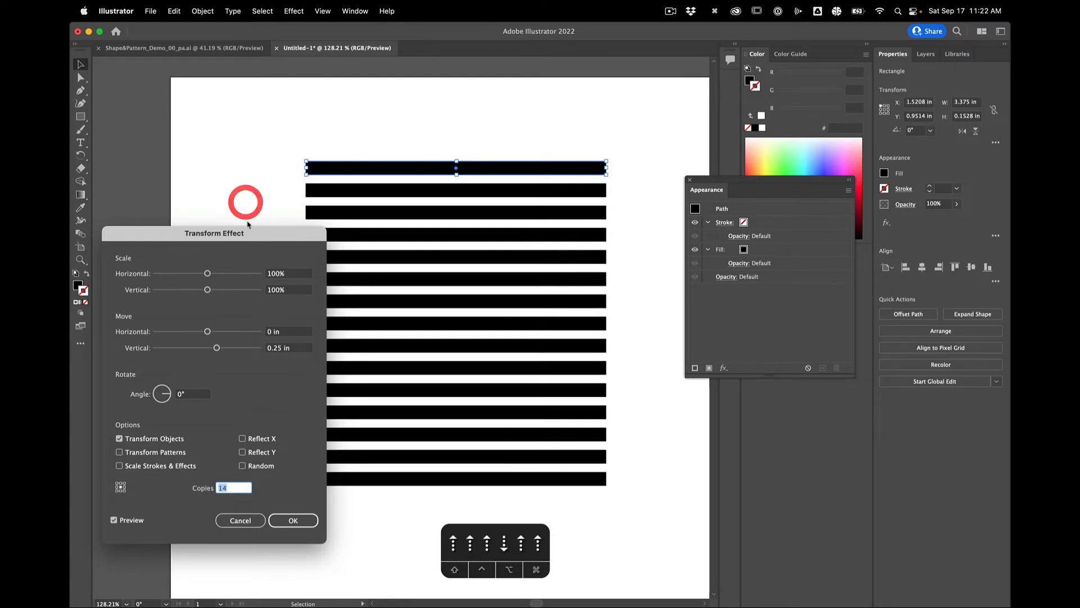
{"action": "left_click_drag", "start_coordinate": [258, 233], "coordinate": [254, 221]}
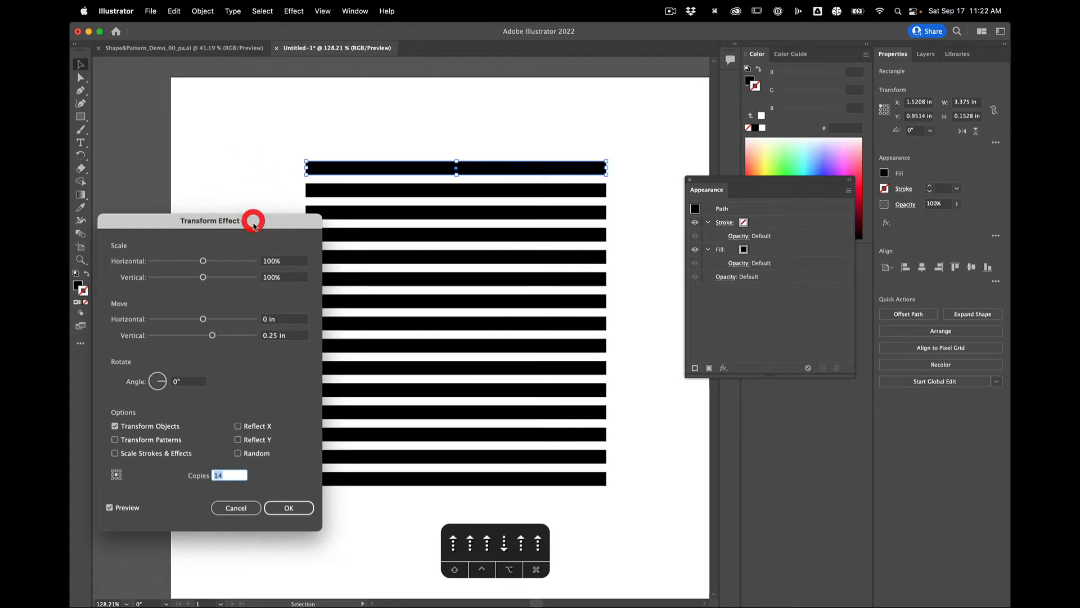
{"action": "left_click", "coordinate": [300, 510]}
Align the source bar to the artboard's top-left corner and resize it to 8 in wide and about 0.21 in high.
{"action": "scroll", "coordinate": [316, 183], "scroll_direction": "down", "scroll_amount": 5}
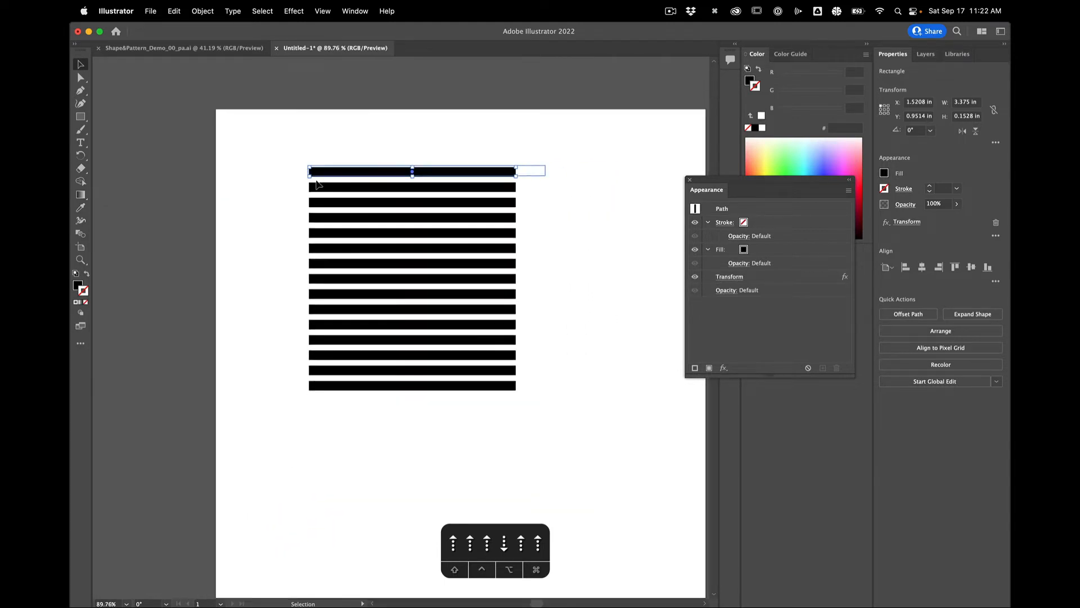
{"action": "left_click_drag", "start_coordinate": [331, 169], "coordinate": [250, 115]}
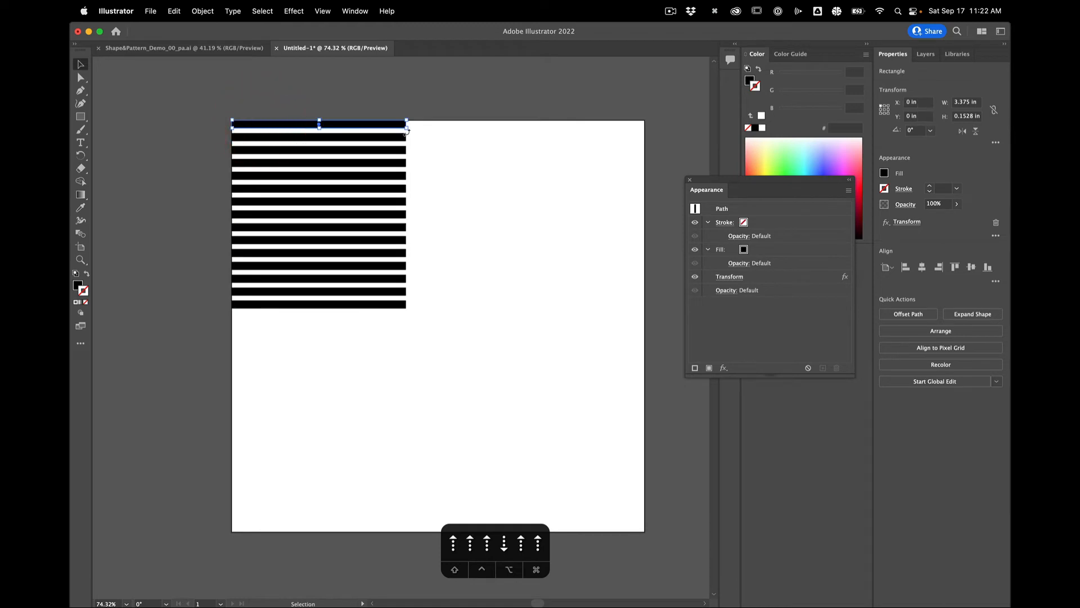
{"action": "left_click_drag", "start_coordinate": [406, 127], "coordinate": [645, 161]}
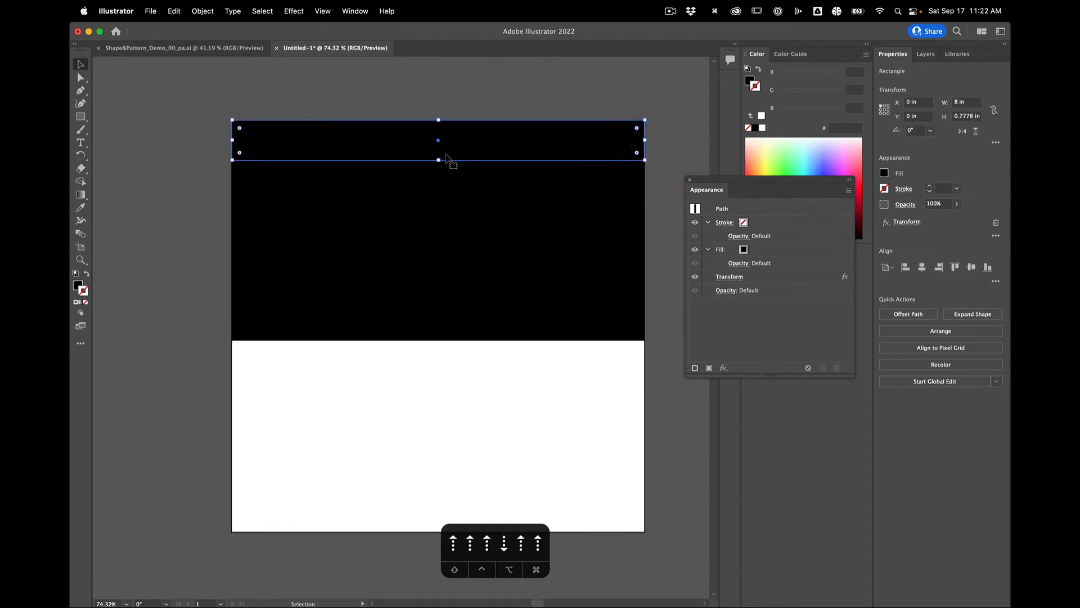
{"action": "left_click_drag", "start_coordinate": [440, 159], "coordinate": [438, 130]}
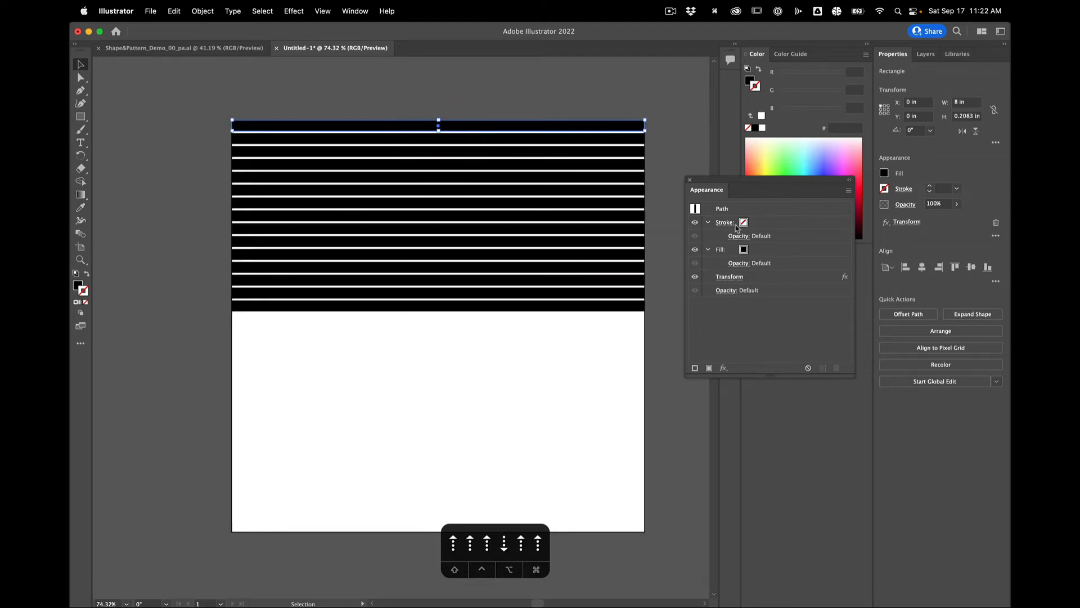
Increase the bar's Transform effect to 31 copies so the stripes fill the artboard, and apply it.
{"action": "left_click", "coordinate": [736, 278]}
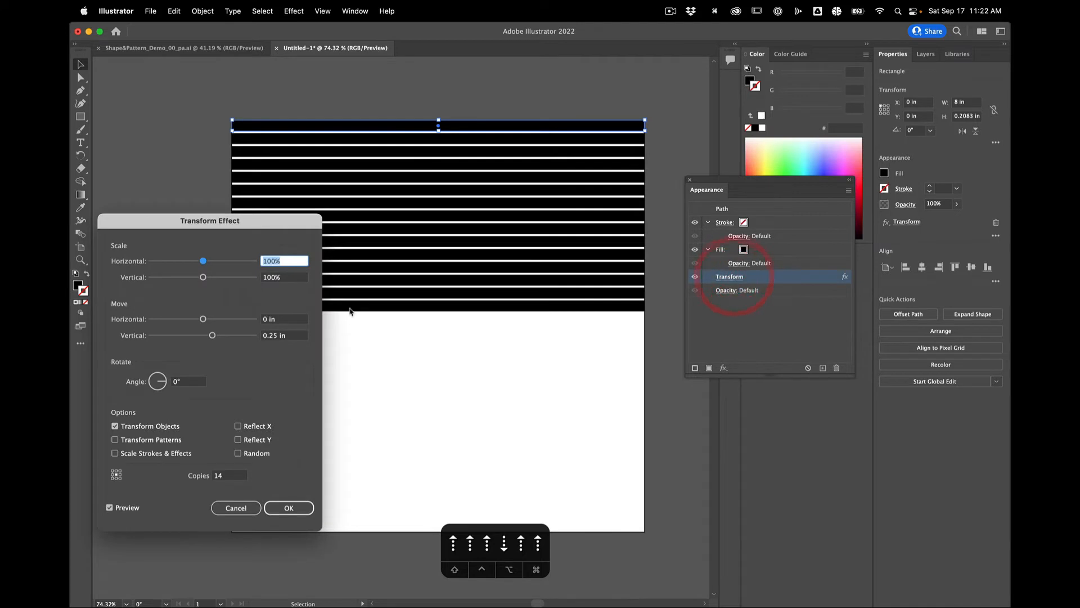
{"action": "left_click", "coordinate": [230, 475]}
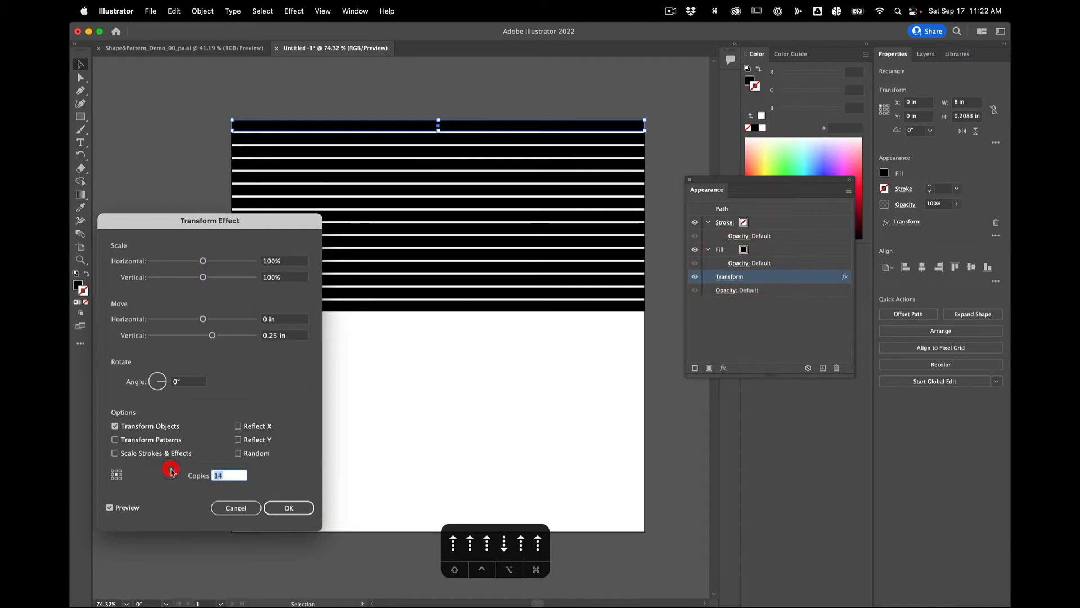
{"action": "key", "text": "shift+Up"}
{"action": "key", "text": "shift+Up"}
{"action": "key", "text": "shift+Up"}
{"action": "key", "text": "shift+Down"}
{"action": "key", "text": "Down"}
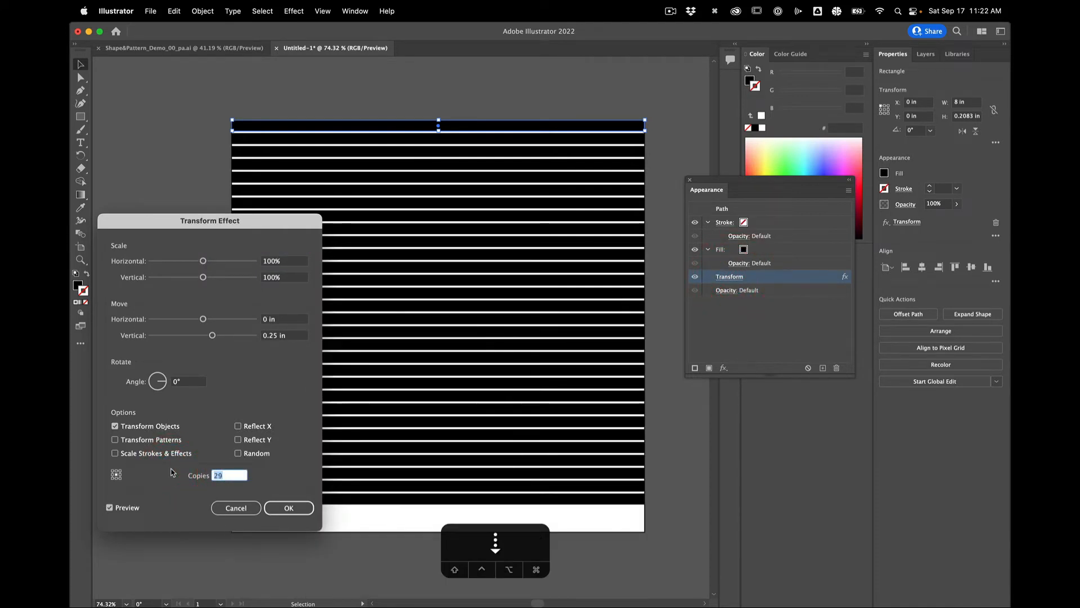
{"action": "key", "text": "Up"}
{"action": "key", "text": "Up"}
{"action": "key", "text": "Up"}
{"action": "key", "text": "Down"}
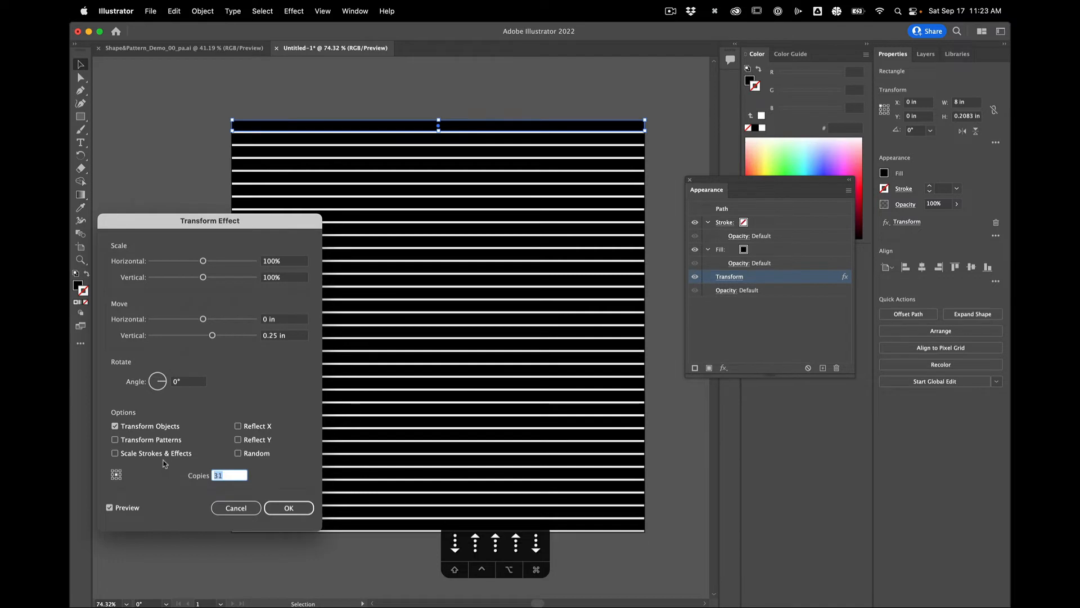
{"action": "left_click", "coordinate": [280, 511]}
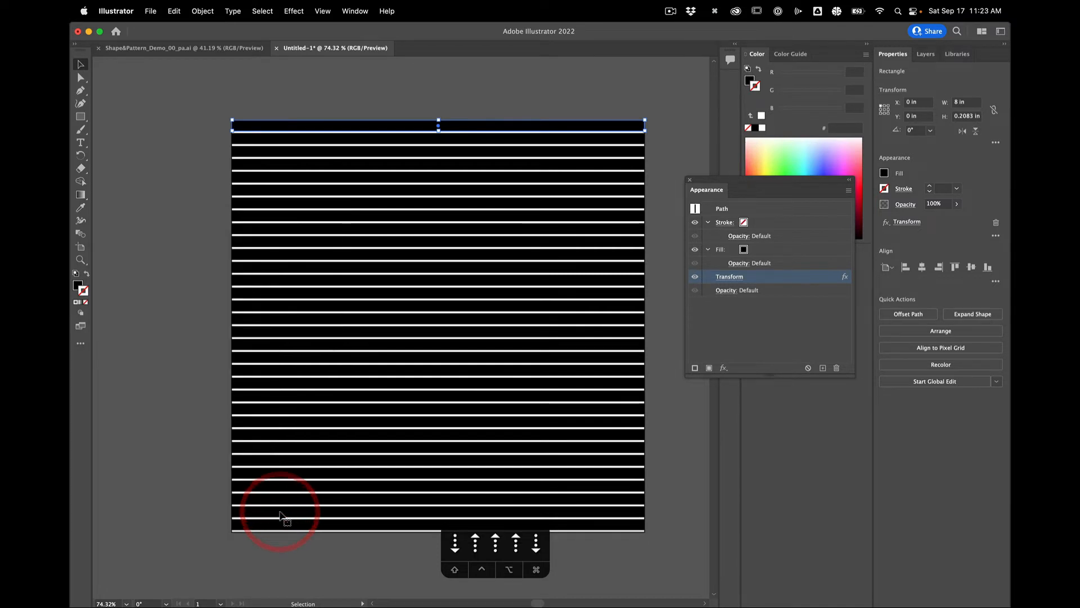
Duplicate the striped artboard with its artwork to the right of the original, centred at about X 13.5 in.
{"action": "scroll", "coordinate": [280, 513], "scroll_direction": "down", "scroll_amount": 3}
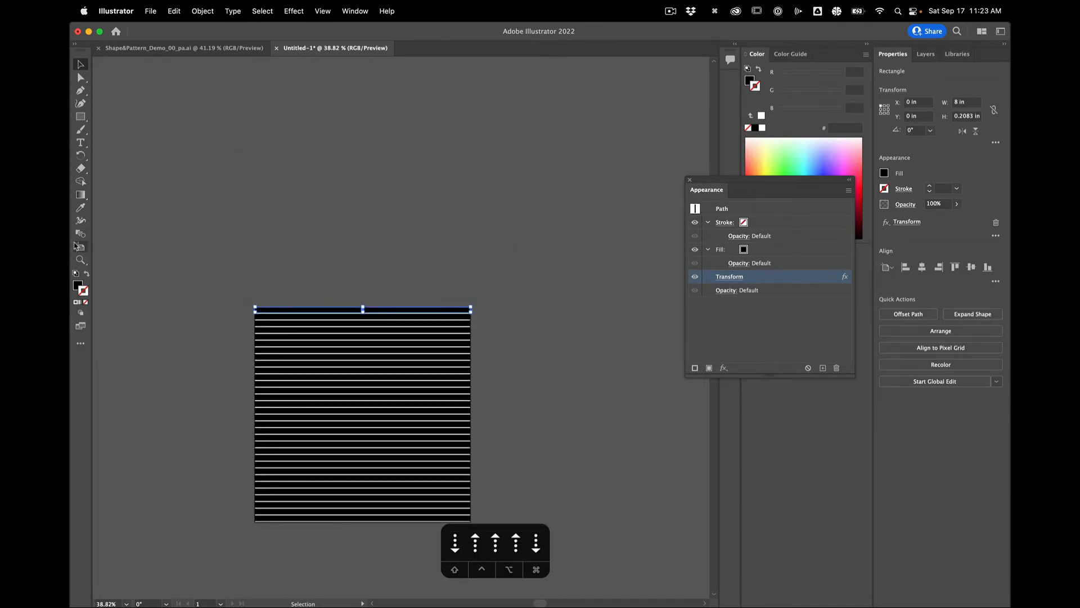
{"action": "left_click", "coordinate": [78, 247]}
{"action": "scroll", "coordinate": [300, 337], "scroll_direction": "down", "scroll_amount": 2}
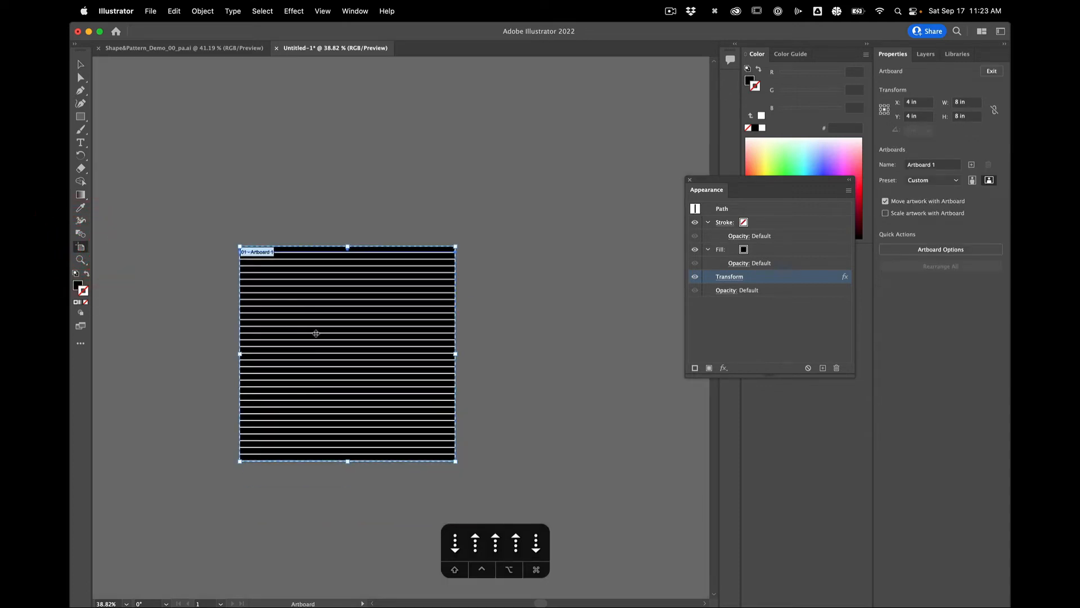
{"action": "left_click_drag", "start_coordinate": [316, 333], "coordinate": [571, 330]}
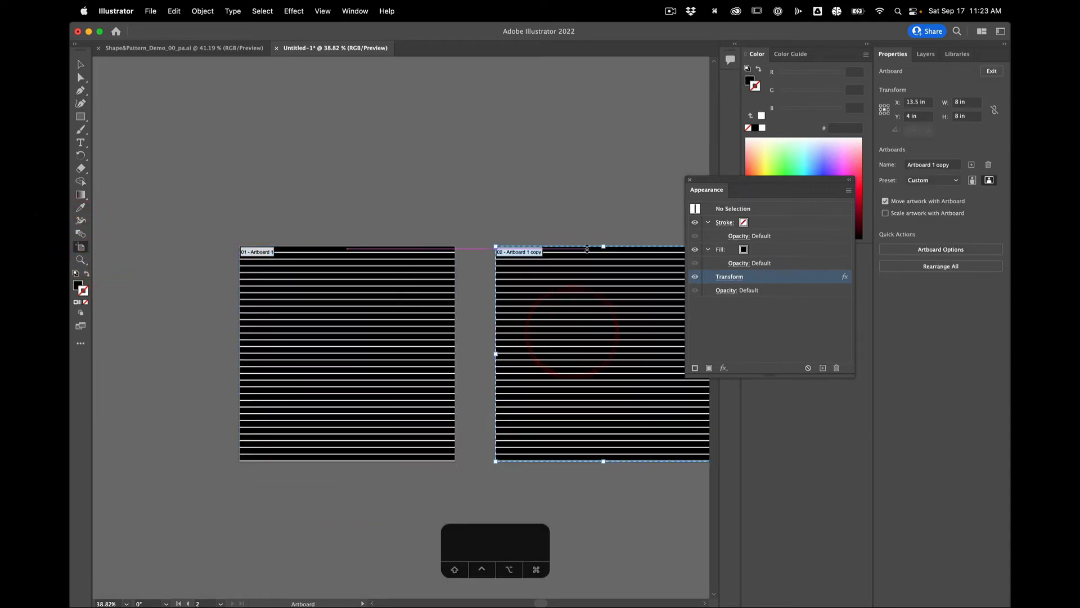
Delete the striped bar from the duplicated artboard, leaving that artboard empty.
{"action": "key", "text": "v"}
{"action": "scroll", "coordinate": [566, 196], "scroll_direction": "up", "scroll_amount": 3}
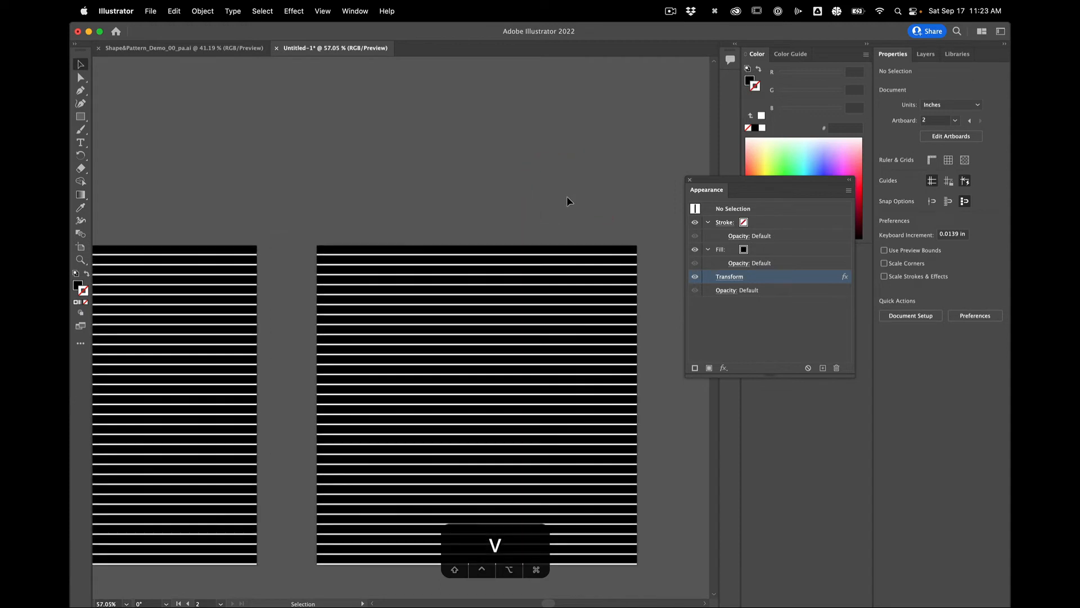
{"action": "scroll", "coordinate": [566, 201], "scroll_direction": "up", "scroll_amount": 1}
{"action": "left_click", "coordinate": [488, 251]}
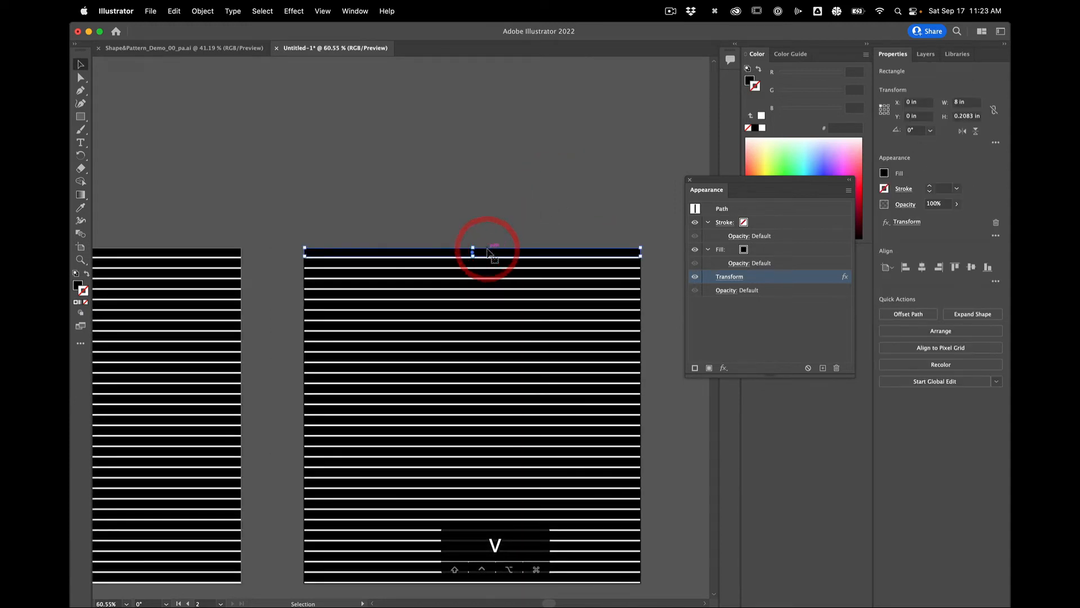
{"action": "key", "text": "BackSpace"}
{"action": "scroll", "coordinate": [360, 316], "scroll_direction": "down", "scroll_amount": 2}
{"action": "scroll", "coordinate": [360, 316], "scroll_direction": "left", "scroll_amount": 2}
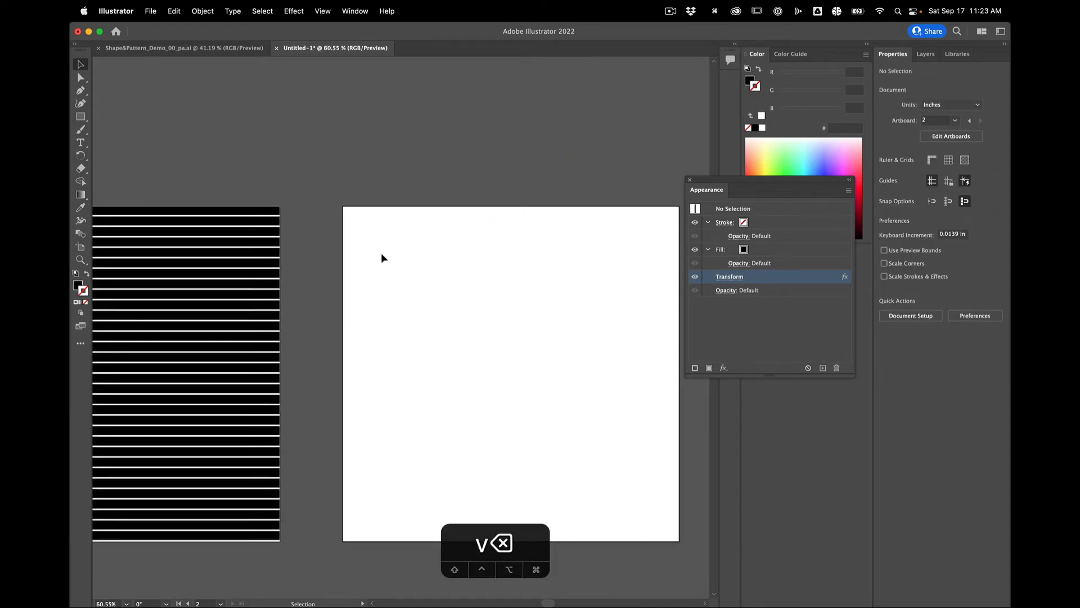
Draw a black circle about 0.75 in across and centre it on the empty artboard's top-left corner.
{"action": "left_click", "coordinate": [81, 117]}
{"action": "left_click_drag", "start_coordinate": [82, 121], "coordinate": [127, 129]}
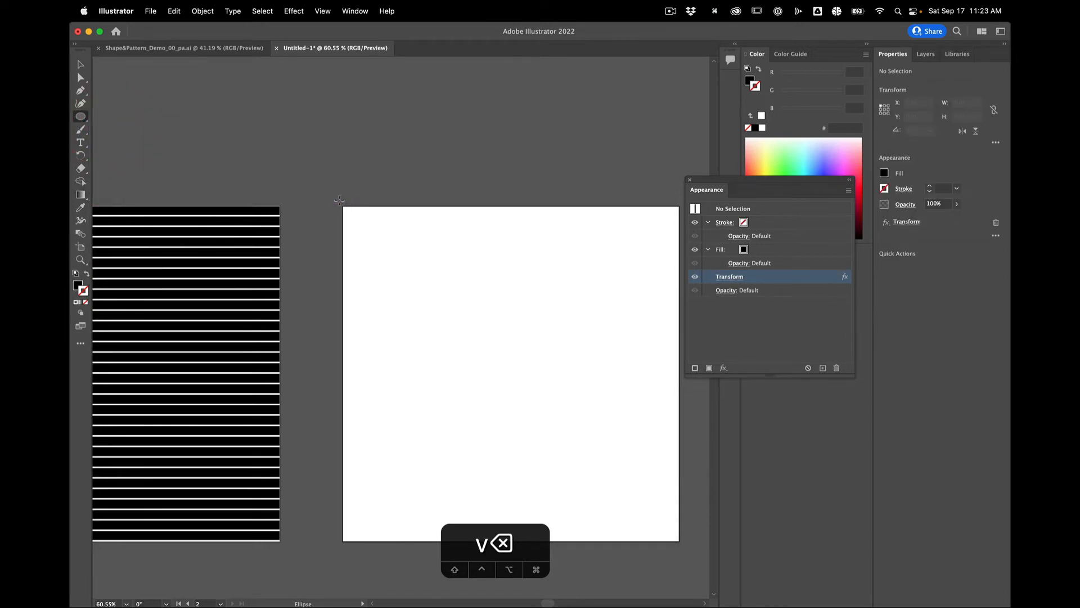
{"action": "left_click_drag", "start_coordinate": [338, 199], "coordinate": [369, 231]}
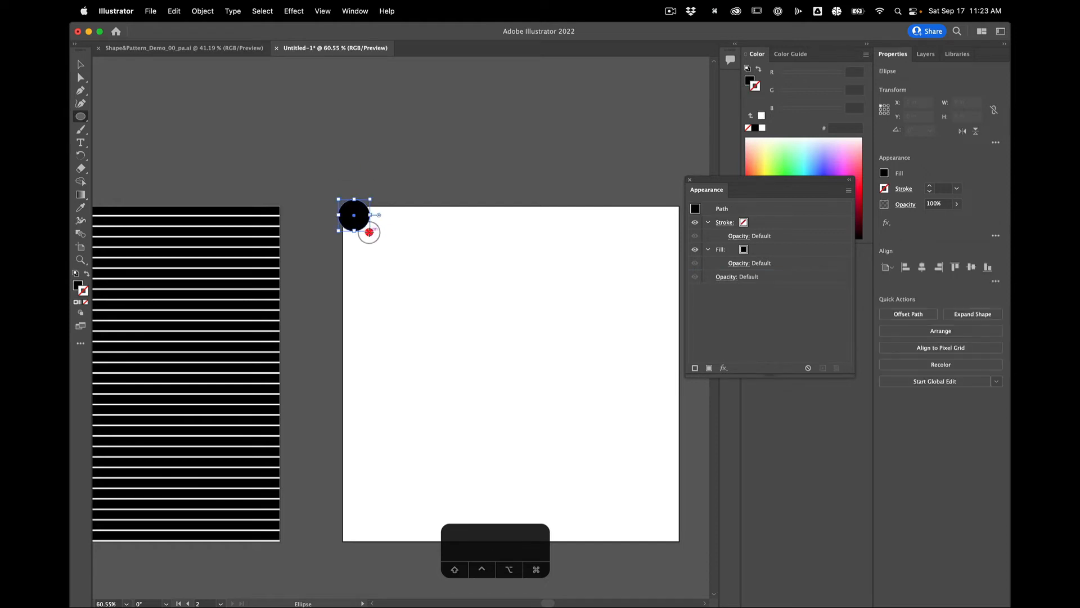
{"action": "key", "text": "v"}
{"action": "left_click", "coordinate": [382, 238]}
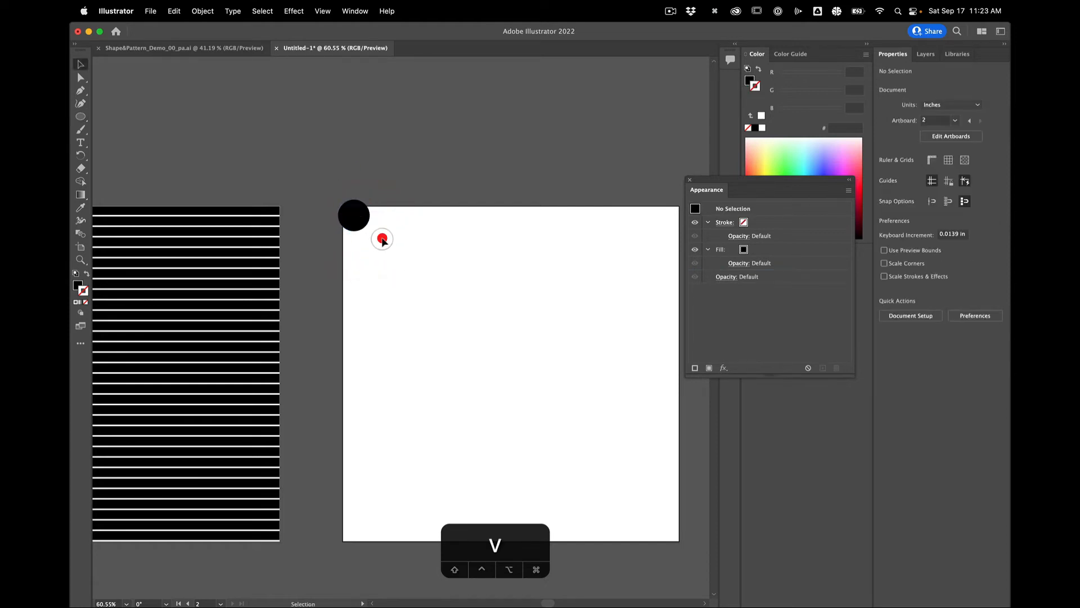
{"action": "left_click_drag", "start_coordinate": [353, 218], "coordinate": [342, 206]}
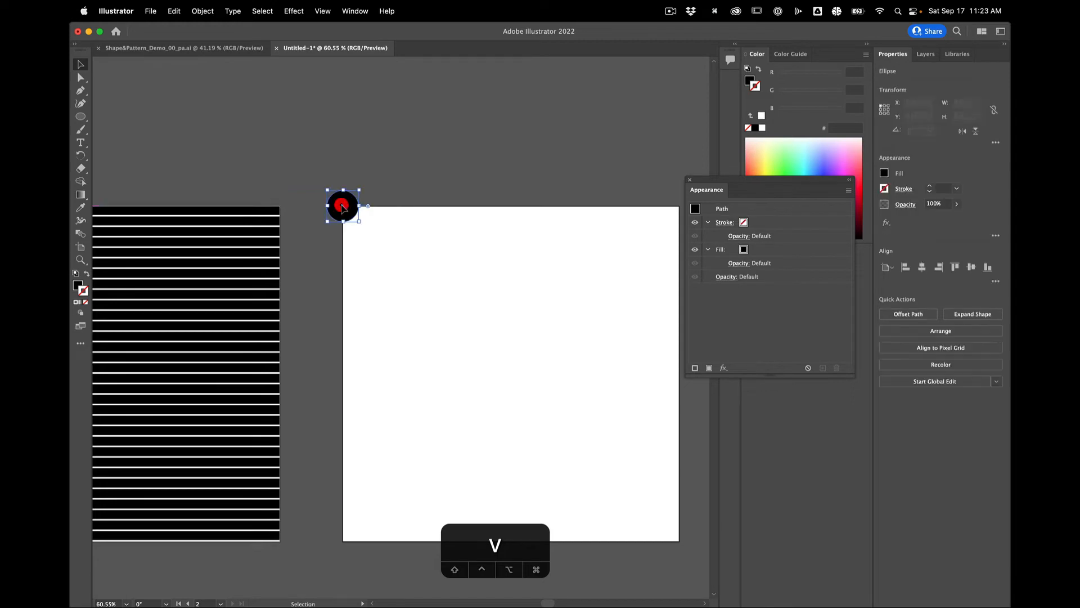
Start a Transform effect on the black circle and set it to 30 copies.
{"action": "left_click", "coordinate": [724, 368]}
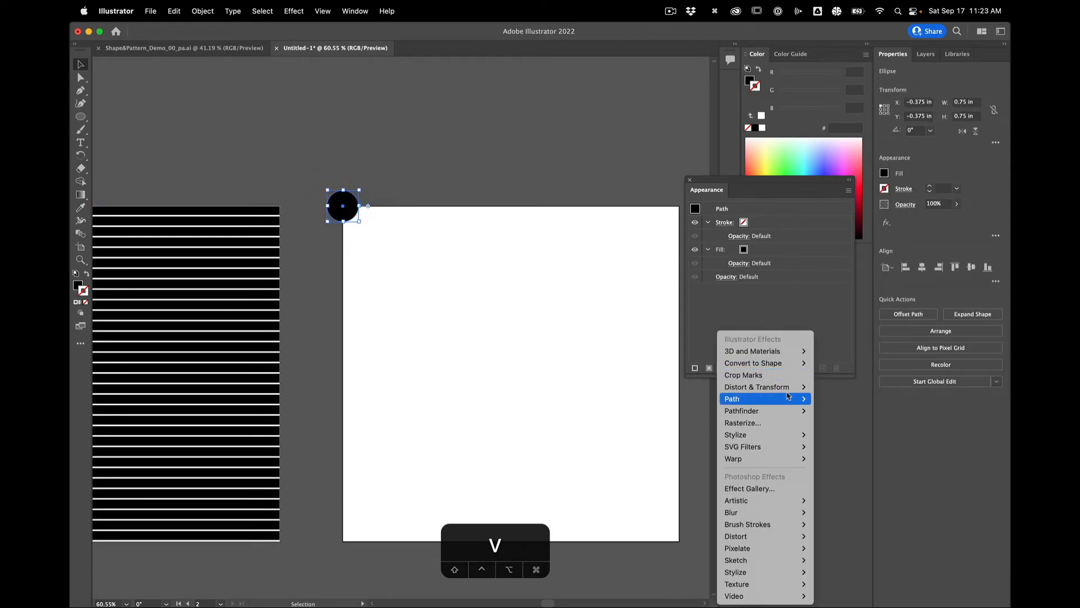
{"action": "mouse_move", "coordinate": [766, 523]}
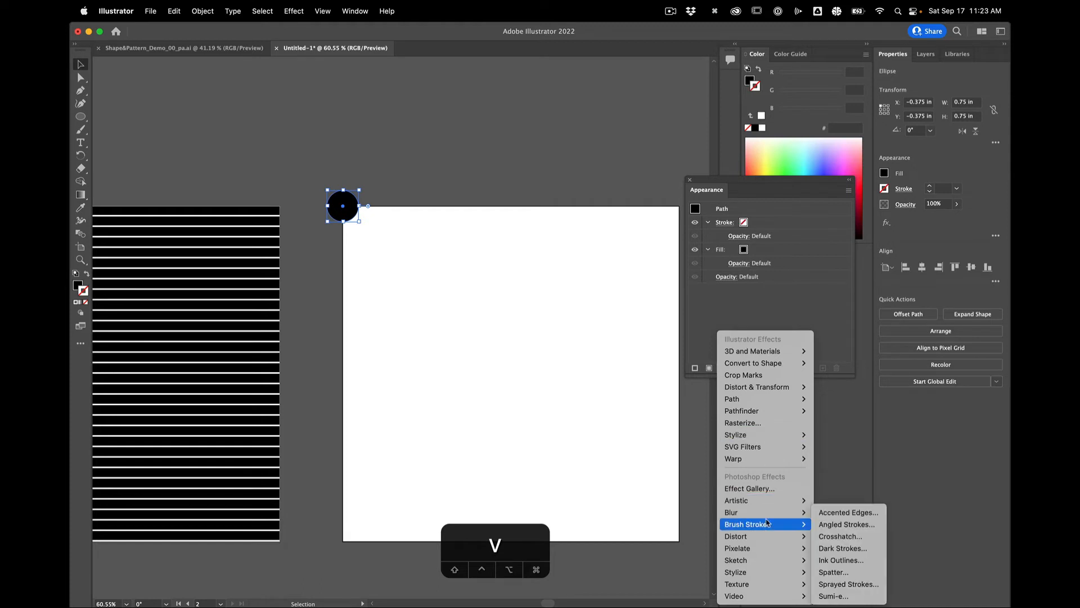
{"action": "mouse_move", "coordinate": [798, 388]}
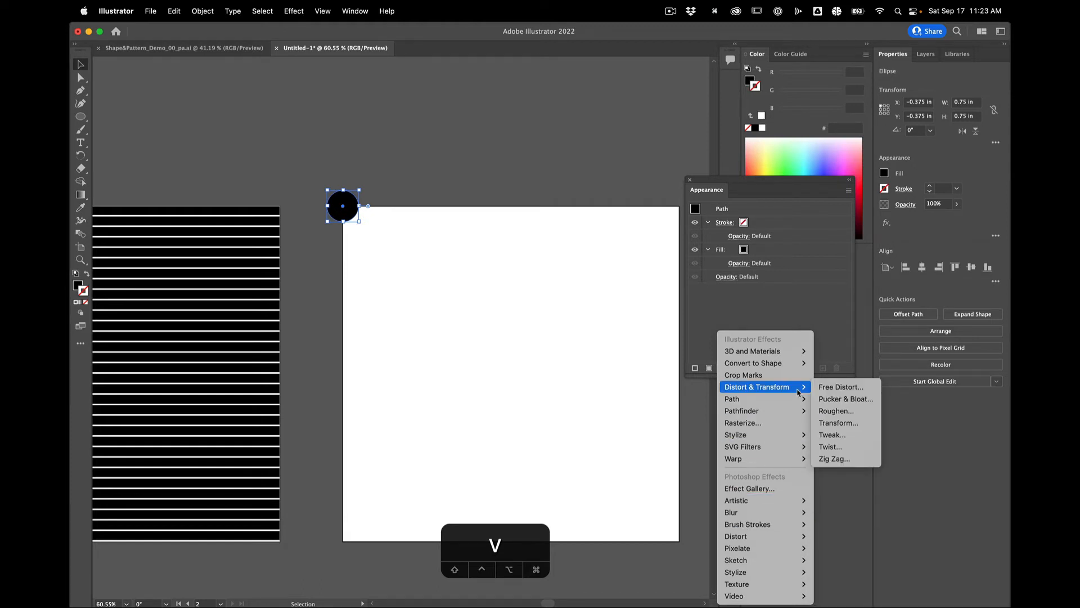
{"action": "left_click", "coordinate": [847, 423]}
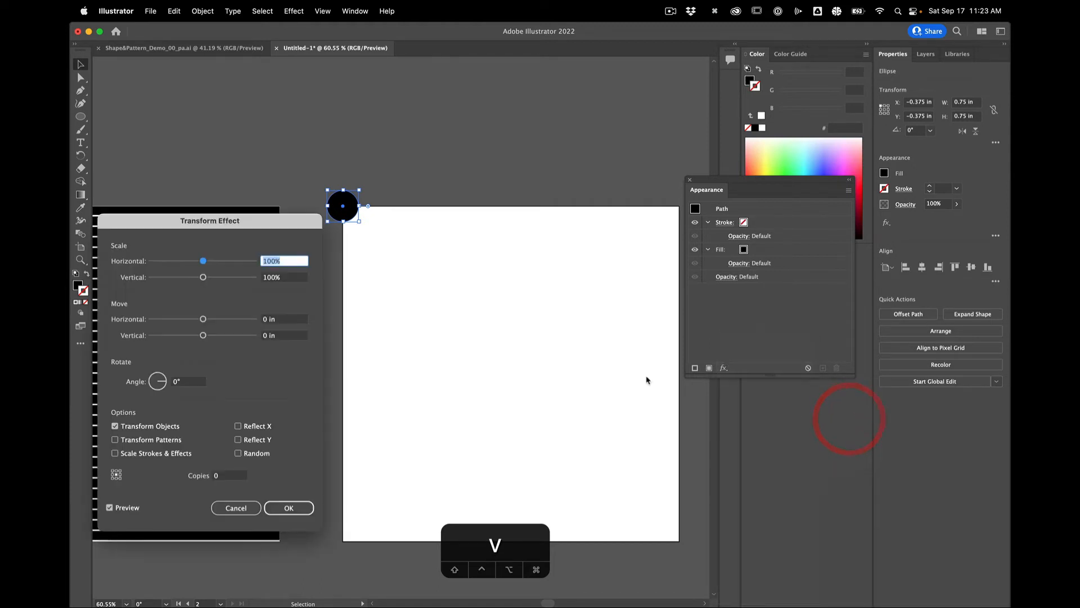
{"action": "left_click_drag", "start_coordinate": [260, 228], "coordinate": [712, 237]}
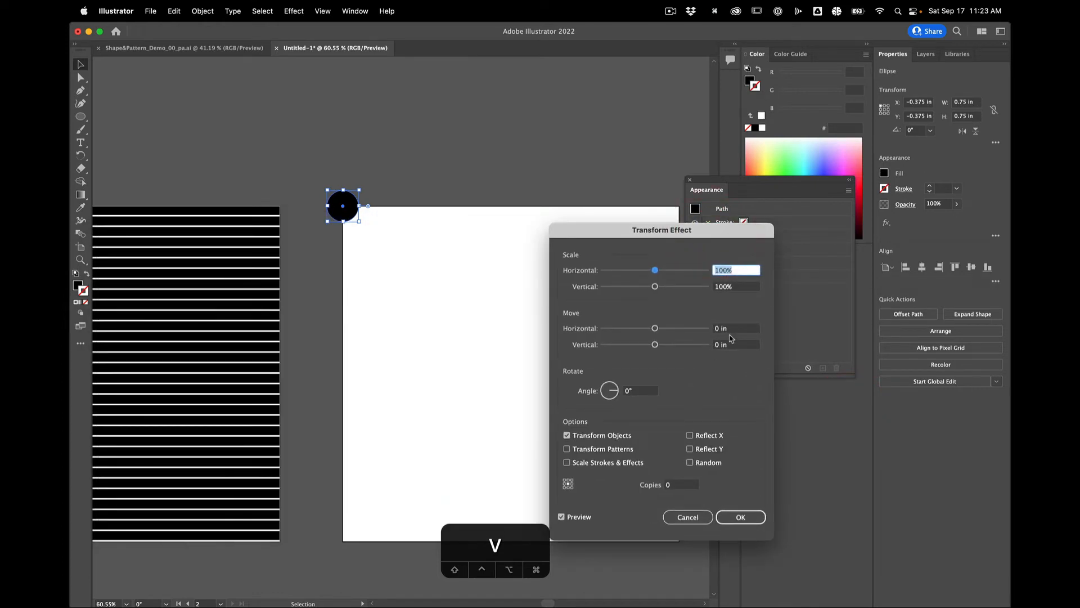
{"action": "left_click", "coordinate": [676, 489]}
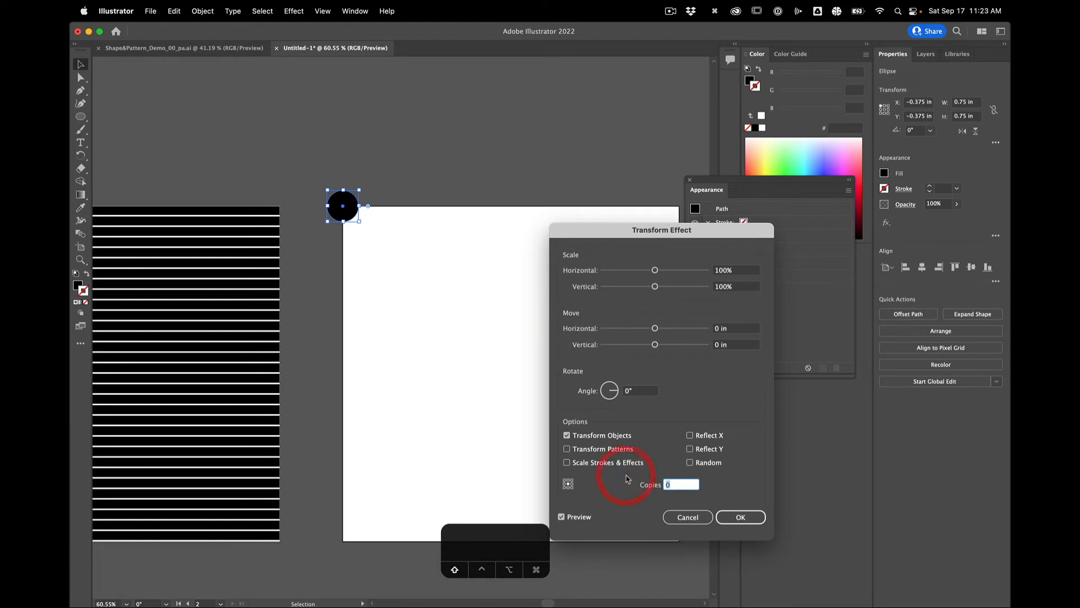
{"action": "key", "text": "shift+Up"}
{"action": "key", "text": "shift+Up"}
{"action": "key", "text": "shift+Up"}
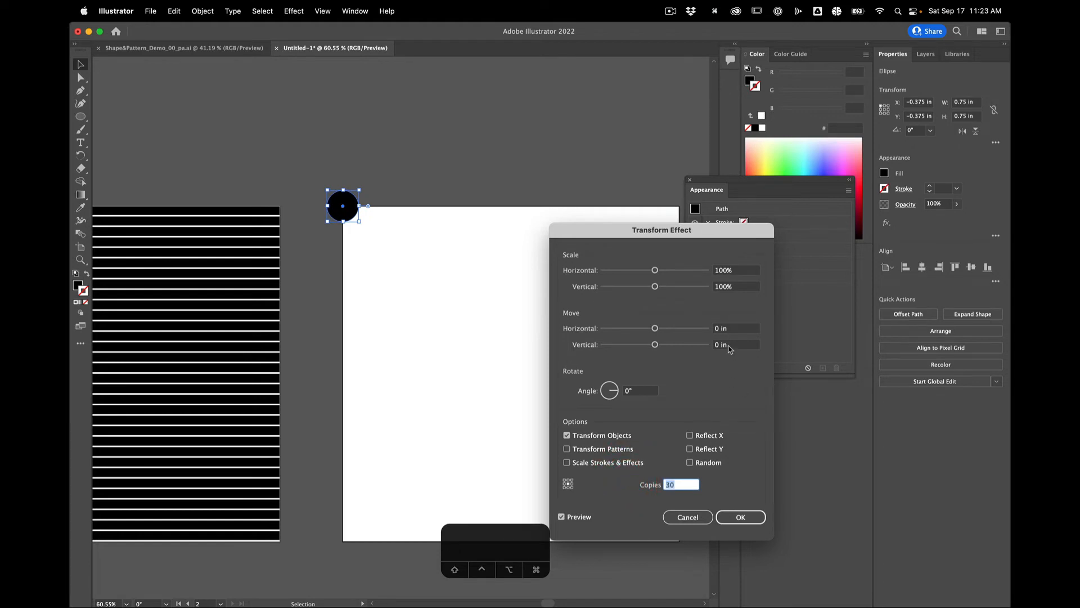
Set the Transform effect's horizontal move to 0.75 in to line up the circle copies in a row.
{"action": "left_click_drag", "start_coordinate": [733, 329], "coordinate": [660, 320]}
{"action": "key", "text": "Up"}
{"action": "key", "text": "Up"}
{"action": "key", "text": "Up"}
{"action": "key", "text": "Up"}
{"action": "key", "text": "Up"}
{"action": "key", "text": "Up"}
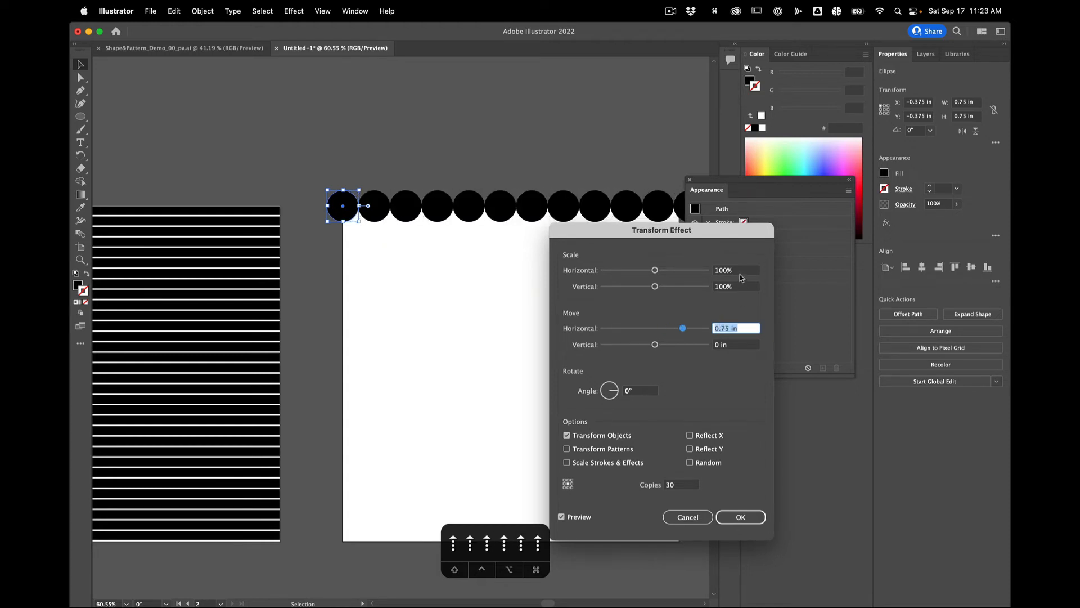
Reduce the Transform effect's horizontal scale to 91% so the copies get progressively narrower across the artboard.
{"action": "left_click_drag", "start_coordinate": [739, 270], "coordinate": [705, 270]}
{"action": "key", "text": "Down"}
{"action": "key", "text": "Down"}
{"action": "key", "text": "Down"}
{"action": "key", "text": "Down"}
{"action": "key", "text": "Down"}
{"action": "key", "text": "Down"}
{"action": "key", "text": "Down"}
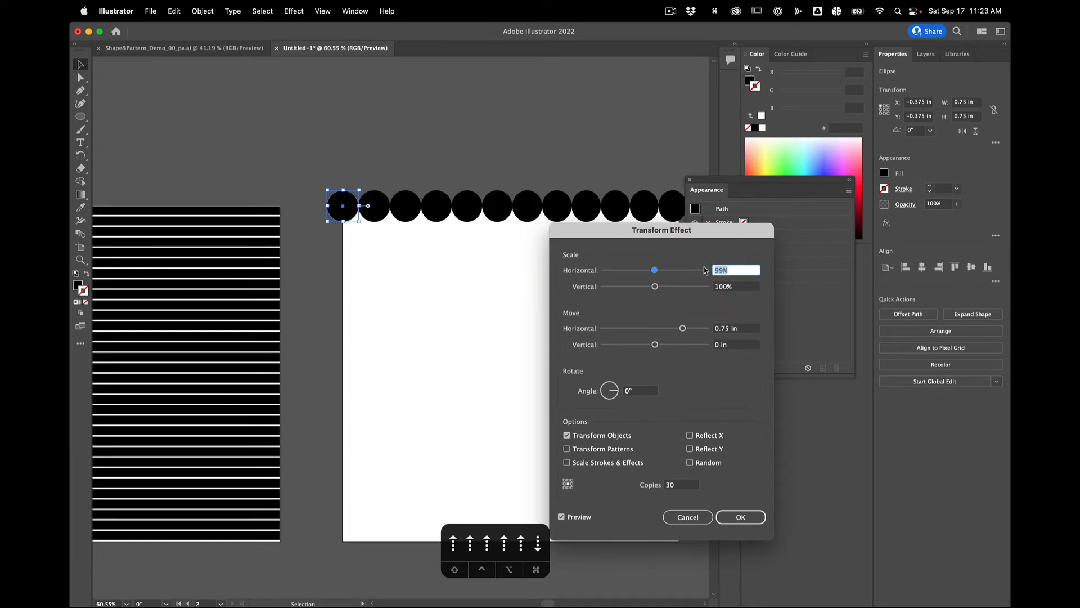
{"action": "key", "text": "Down"}
{"action": "key", "text": "Down"}
{"action": "key", "text": "Down"}
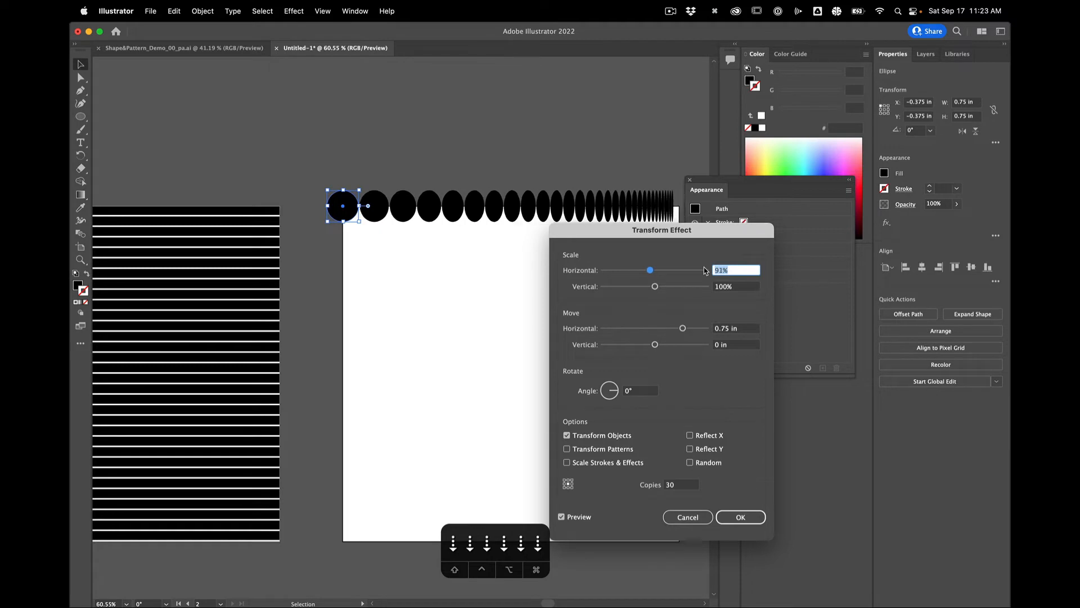
{"action": "key", "text": "Up"}
{"action": "key", "text": "Down"}
{"action": "key", "text": "Down"}
{"action": "key", "text": "Down"}
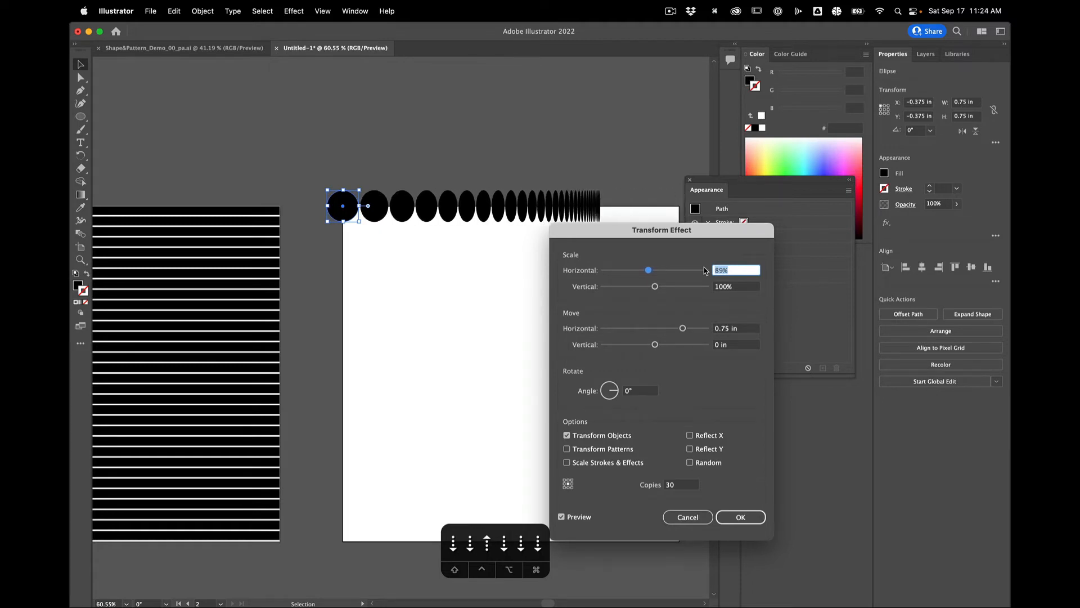
{"action": "key", "text": "Up"}
{"action": "key", "text": "Up"}
{"action": "key", "text": "Up"}
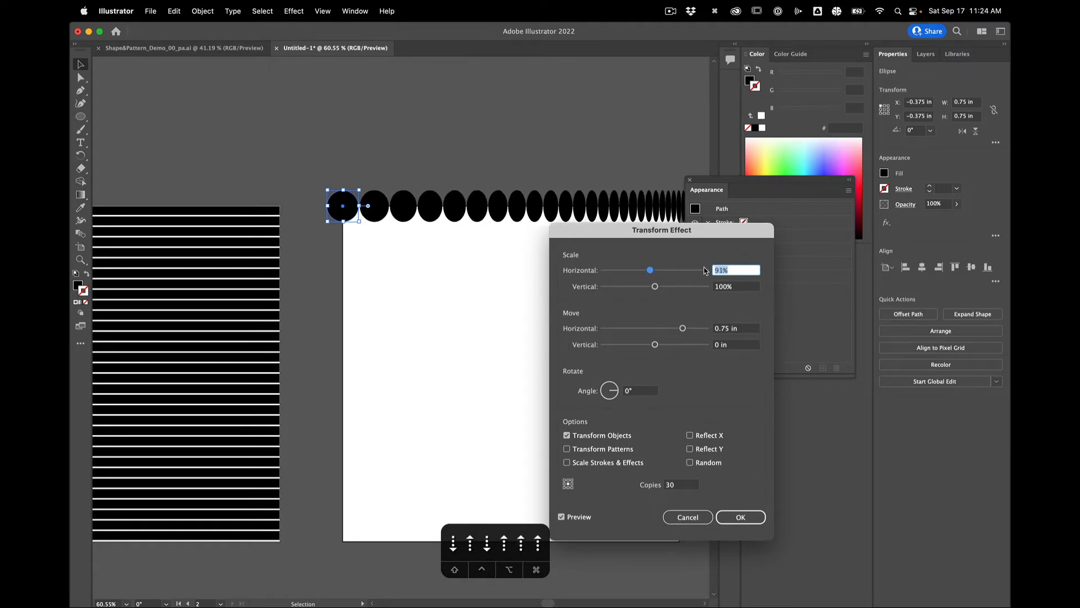
{"action": "key", "text": "Down"}
{"action": "key", "text": "Up"}
{"action": "key", "text": "Down"}
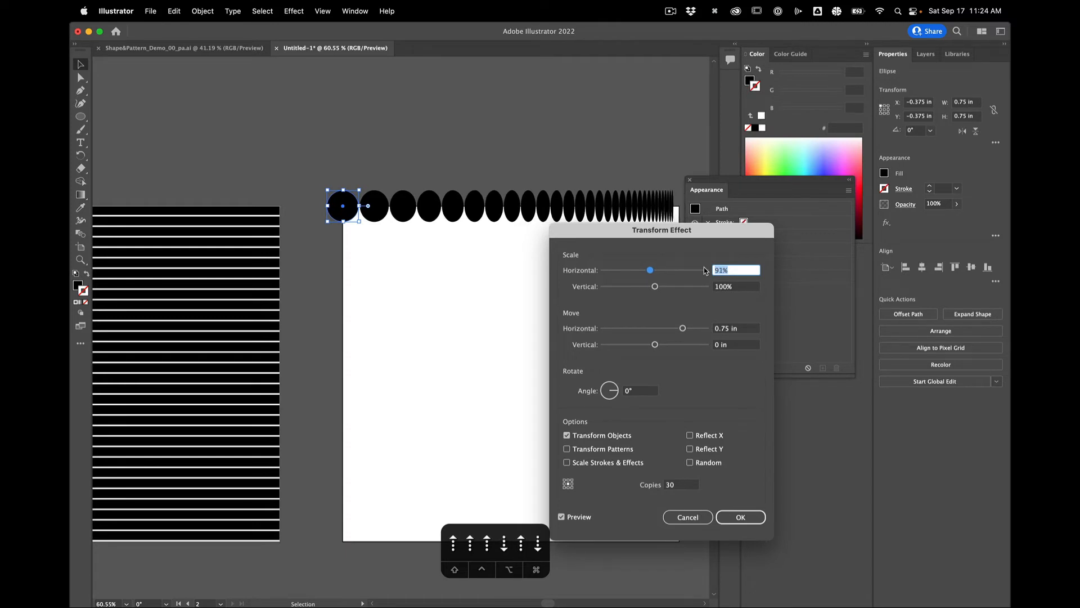
Set the Transform effect's vertical scale to 91% to match the horizontal scale, and apply the effect.
{"action": "key", "text": "Tab"}
{"action": "left_click", "coordinate": [692, 280]}
{"action": "key", "text": "Down"}
{"action": "key", "text": "Down"}
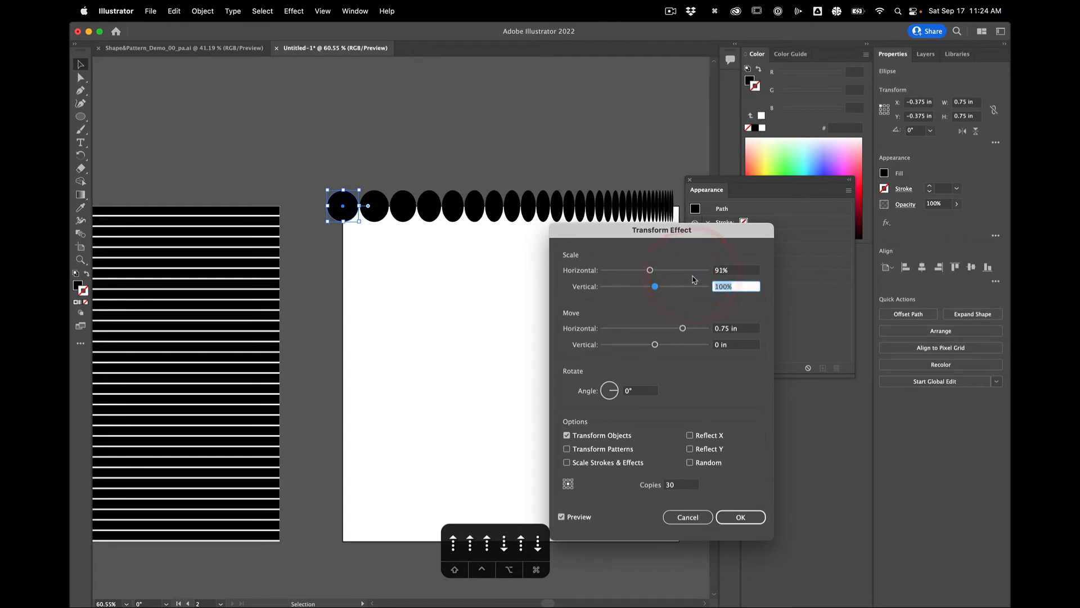
{"action": "key", "text": "Down"}
{"action": "key", "text": "Down"}
{"action": "key", "text": "Down"}
{"action": "key", "text": "Down"}
{"action": "key", "text": "Down"}
{"action": "key", "text": "Down"}
{"action": "key", "text": "Down"}
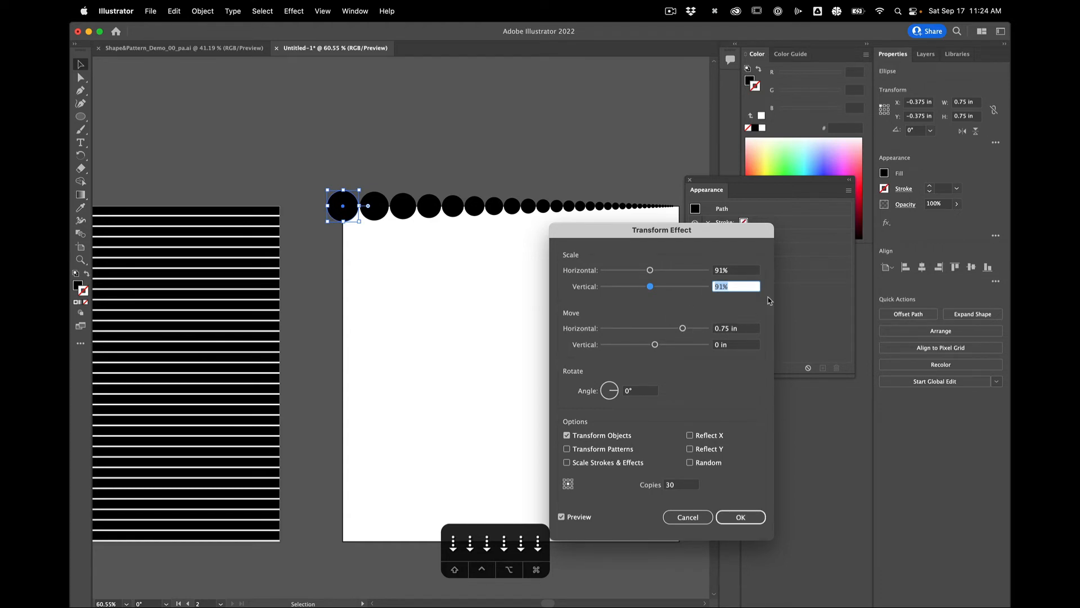
{"action": "left_click", "coordinate": [754, 515]}
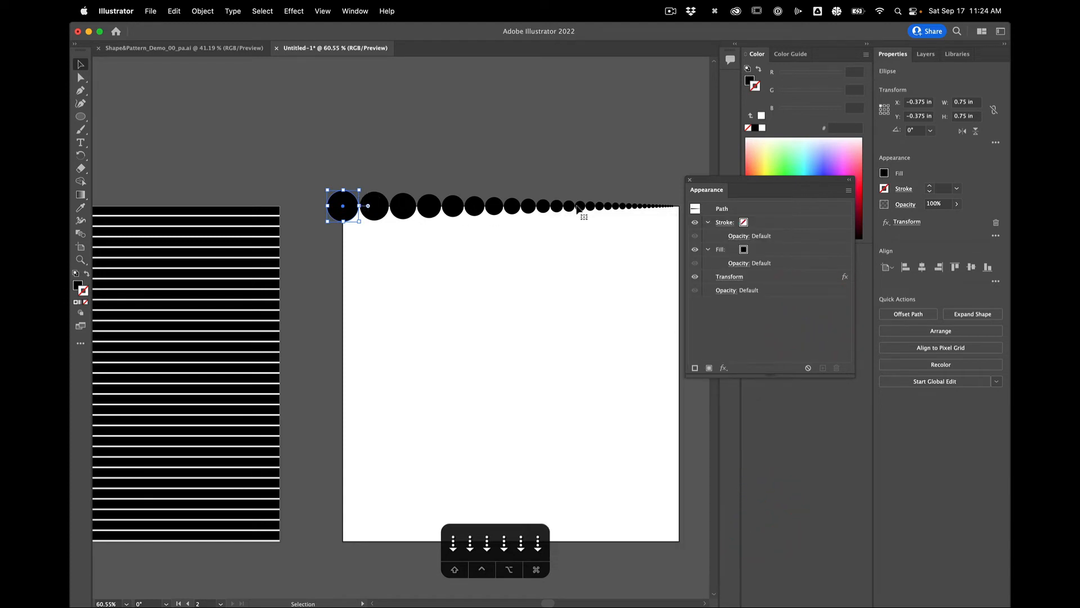
Add a second Transform effect to the row of shrinking circles and set it to 40 copies.
{"action": "left_click", "coordinate": [723, 368]}
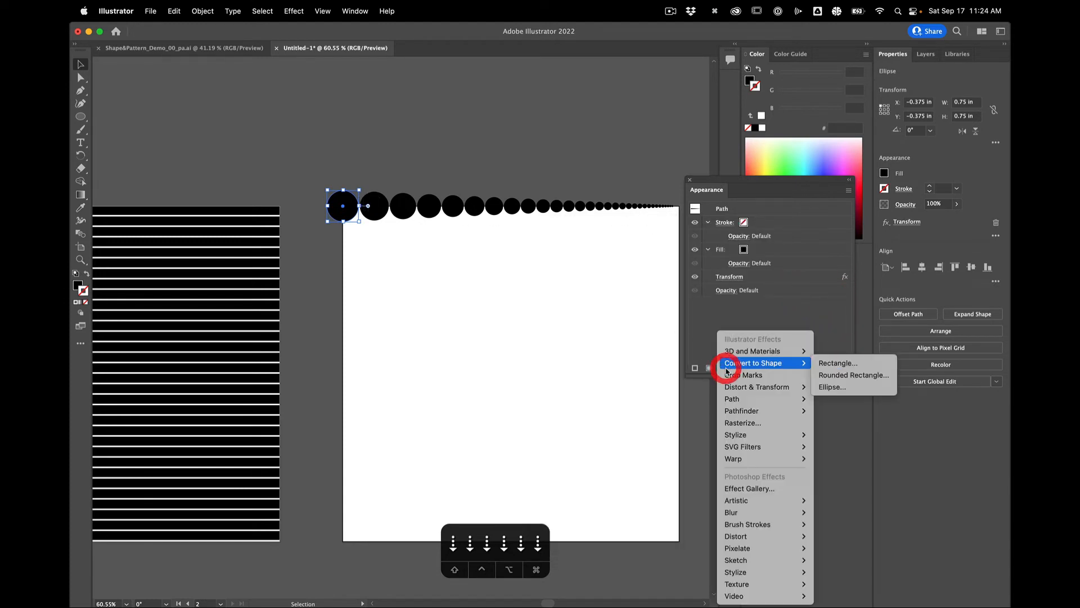
{"action": "mouse_move", "coordinate": [790, 389]}
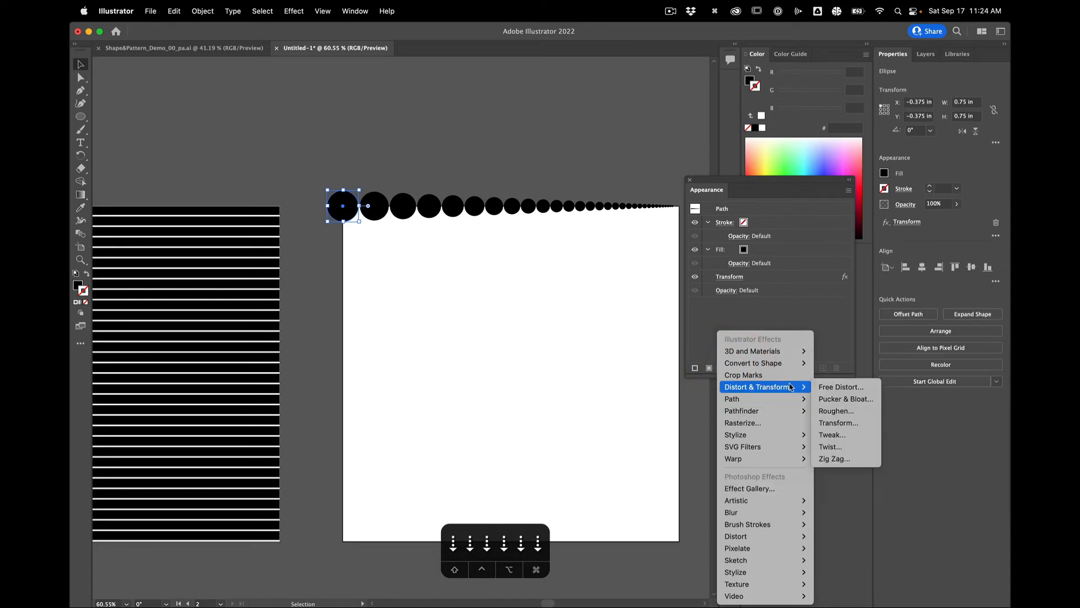
{"action": "left_click", "coordinate": [838, 423]}
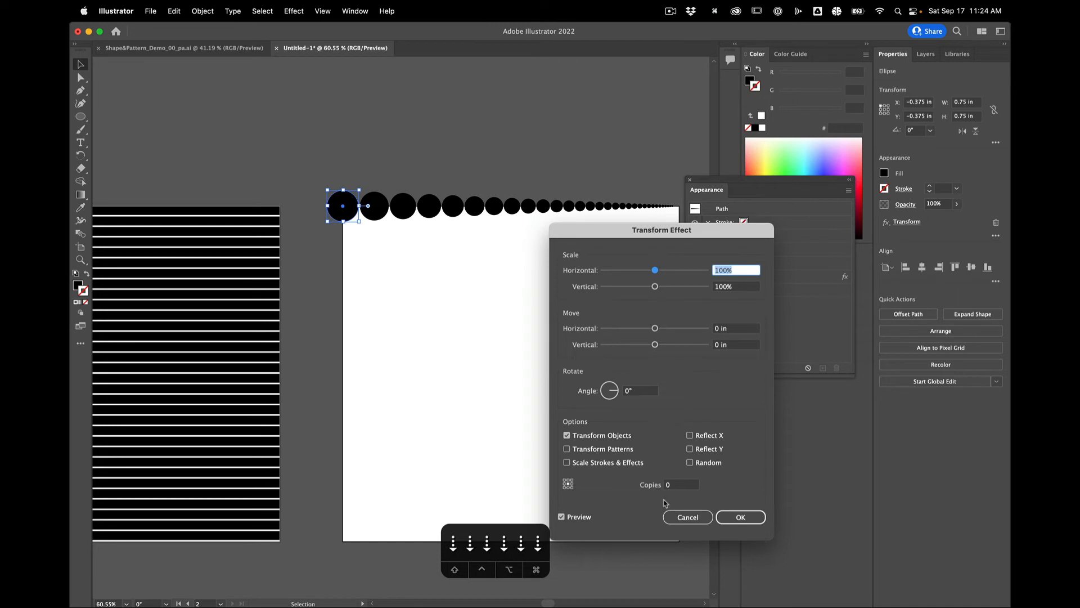
{"action": "left_click_drag", "start_coordinate": [724, 231], "coordinate": [877, 203]}
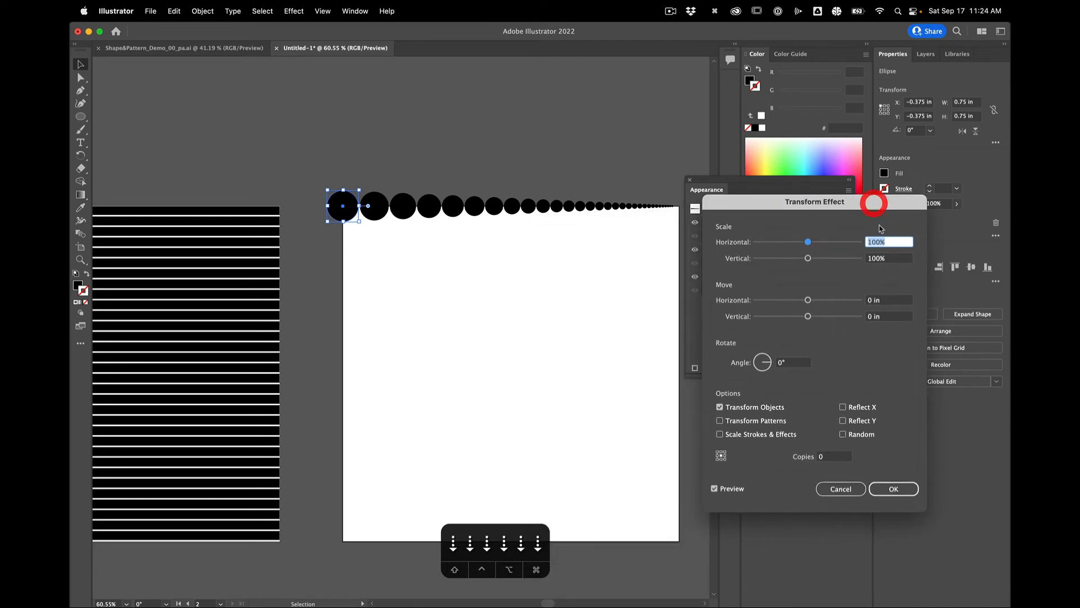
{"action": "left_click", "coordinate": [892, 318]}
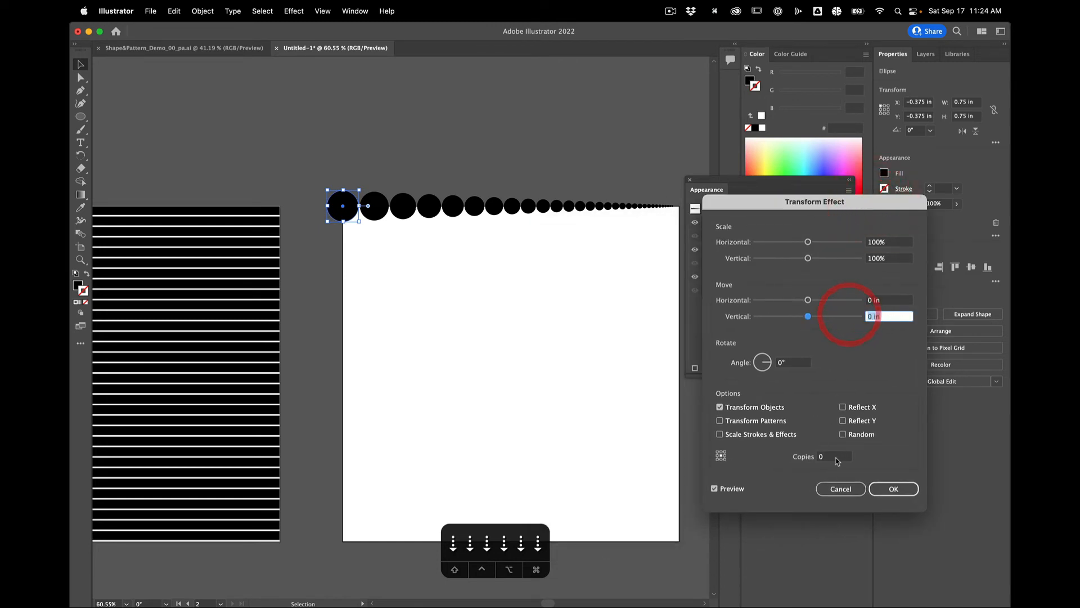
{"action": "left_click", "coordinate": [794, 451]}
{"action": "key", "text": "shift+Up"}
{"action": "key", "text": "shift+Up"}
{"action": "key", "text": "shift+Up"}
{"action": "key", "text": "shift+Up"}
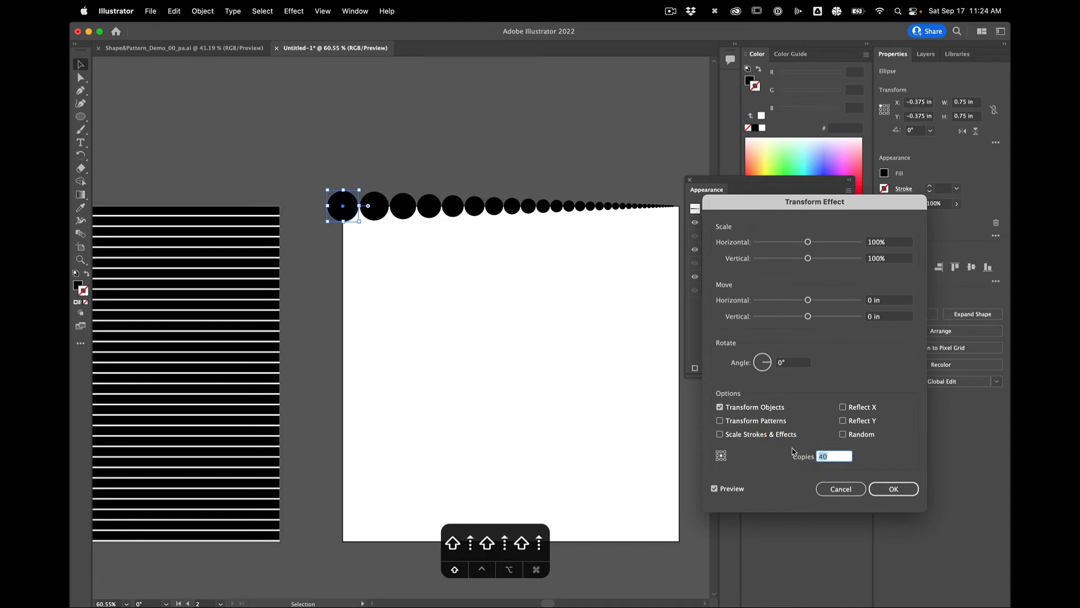
Set the second Transform effect's vertical move to 0.75 in so the circle rows stack down the artboard.
{"action": "left_click", "coordinate": [898, 318]}
{"action": "left_click", "coordinate": [831, 307]}
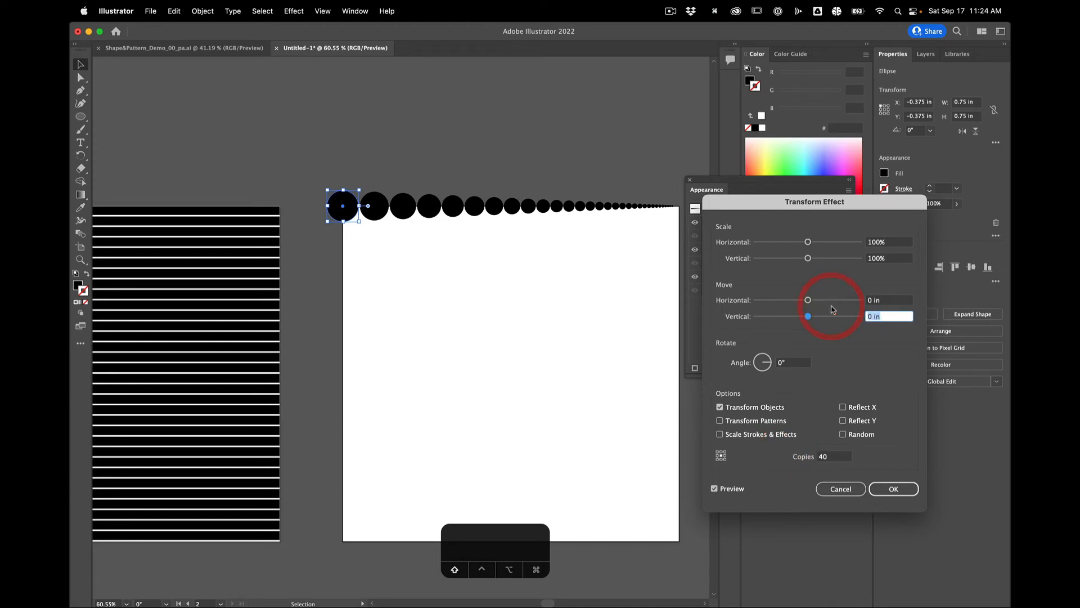
{"action": "key", "text": "shift+Up"}
{"action": "key", "text": "Down"}
{"action": "key", "text": "Down"}
{"action": "key", "text": "Down"}
{"action": "key", "text": "Down"}
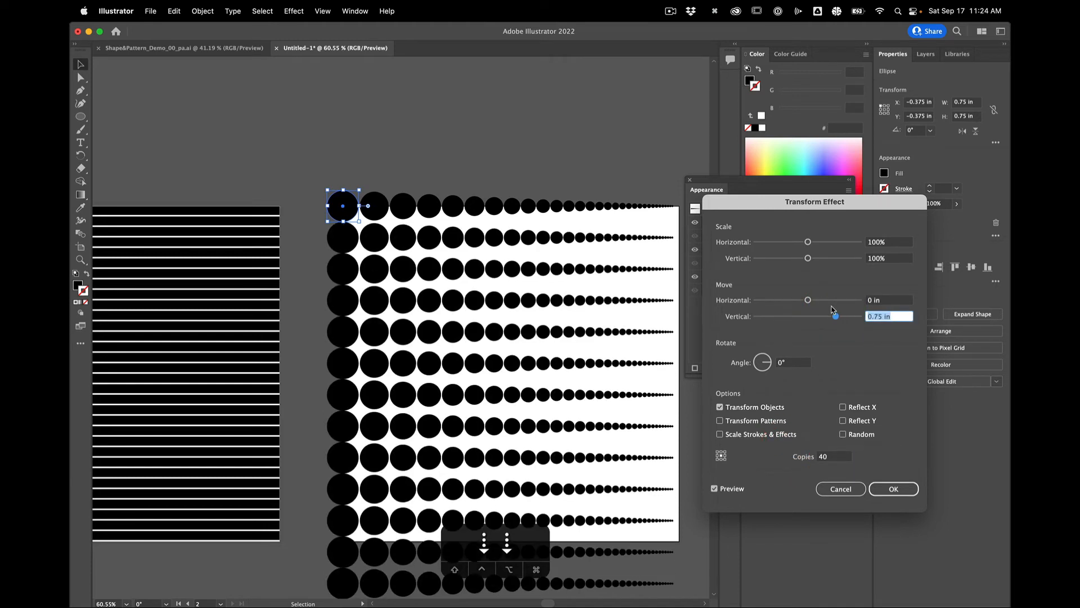
Try tighter row spacing by reducing the vertical move to 0.375 in.
{"action": "key", "text": "Up"}
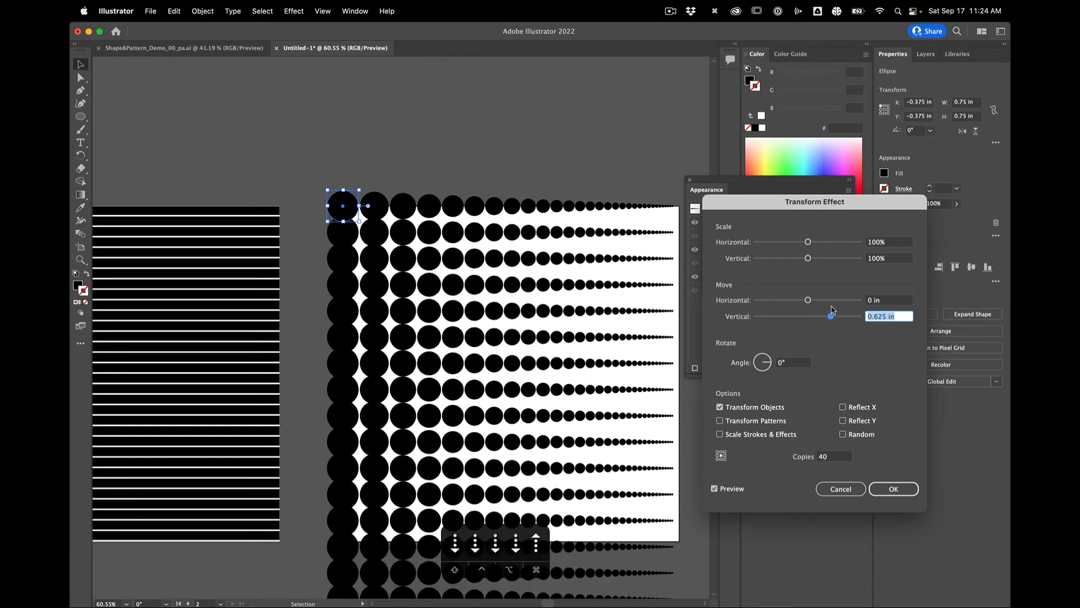
{"action": "key", "text": "Down"}
{"action": "key", "text": "Down"}
{"action": "key", "text": "Down"}
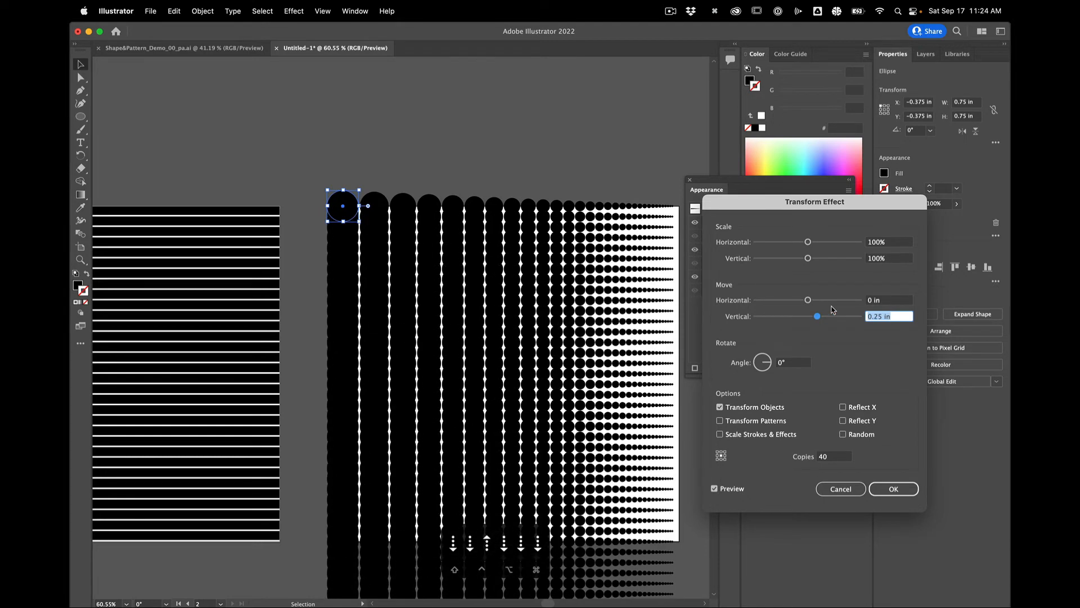
{"action": "key", "text": "Down"}
{"action": "key", "text": "Up"}
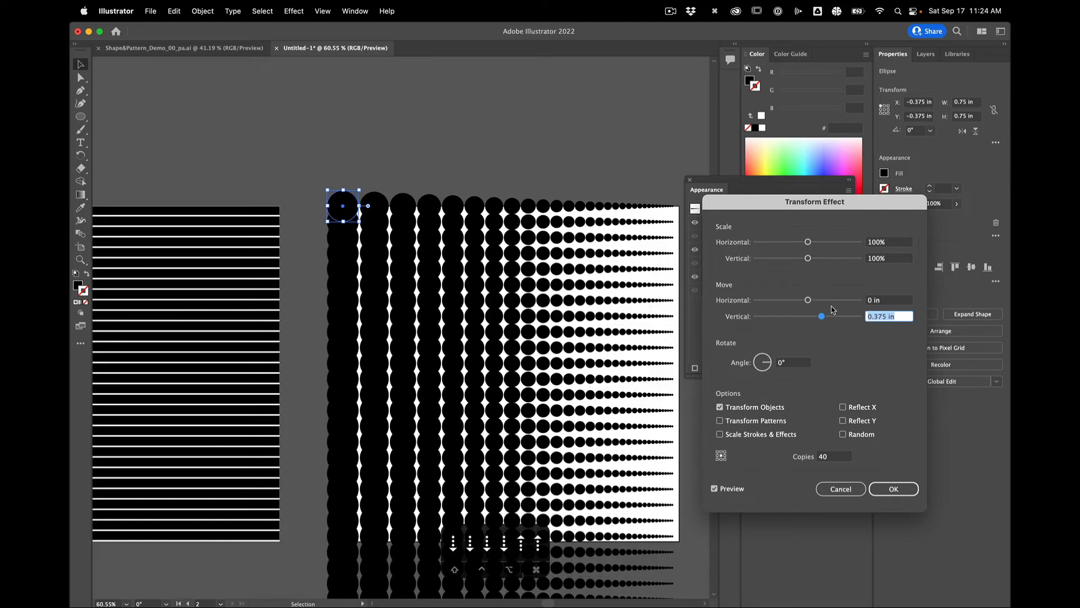
{"action": "key", "text": "Up"}
{"action": "key", "text": "Up"}
{"action": "key", "text": "Down"}
{"action": "key", "text": "Down"}
Try a horizontal move of 0.125 in to shift each circle row sideways.
{"action": "left_click", "coordinate": [900, 298]}
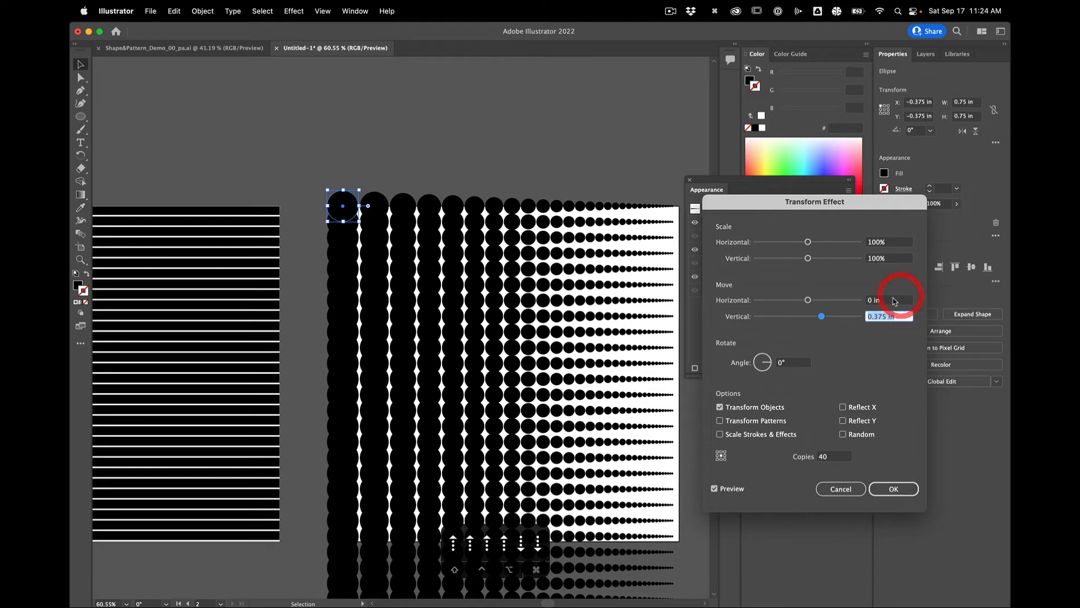
{"action": "key", "text": "Up"}
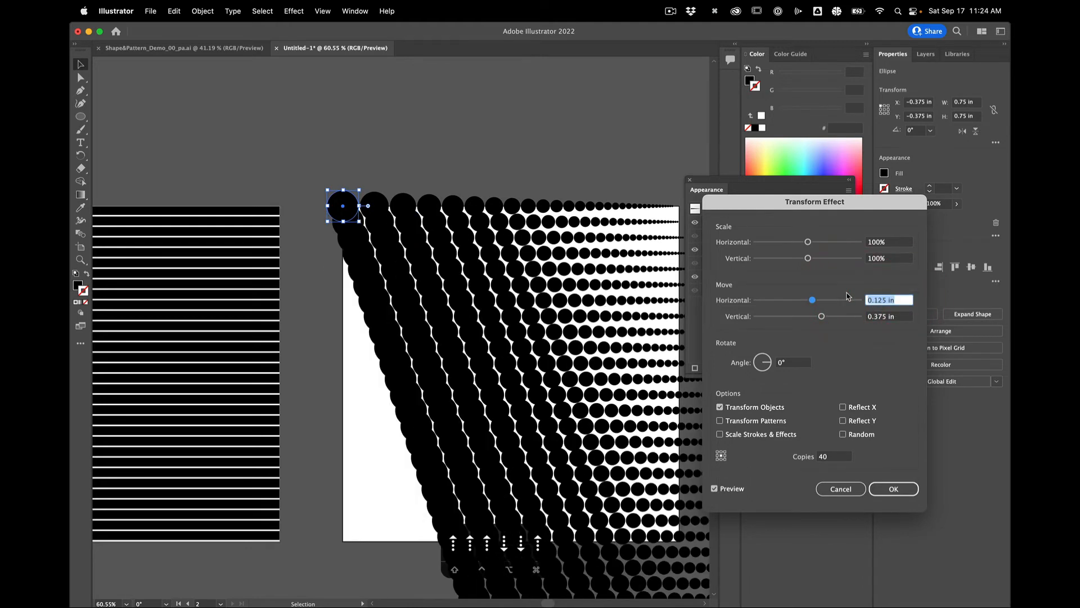
{"action": "key", "text": "Up"}
{"action": "key", "text": "Down"}
{"action": "key", "text": "Up"}
{"action": "key", "text": "Down"}
Reduce the second Transform effect to 1 copy and set its vertical move to 0.5 in.
{"action": "double_click", "coordinate": [838, 456]}
{"action": "type", "text": "1"}
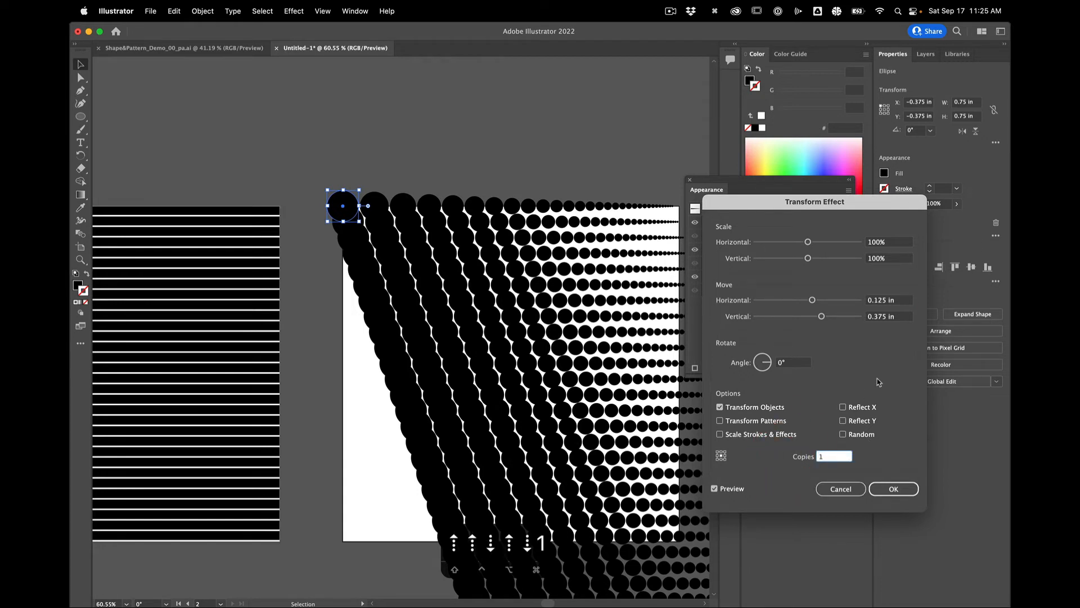
{"action": "left_click", "coordinate": [899, 317]}
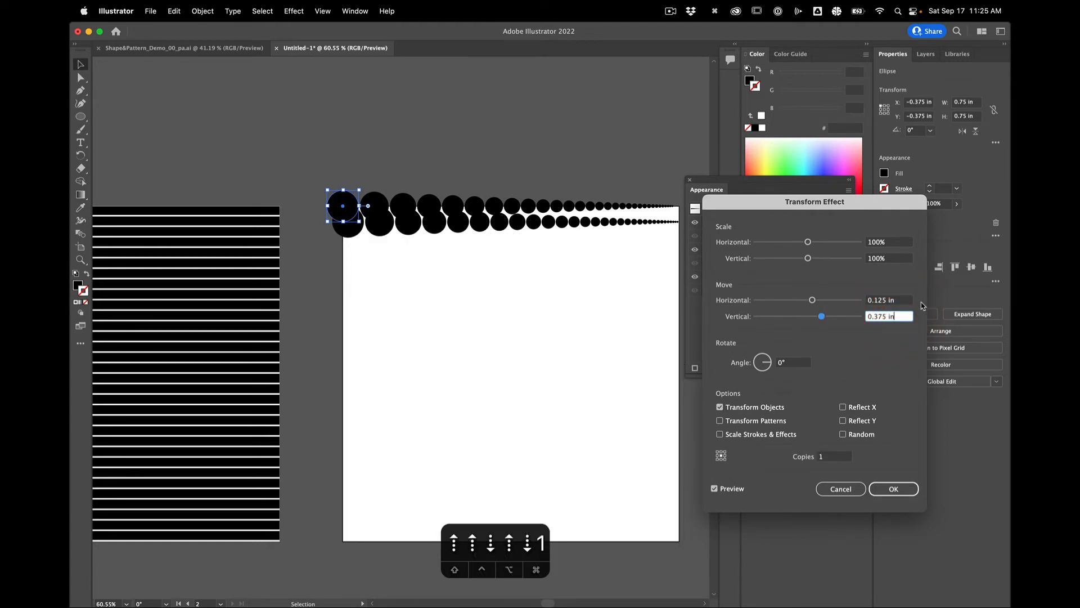
{"action": "left_click_drag", "start_coordinate": [904, 317], "coordinate": [842, 307]}
{"action": "key", "text": "Right"}
{"action": "key", "text": "Down"}
{"action": "key", "text": "Up"}
{"action": "key", "text": "Up"}
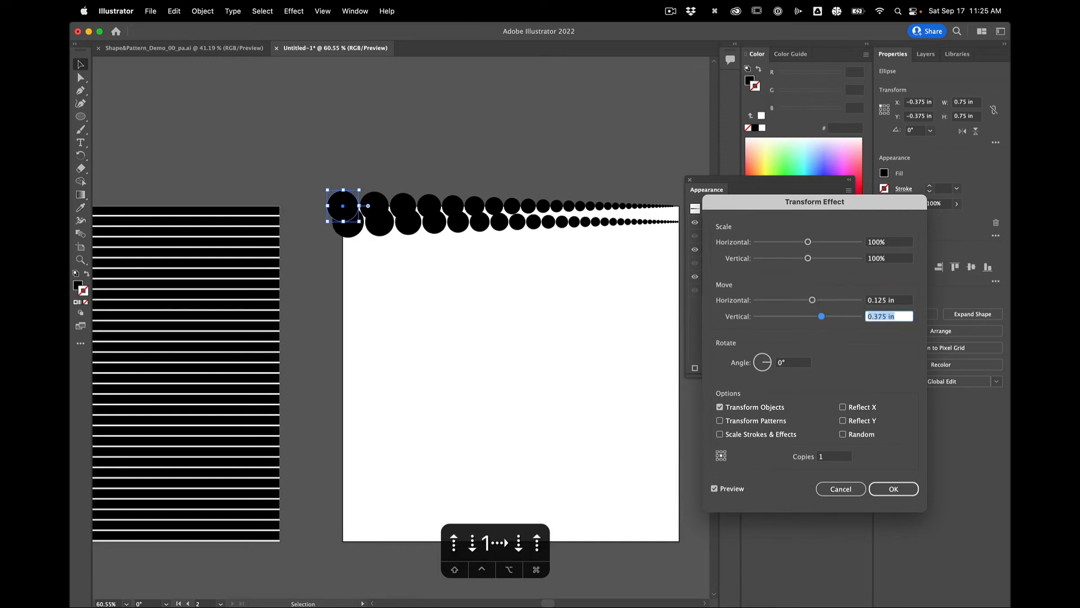
Set the horizontal move to 0.375 in so the second row's circles are offset between those of the first row.
{"action": "left_click", "coordinate": [899, 299]}
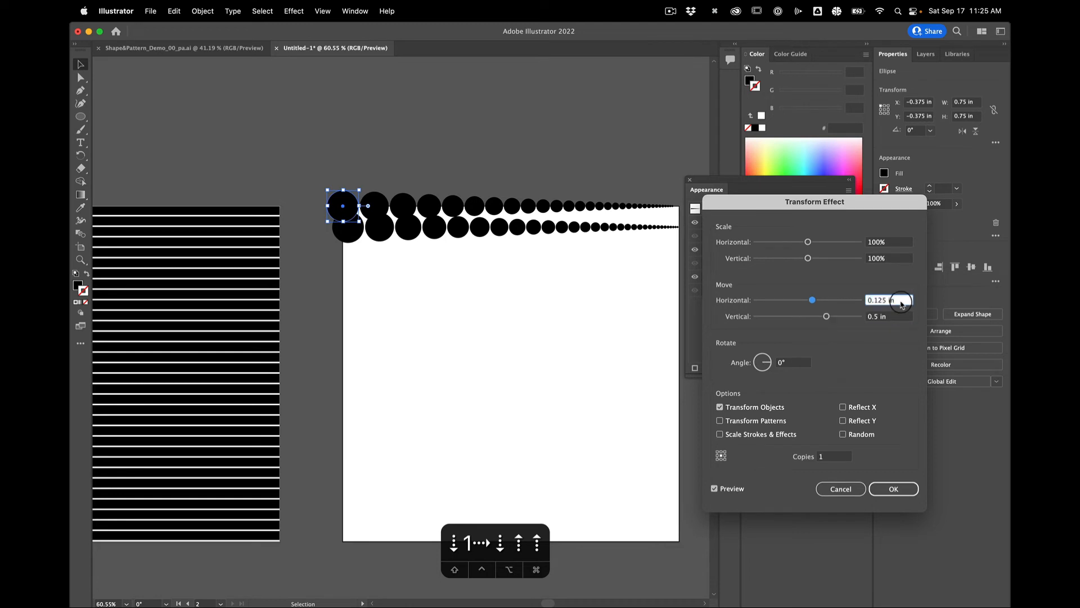
{"action": "key", "text": "Up"}
{"action": "key", "text": "Up"}
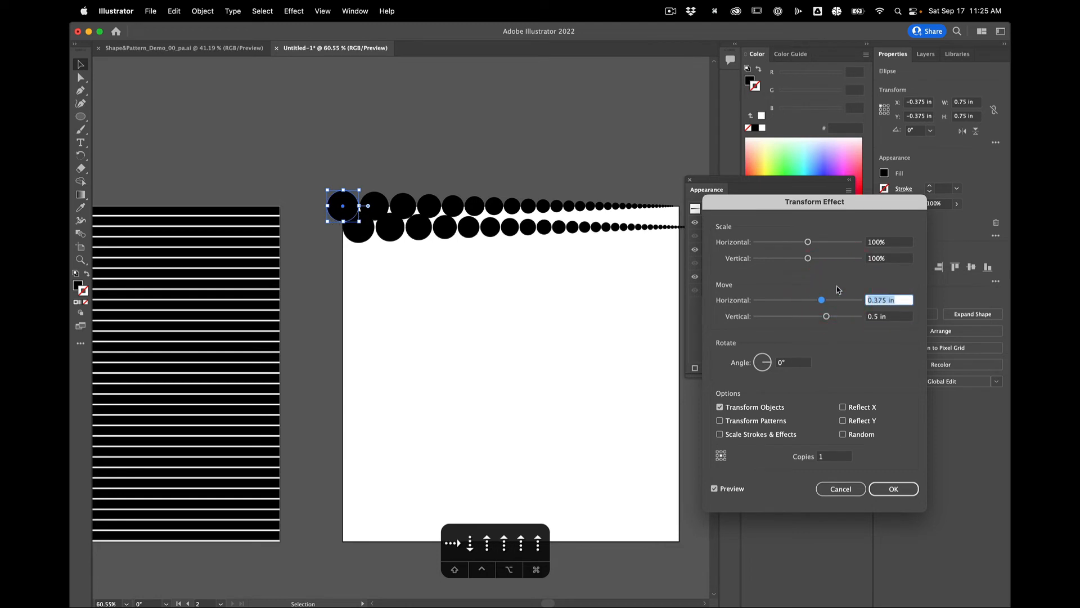
{"action": "key", "text": "Down"}
{"action": "key", "text": "Up"}
{"action": "key", "text": "Down"}
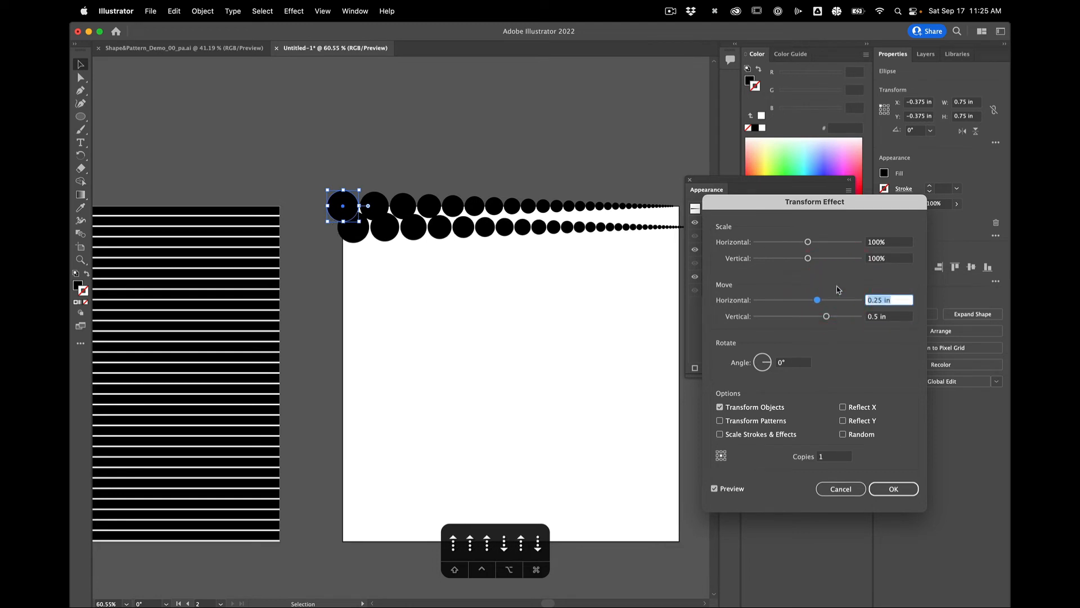
{"action": "key", "text": "Up"}
{"action": "key", "text": "Down"}
{"action": "key", "text": "Up"}
Set the second row's vertical move to 0.625 in and apply the Transform effect.
{"action": "key", "text": "Tab"}
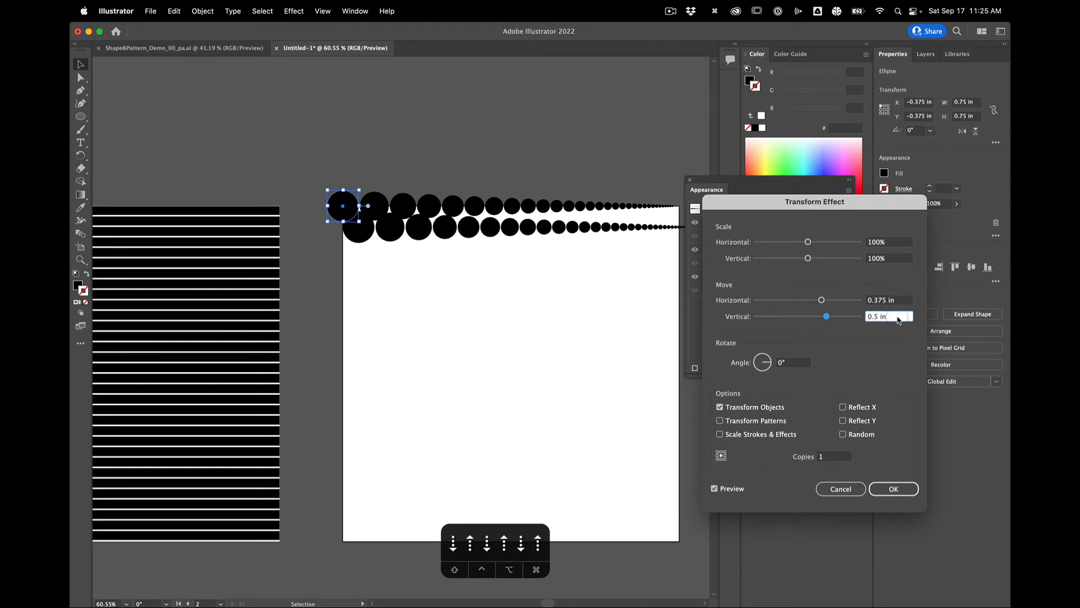
{"action": "key", "text": "Down"}
{"action": "key", "text": "Up"}
{"action": "key", "text": "Up"}
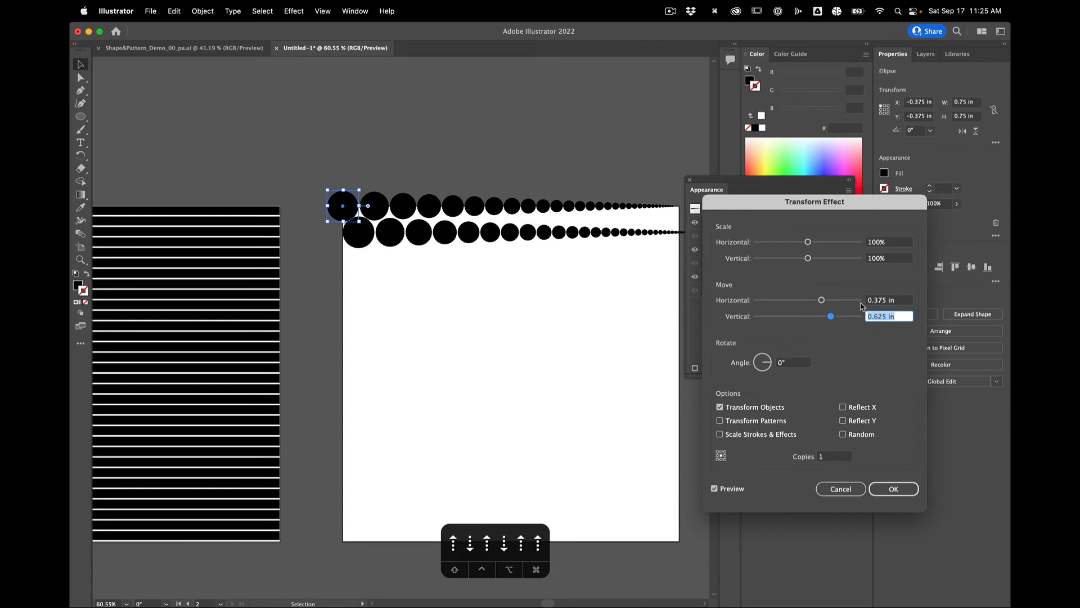
{"action": "left_click", "coordinate": [891, 489]}
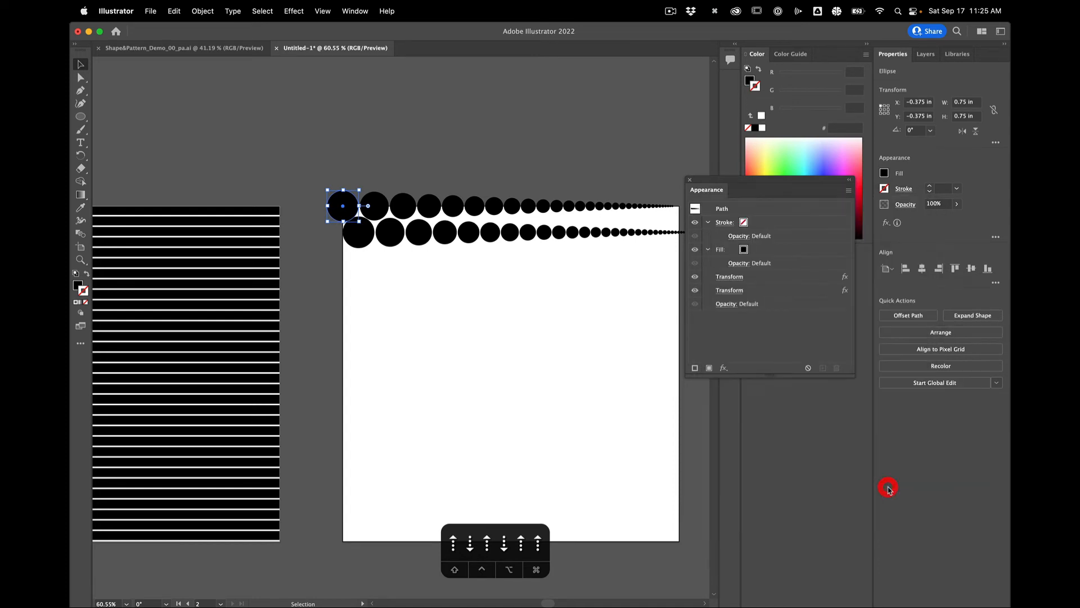
Add a third Transform effect after the second one to repeat the pair of rows, with 10 copies.
{"action": "left_click", "coordinate": [775, 303]}
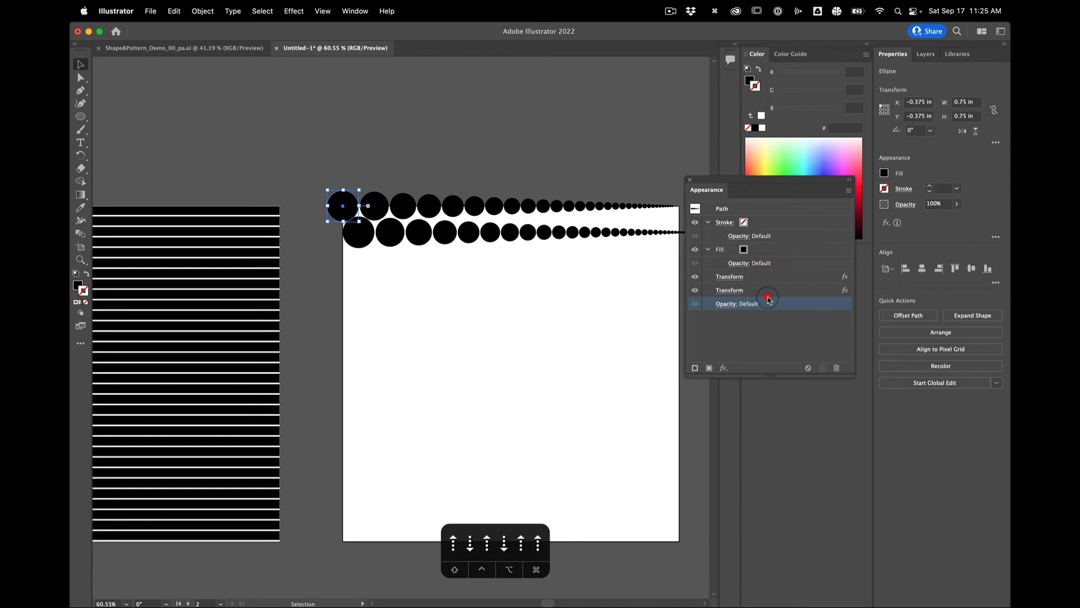
{"action": "left_click", "coordinate": [768, 290]}
{"action": "left_click", "coordinate": [724, 367]}
{"action": "mouse_move", "coordinate": [761, 360]}
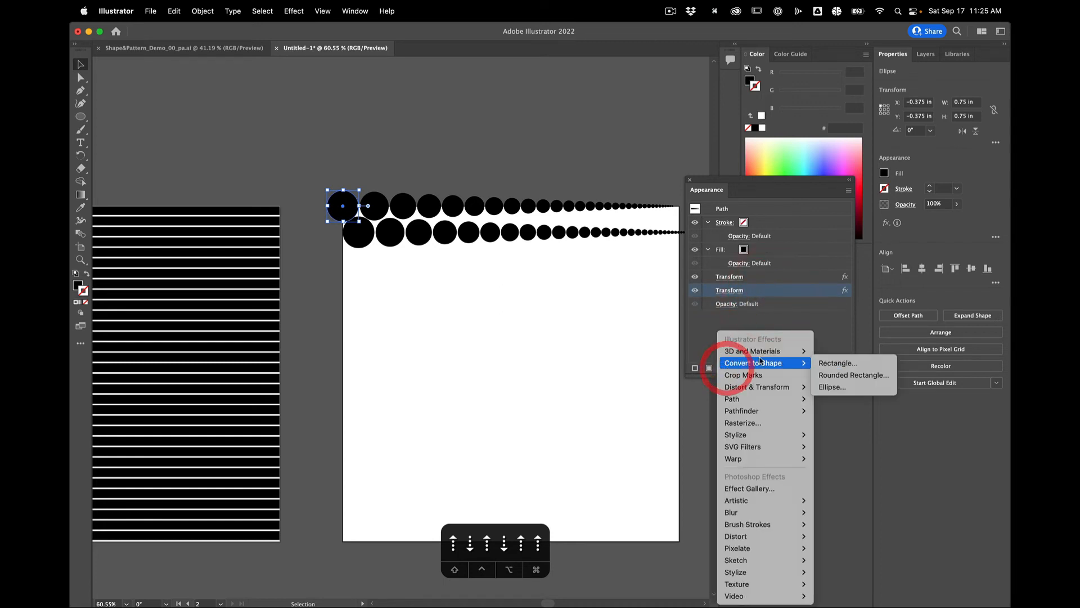
{"action": "mouse_move", "coordinate": [788, 387]}
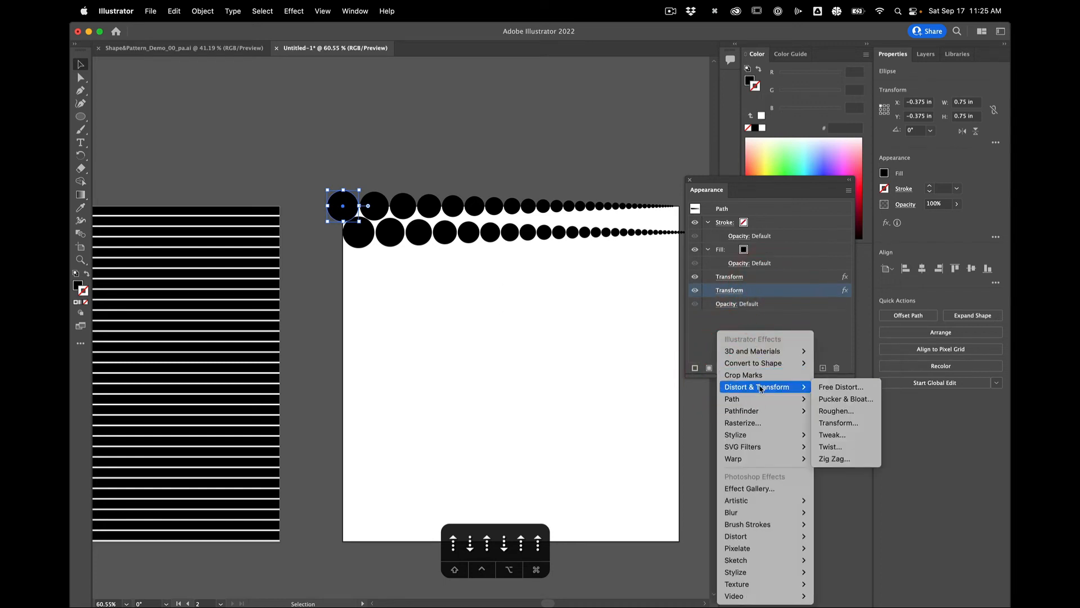
{"action": "left_click", "coordinate": [834, 426]}
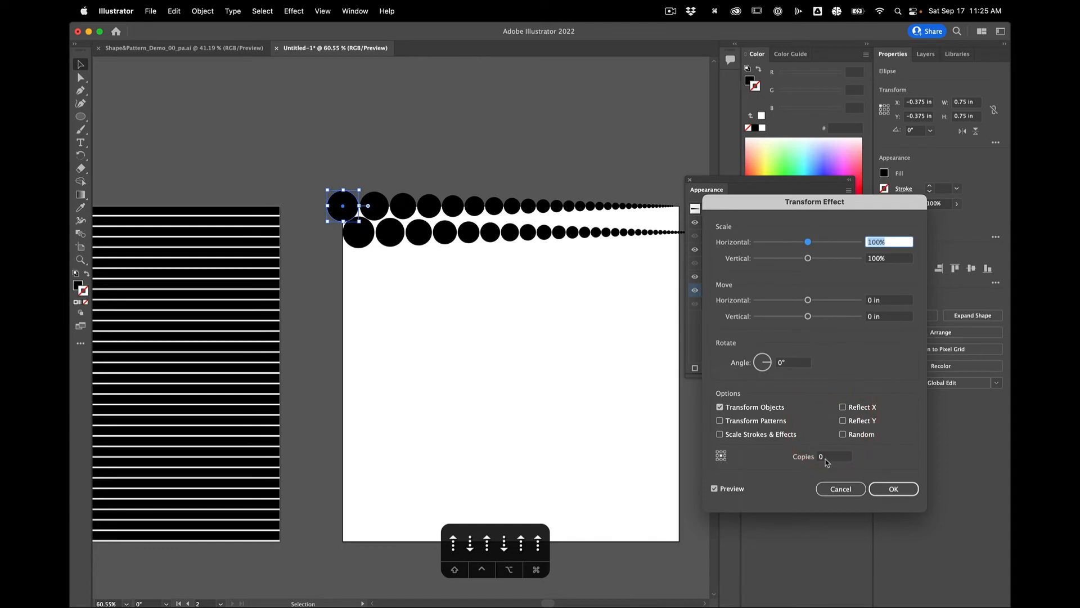
{"action": "left_click", "coordinate": [826, 459]}
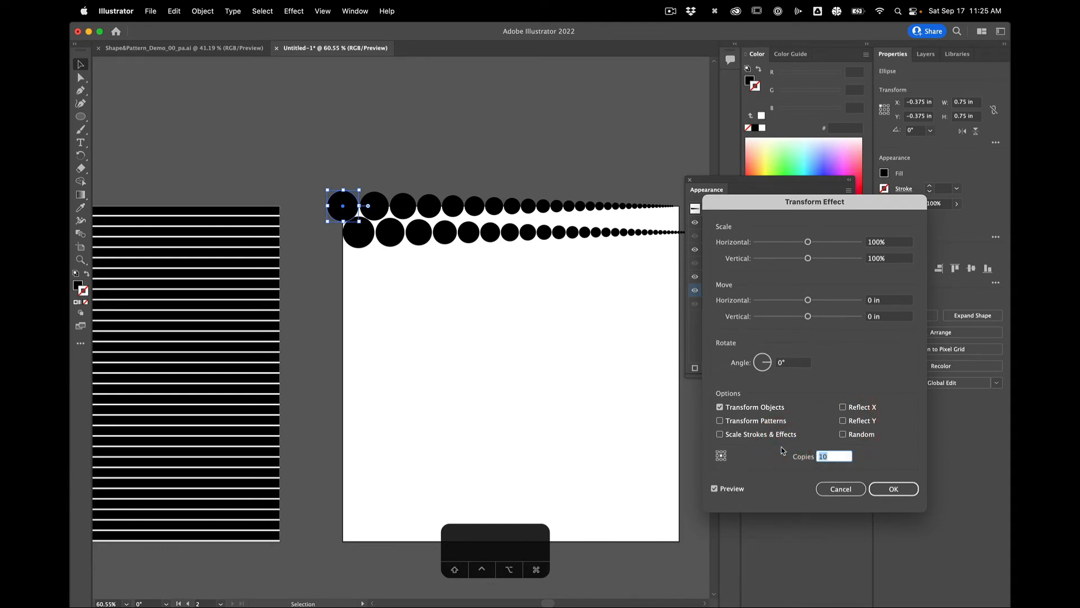
Set the third Transform effect's vertical move to 1.25 in, apply it, and deselect the staggered circle pattern.
{"action": "left_click", "coordinate": [897, 316]}
{"action": "key", "text": "Up"}
{"action": "key", "text": "Up"}
{"action": "key", "text": "Up"}
{"action": "key", "text": "Up"}
{"action": "key", "text": "Up"}
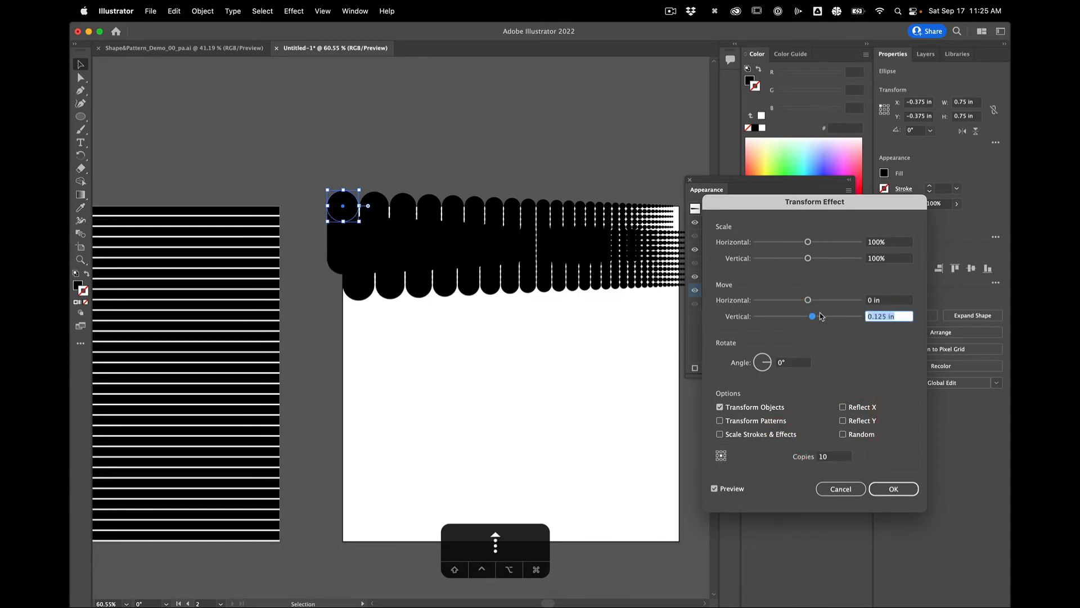
{"action": "key", "text": "Up"}
{"action": "key", "text": "Up"}
{"action": "key", "text": "Up"}
{"action": "key", "text": "Up"}
{"action": "key", "text": "Up"}
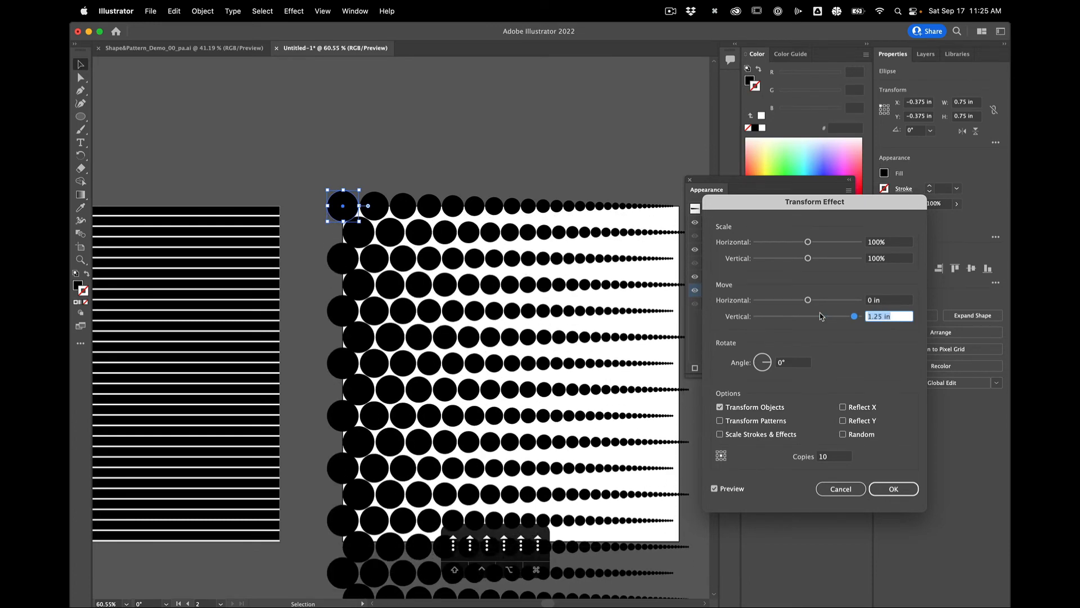
{"action": "key", "text": "Up"}
{"action": "key", "text": "Down"}
{"action": "left_click", "coordinate": [894, 488]}
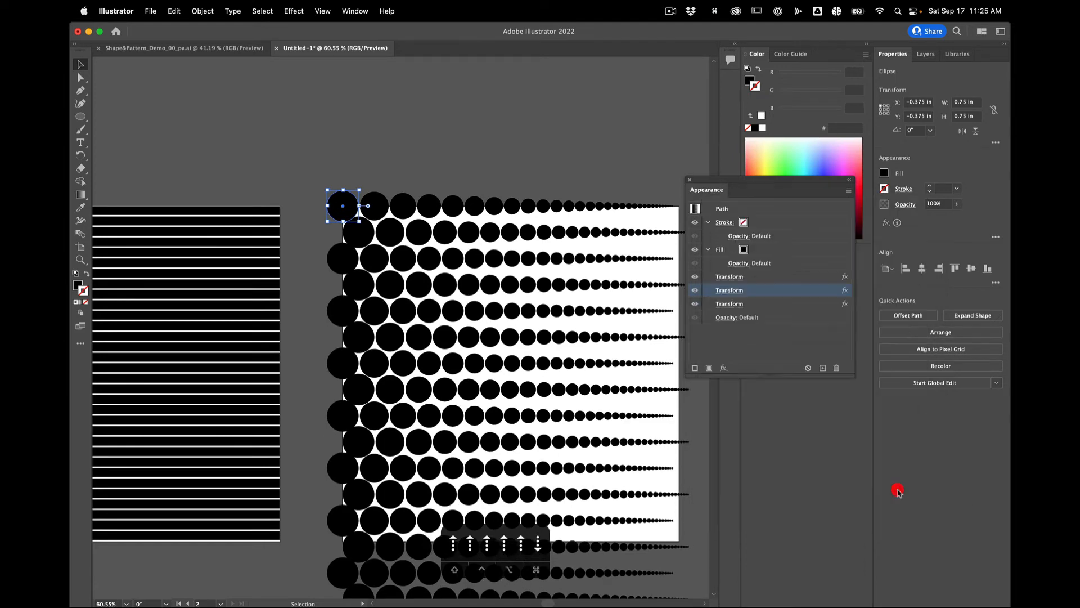
{"action": "left_click", "coordinate": [565, 121]}
{"action": "scroll", "coordinate": [565, 121], "scroll_direction": "down", "scroll_amount": 2}
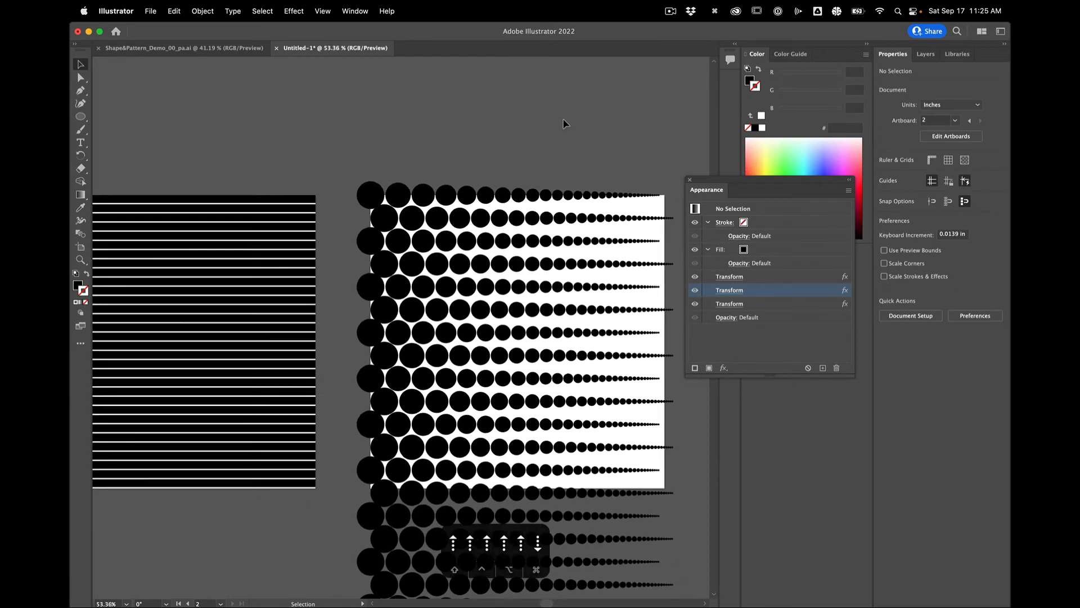
{"action": "scroll", "coordinate": [565, 122], "scroll_direction": "down", "scroll_amount": 2}
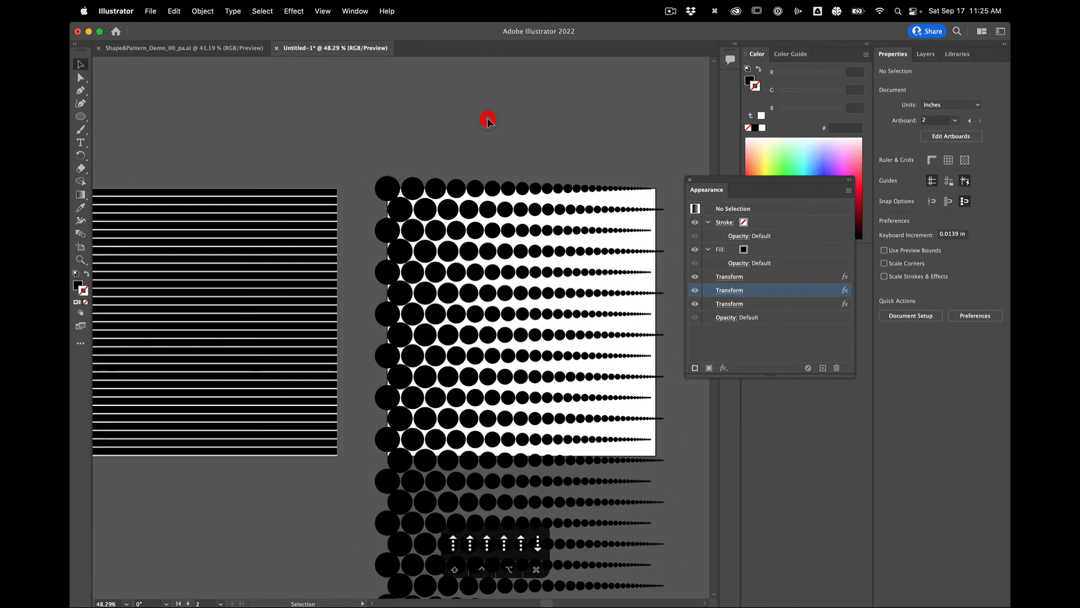
Save the pattern document as Patterns.ai in the 3D folder, keeping the default Illustrator options.
{"action": "key", "text": "super+shift+s"}
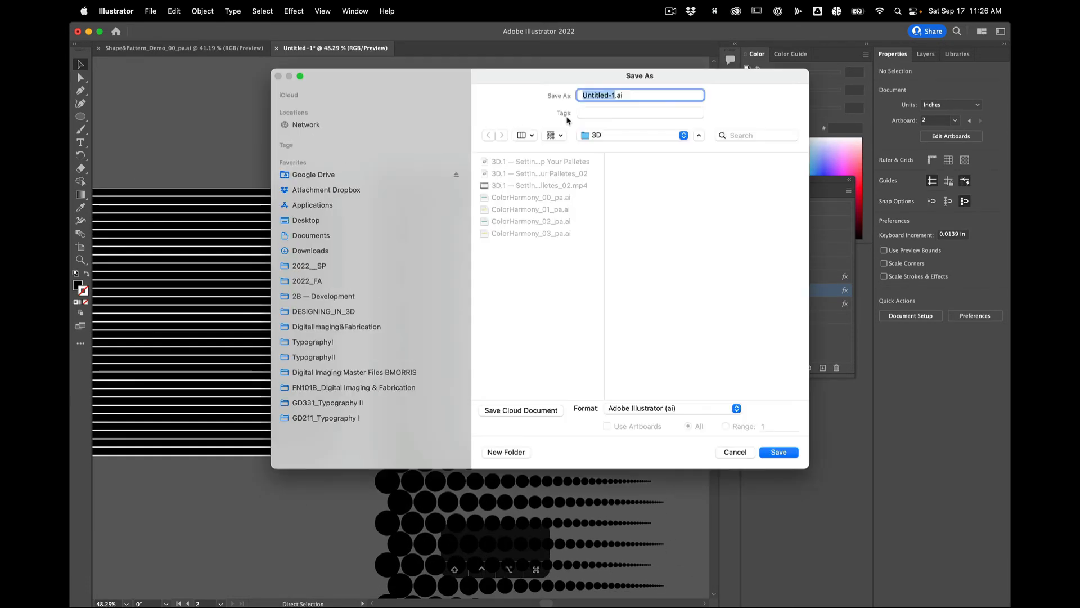
{"action": "type", "text": "Patte"}
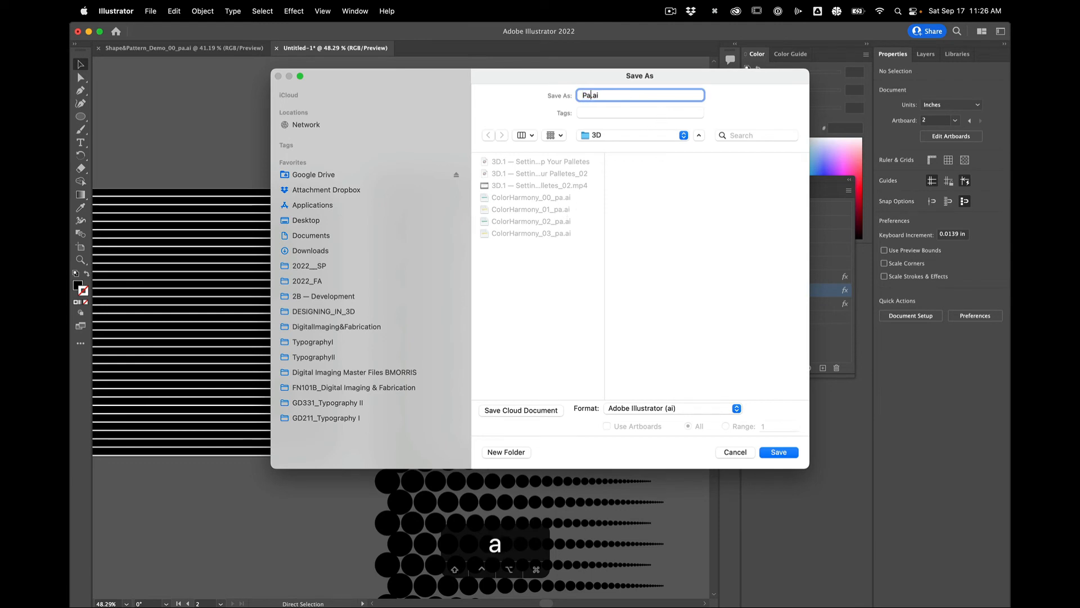
{"action": "type", "text": "r"}
{"action": "key", "text": "BackSpace"}
{"action": "type", "text": "tter"}
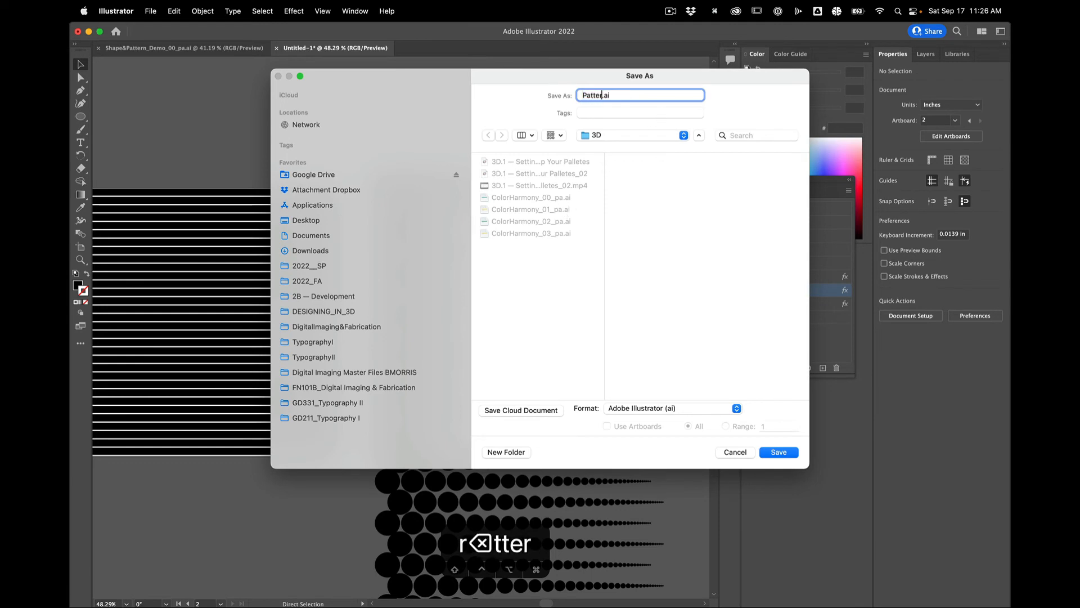
{"action": "type", "text": "ns"}
{"action": "key", "text": "Return"}
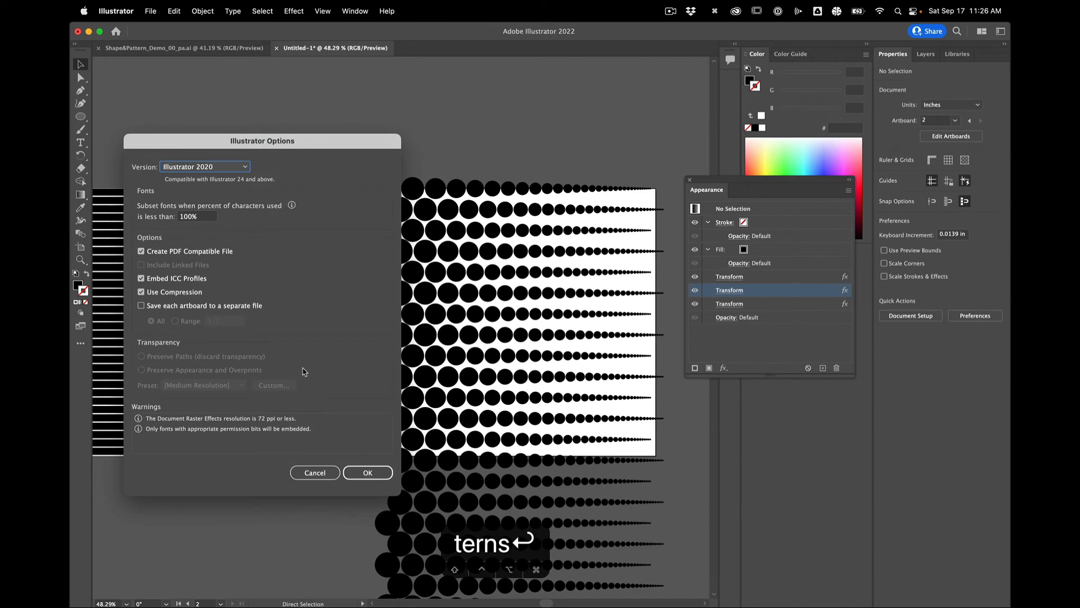
{"action": "left_click", "coordinate": [368, 472]}
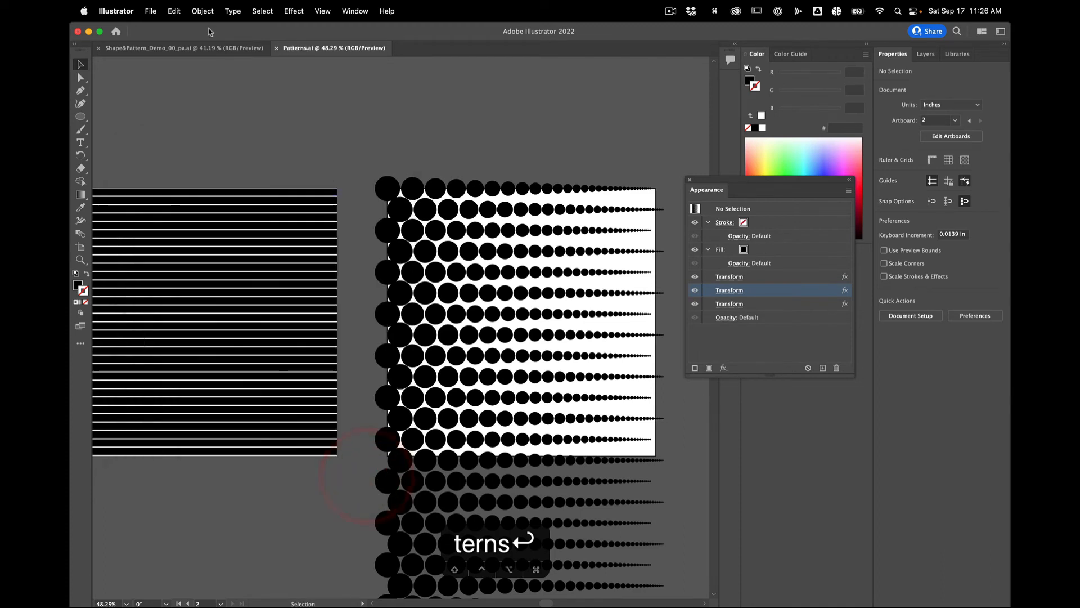
In Shape&Pattern_Demo_00_pa.ai, place page 1 of Patterns.ai, the black stripes, as a linked file with import options shown.
{"action": "left_click", "coordinate": [206, 50]}
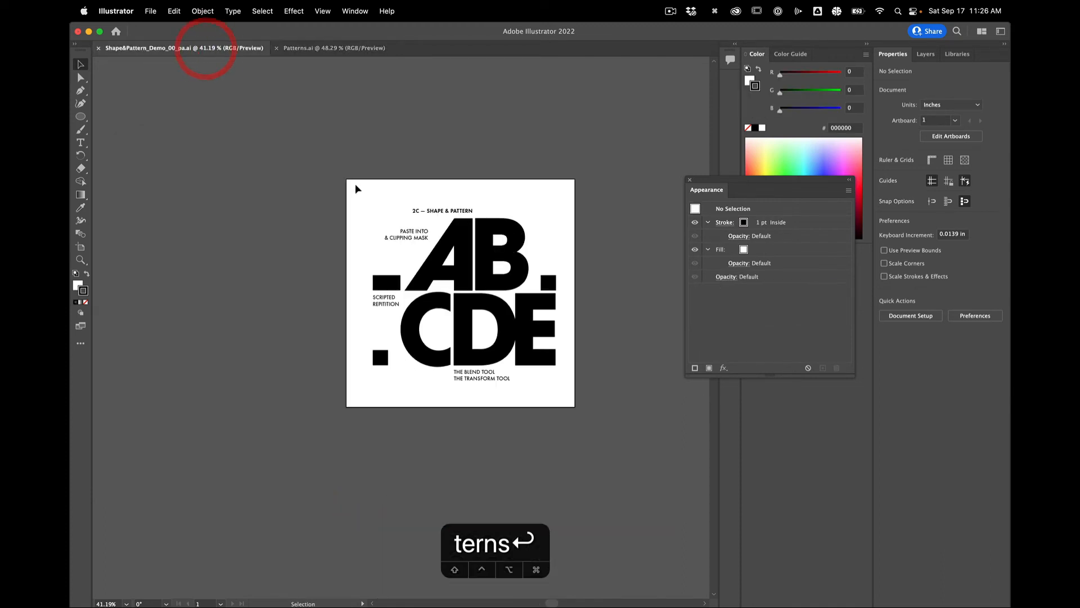
{"action": "left_click", "coordinate": [502, 290]}
{"action": "scroll", "coordinate": [375, 450], "scroll_direction": "right", "scroll_amount": 2}
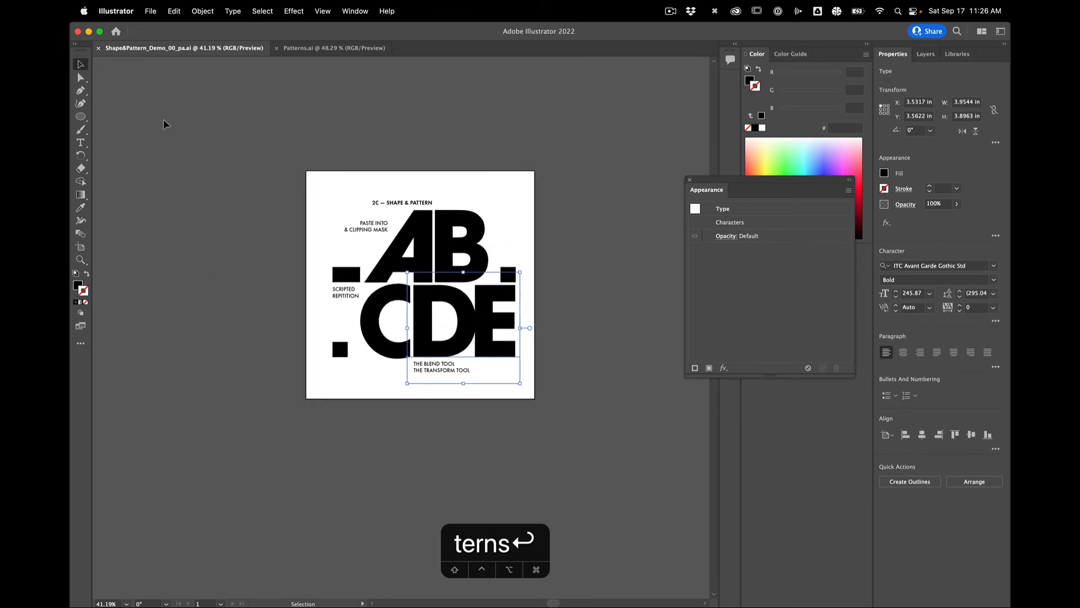
{"action": "left_click", "coordinate": [159, 8]}
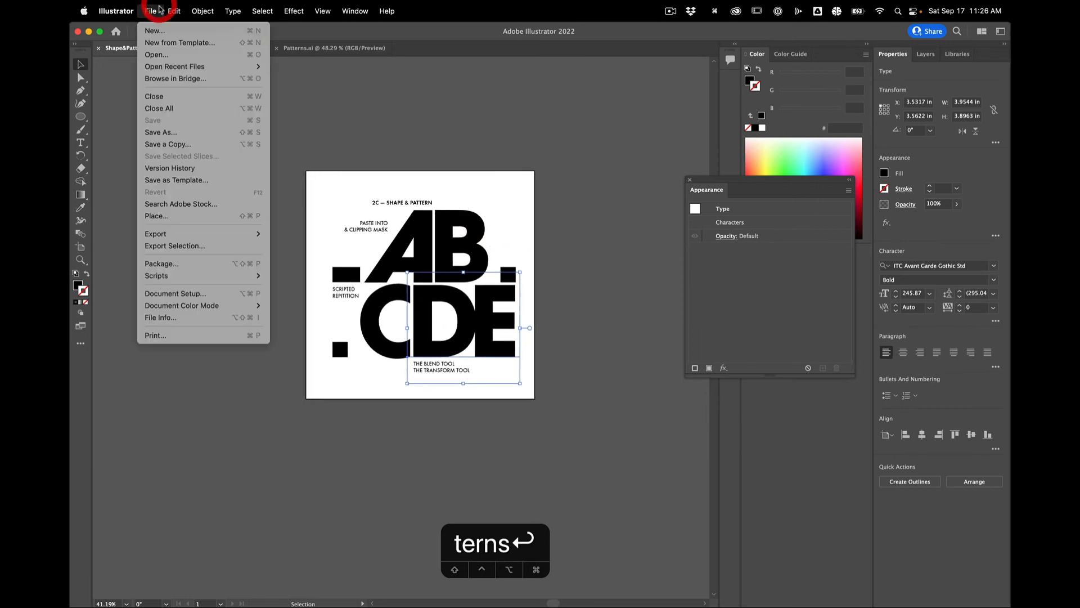
{"action": "left_click", "coordinate": [165, 221]}
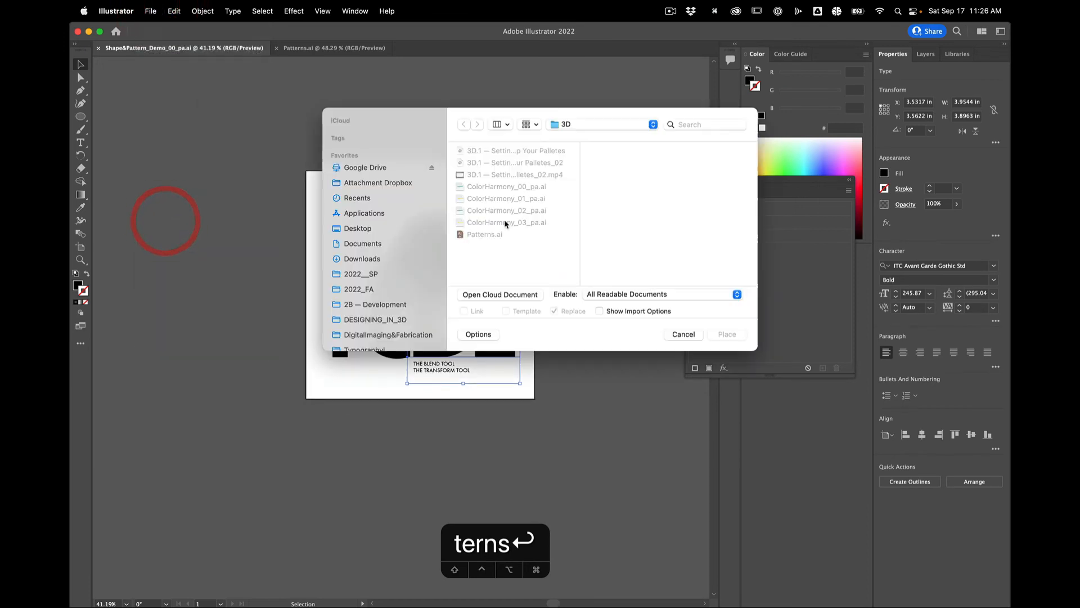
{"action": "left_click", "coordinate": [466, 235]}
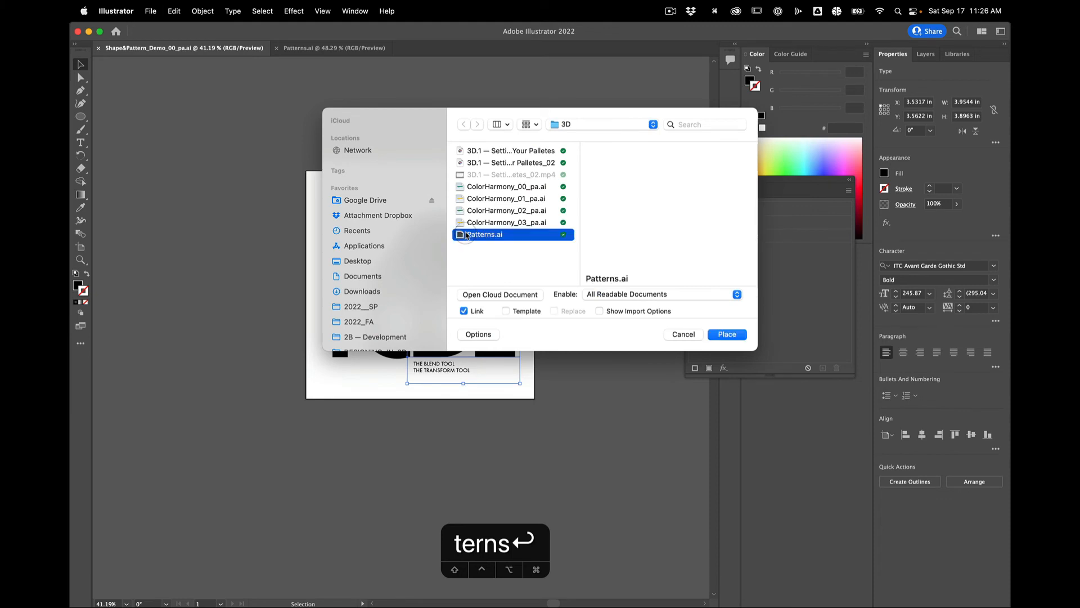
{"action": "left_click", "coordinate": [599, 311]}
{"action": "left_click", "coordinate": [726, 335]}
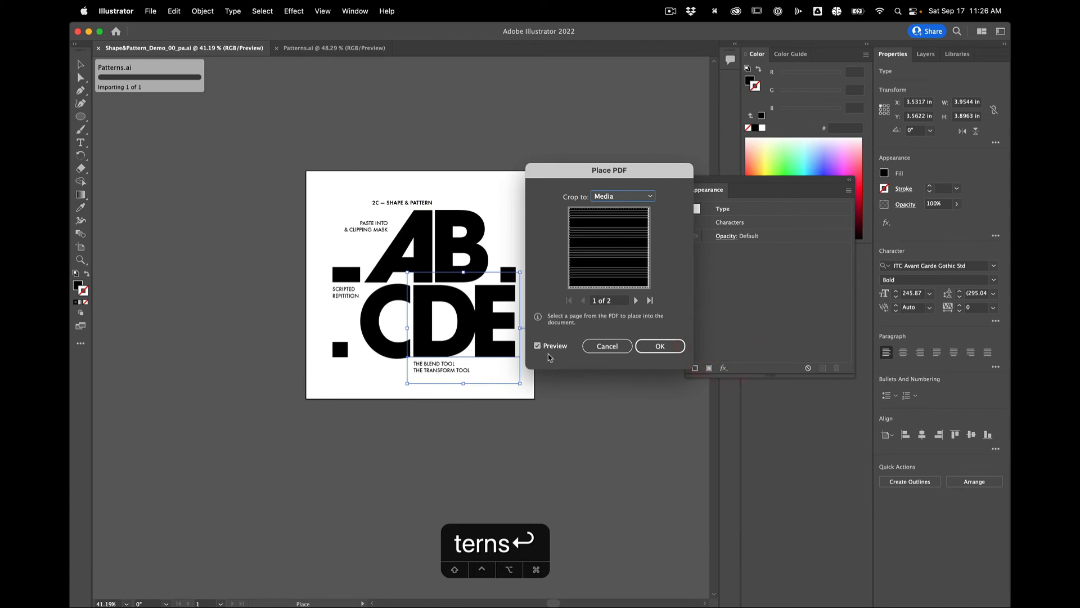
{"action": "left_click", "coordinate": [660, 346]}
{"action": "left_click", "coordinate": [245, 383]}
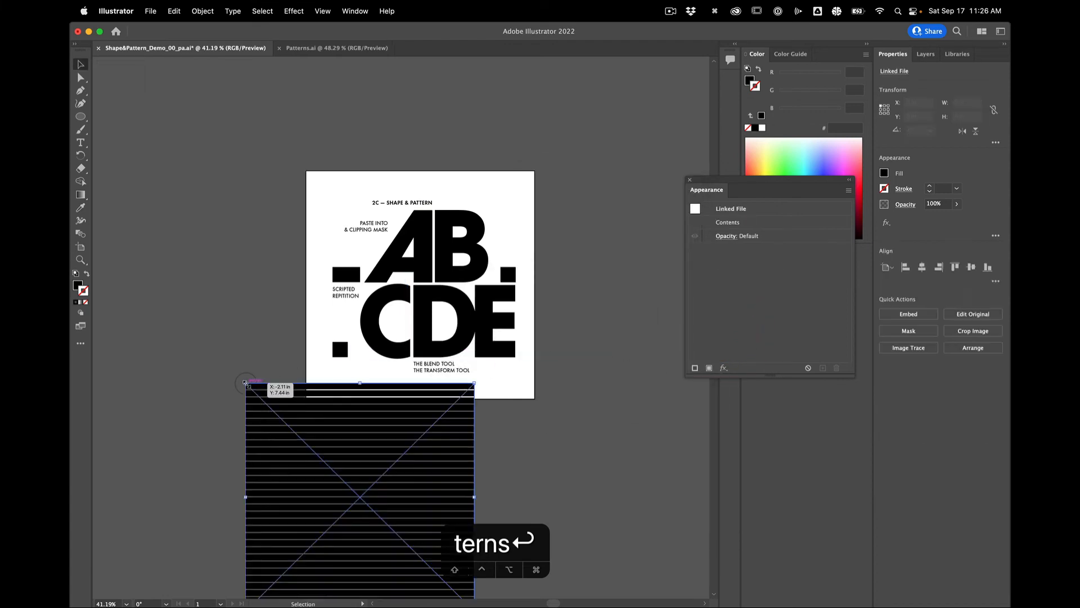
Scale down the placed stripes and rotate them to about 322° over the letter B, behind the lettering.
{"action": "left_click_drag", "start_coordinate": [295, 433], "coordinate": [335, 247]}
{"action": "scroll", "coordinate": [335, 248], "scroll_direction": "up", "scroll_amount": 3}
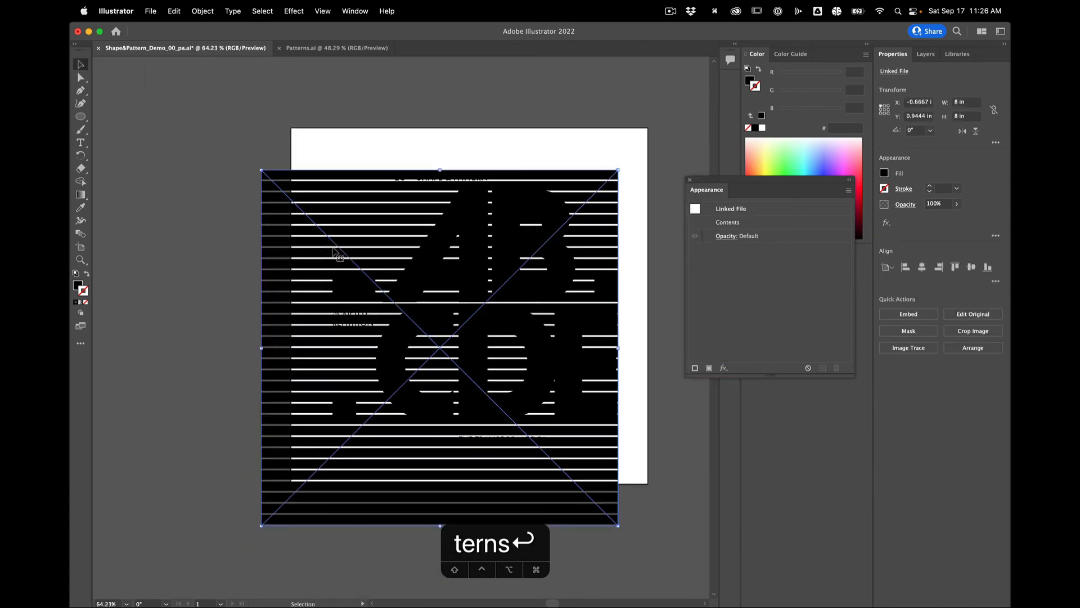
{"action": "scroll", "coordinate": [333, 251], "scroll_direction": "right", "scroll_amount": 3}
{"action": "scroll", "coordinate": [333, 250], "scroll_direction": "down", "scroll_amount": 1}
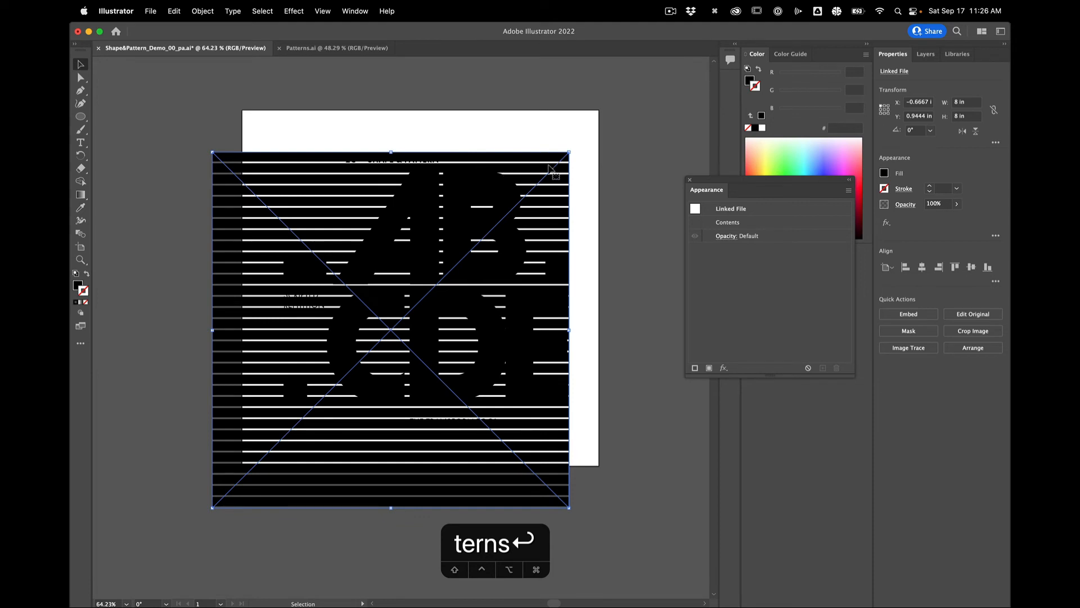
{"action": "left_click_drag", "start_coordinate": [548, 176], "coordinate": [655, 187]}
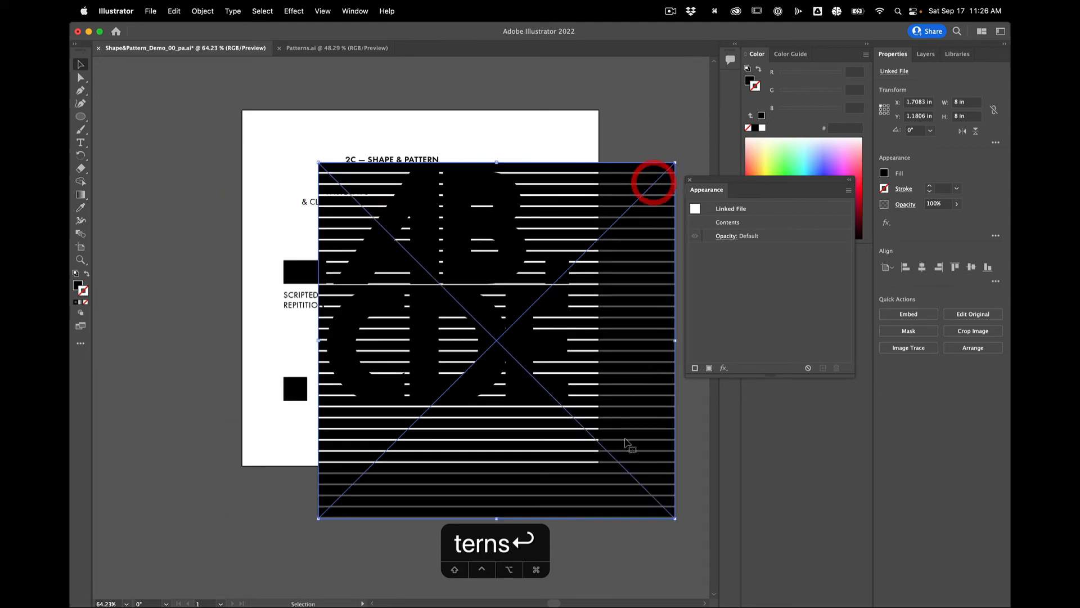
{"action": "left_click_drag", "start_coordinate": [673, 517], "coordinate": [648, 270]}
{"action": "left_click_drag", "start_coordinate": [550, 246], "coordinate": [584, 216]}
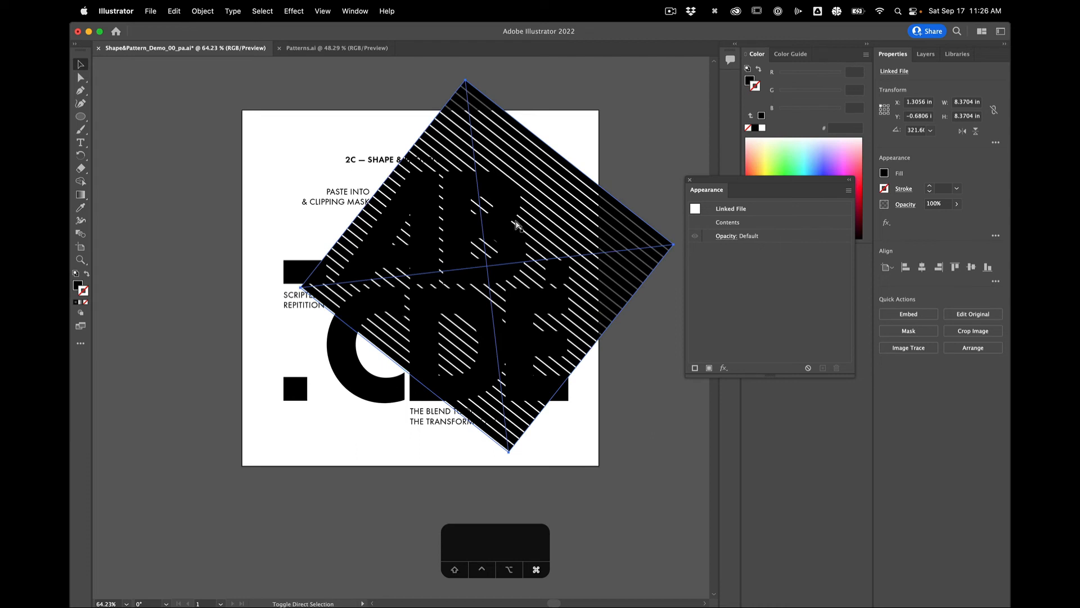
{"action": "left_click", "coordinate": [634, 104]}
Make a clipping mask from the letter B and the rotated stripes, then deselect.
{"action": "left_click", "coordinate": [507, 200]}
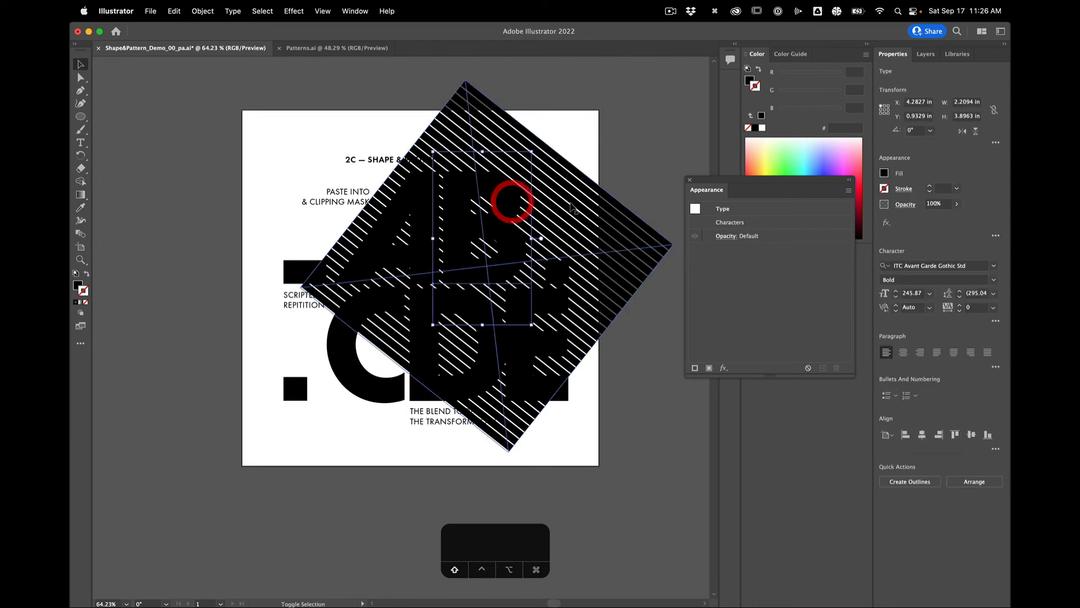
{"action": "left_click", "coordinate": [570, 202], "text": "shift"}
{"action": "left_click", "coordinate": [201, 9]}
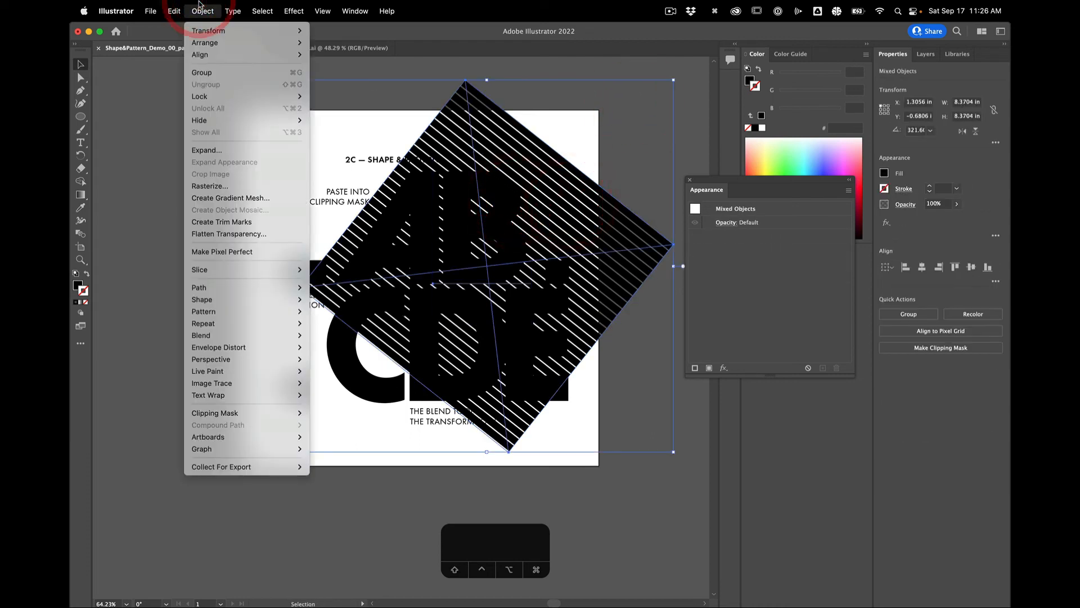
{"action": "mouse_move", "coordinate": [177, 6]}
{"action": "mouse_move", "coordinate": [214, 5]}
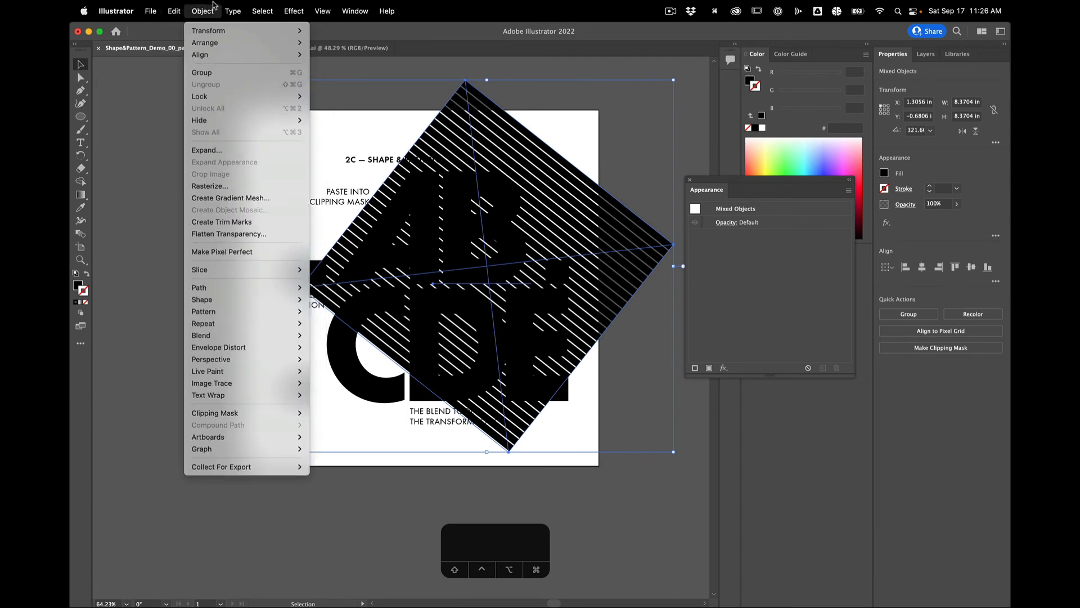
{"action": "mouse_move", "coordinate": [248, 413]}
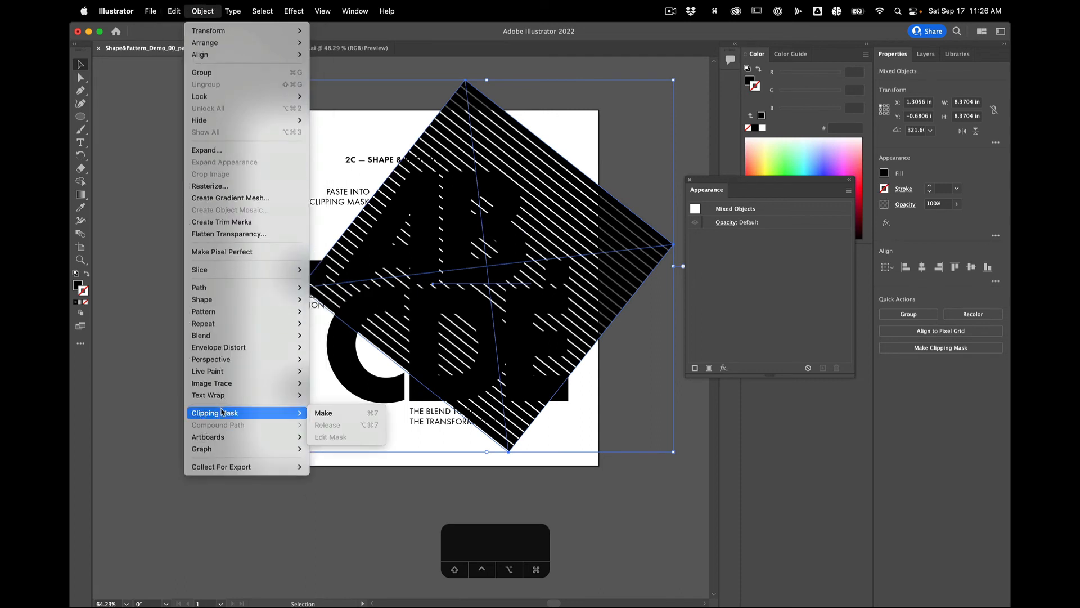
{"action": "left_click", "coordinate": [326, 413]}
{"action": "left_click", "coordinate": [341, 489]}
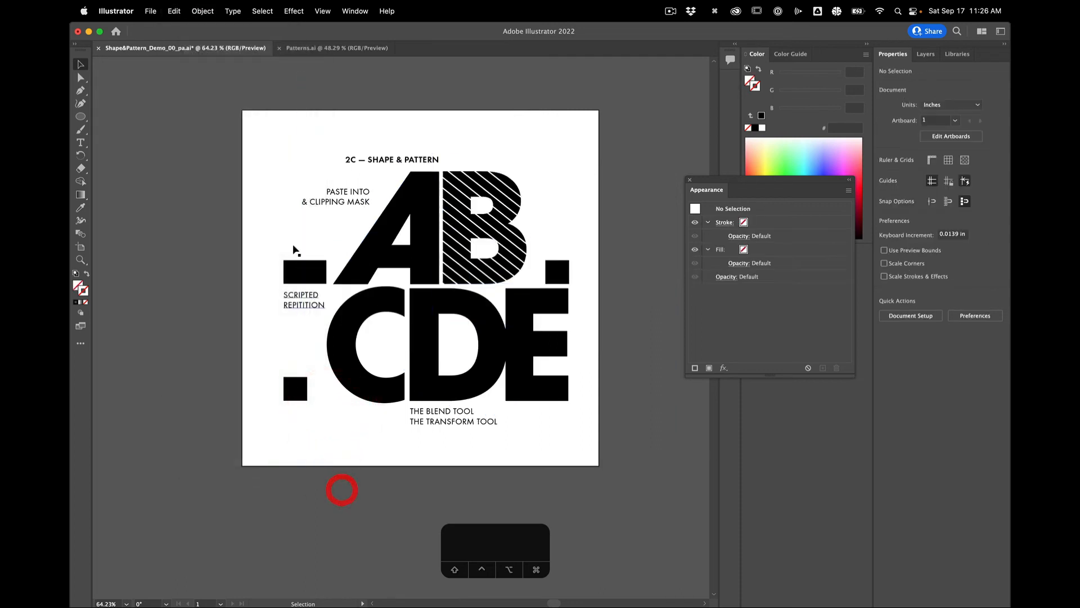
Place page 2 of Patterns.ai, the shrinking circles pattern, as a linked file near the artboard's lower edge.
{"action": "left_click", "coordinate": [151, 10]}
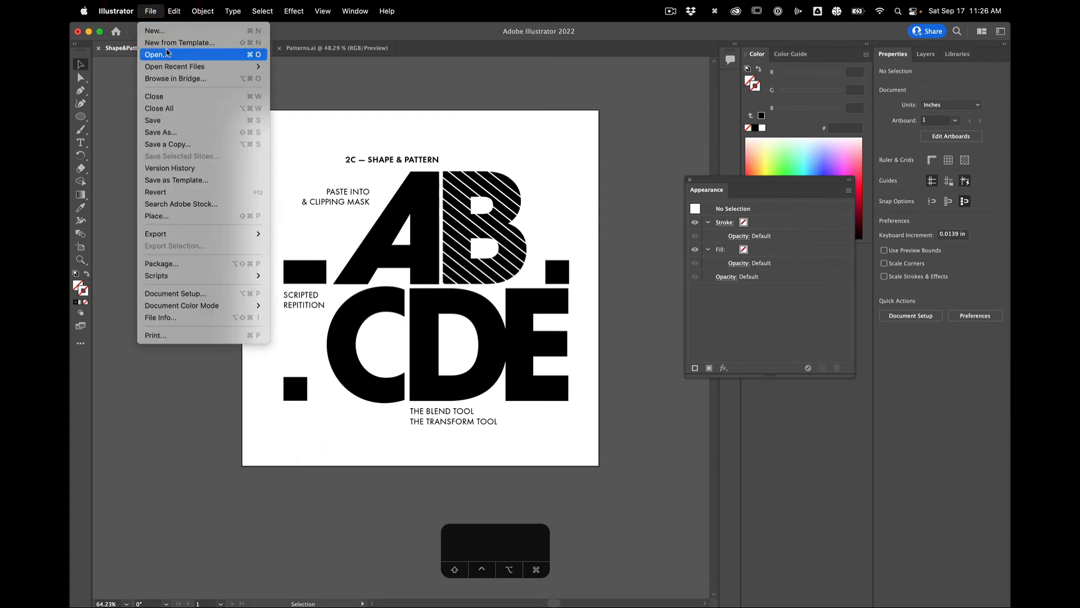
{"action": "left_click", "coordinate": [176, 218]}
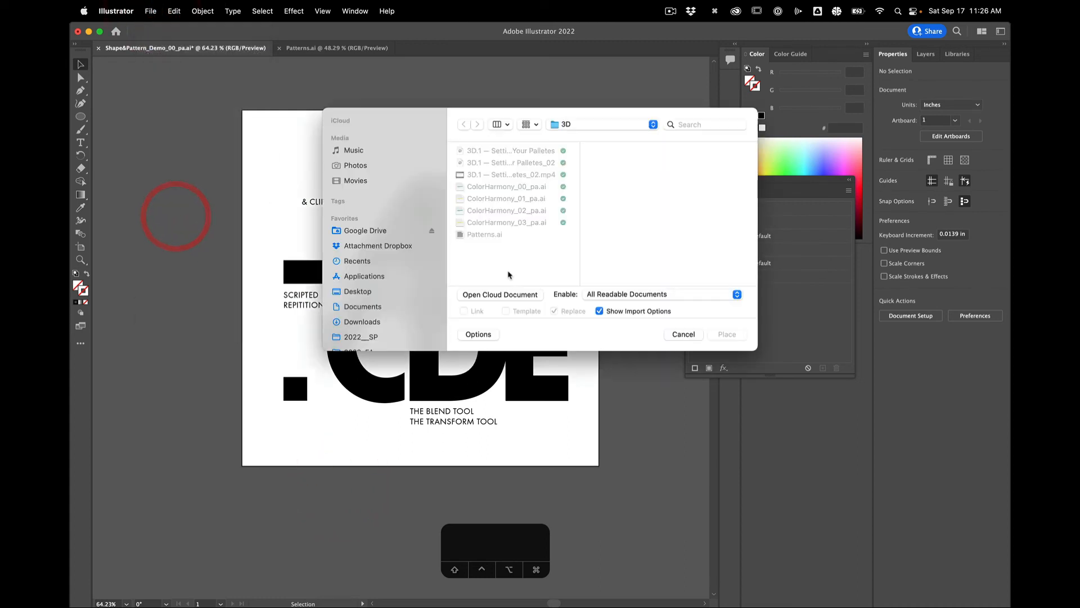
{"action": "left_click", "coordinate": [481, 235]}
{"action": "left_click", "coordinate": [728, 334]}
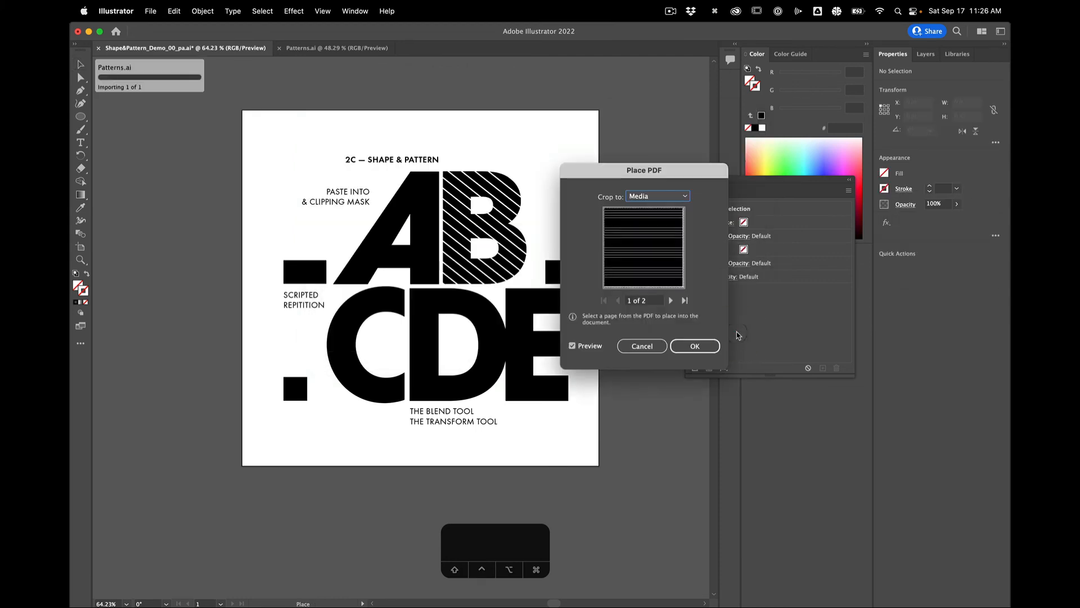
{"action": "left_click", "coordinate": [671, 301]}
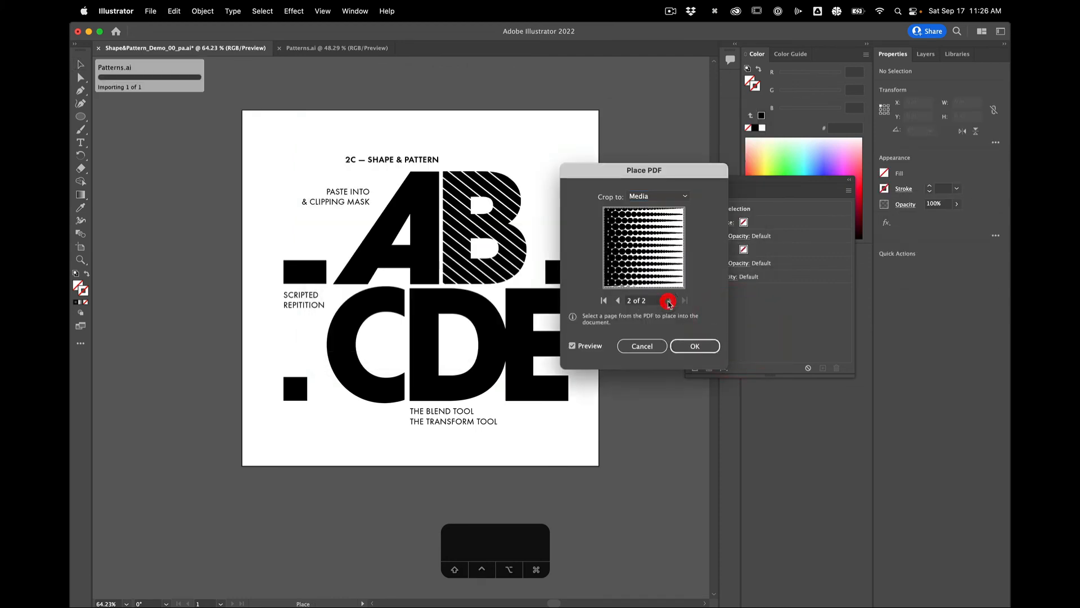
{"action": "left_click", "coordinate": [693, 345]}
{"action": "left_click", "coordinate": [218, 448]}
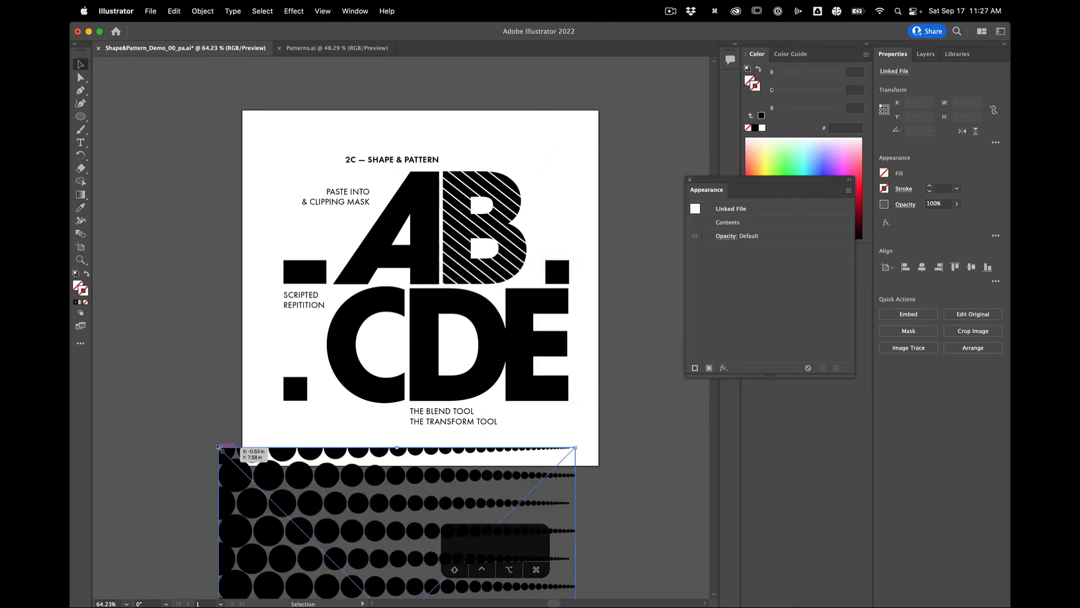
Move the circle pattern over the letters DE, scale it to about 3.81 in square, and rotate it to about 318°.
{"action": "scroll", "coordinate": [268, 509], "scroll_direction": "down", "scroll_amount": 3}
{"action": "left_click_drag", "start_coordinate": [377, 495], "coordinate": [560, 326]}
{"action": "scroll", "coordinate": [560, 326], "scroll_direction": "right", "scroll_amount": 5}
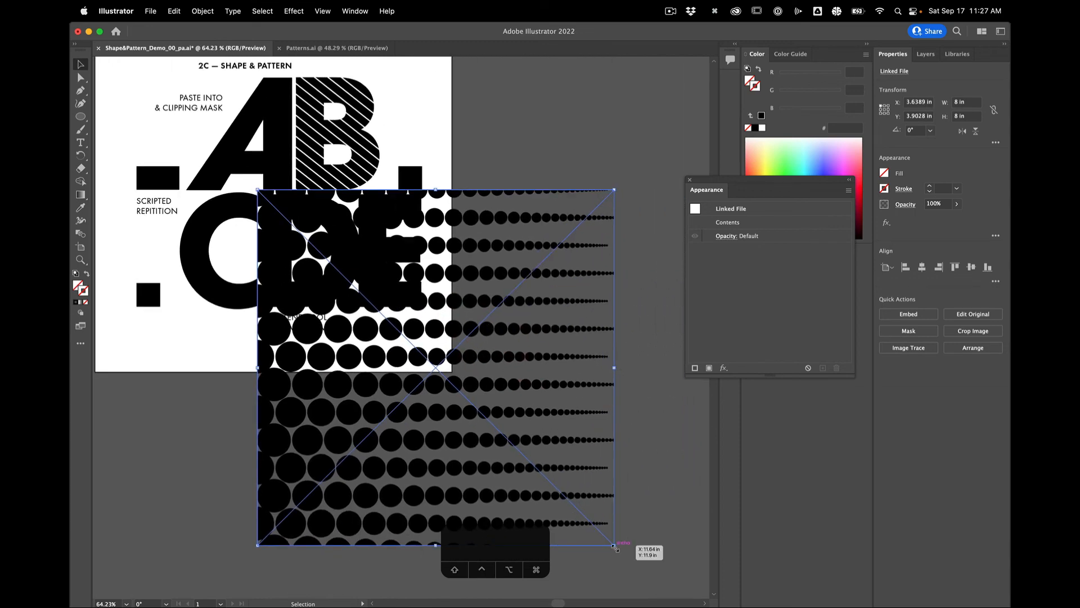
{"action": "left_click_drag", "start_coordinate": [613, 545], "coordinate": [424, 363]}
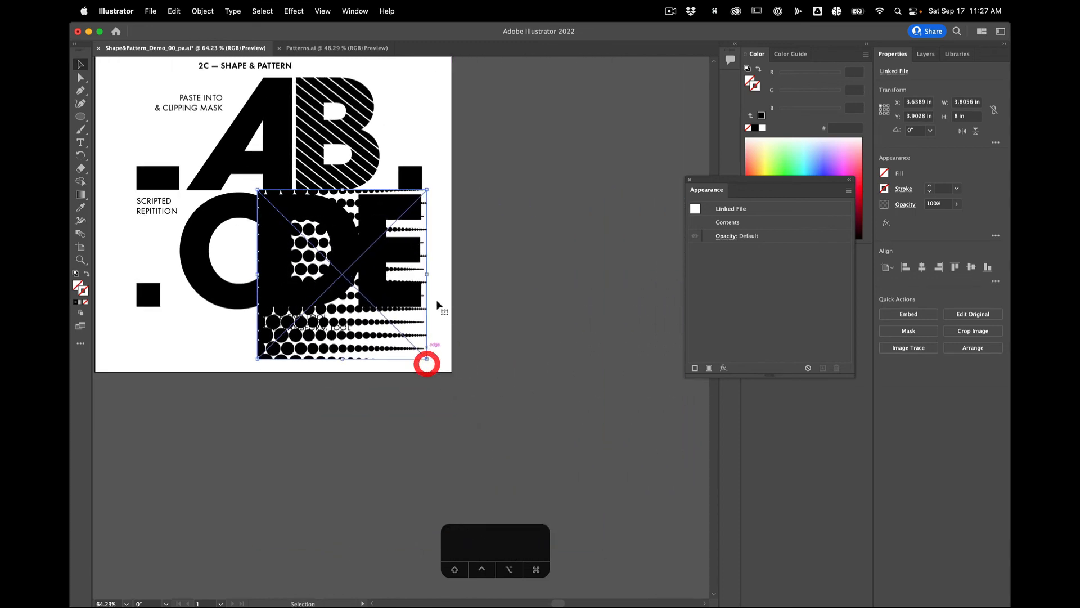
{"action": "left_click_drag", "start_coordinate": [429, 184], "coordinate": [502, 260]}
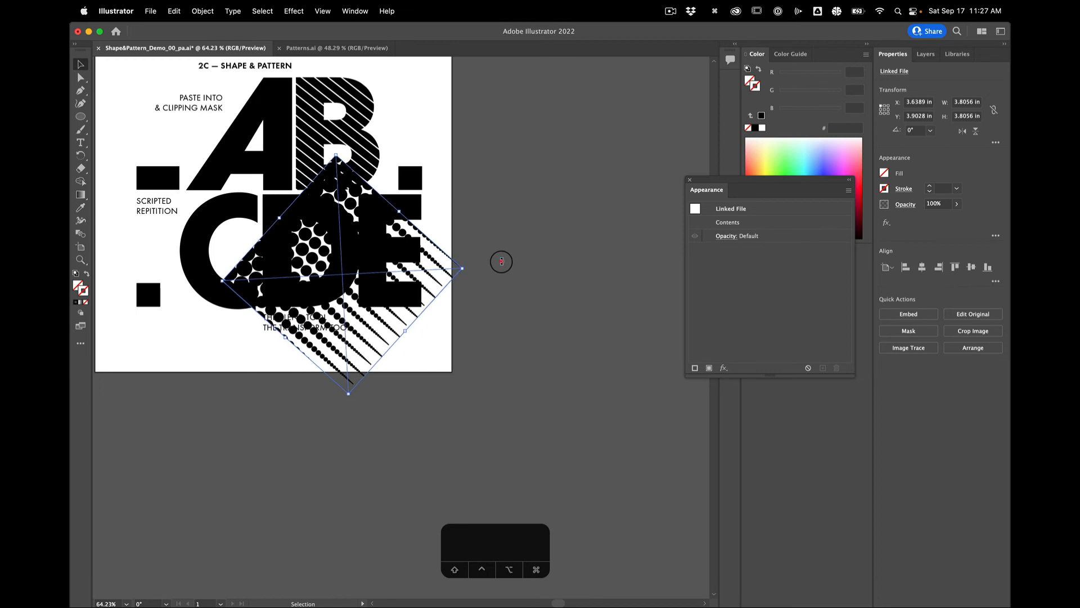
Enlarge the rotated circle pattern to about 6.24 in overall so it covers the letters DE, and send it to the back.
{"action": "left_click_drag", "start_coordinate": [324, 324], "coordinate": [347, 311]}
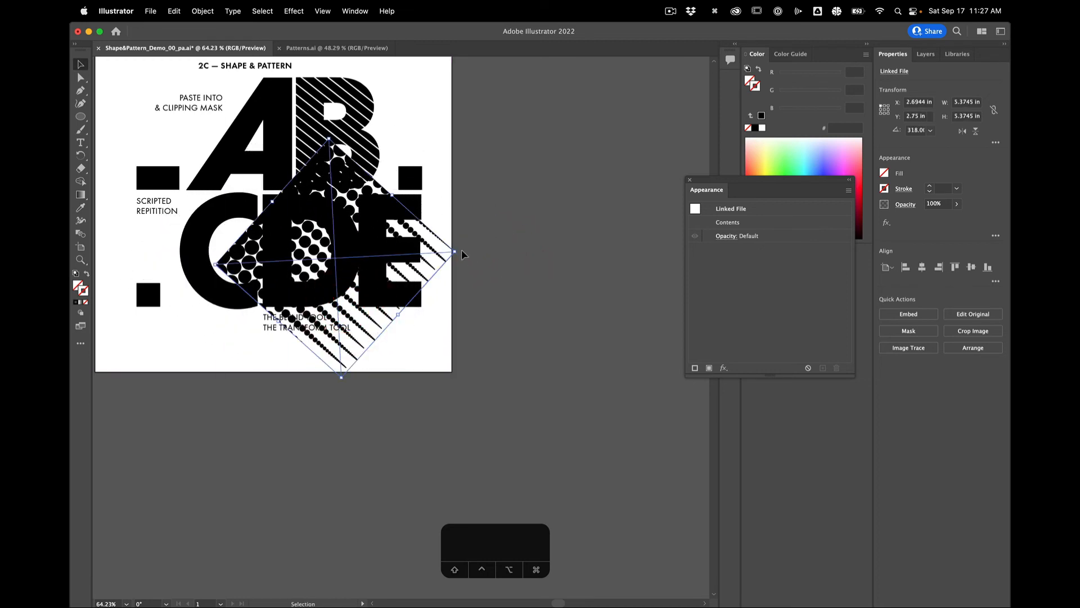
{"action": "left_click_drag", "start_coordinate": [454, 252], "coordinate": [485, 237]}
{"action": "mouse_move", "coordinate": [350, 338]}
{"action": "left_mouse_down"}
{"action": "mouse_move", "coordinate": [364, 337]}
{"action": "mouse_move", "coordinate": [347, 333]}
{"action": "left_mouse_up"}
{"action": "key", "text": "shift+super+bracketleft"}
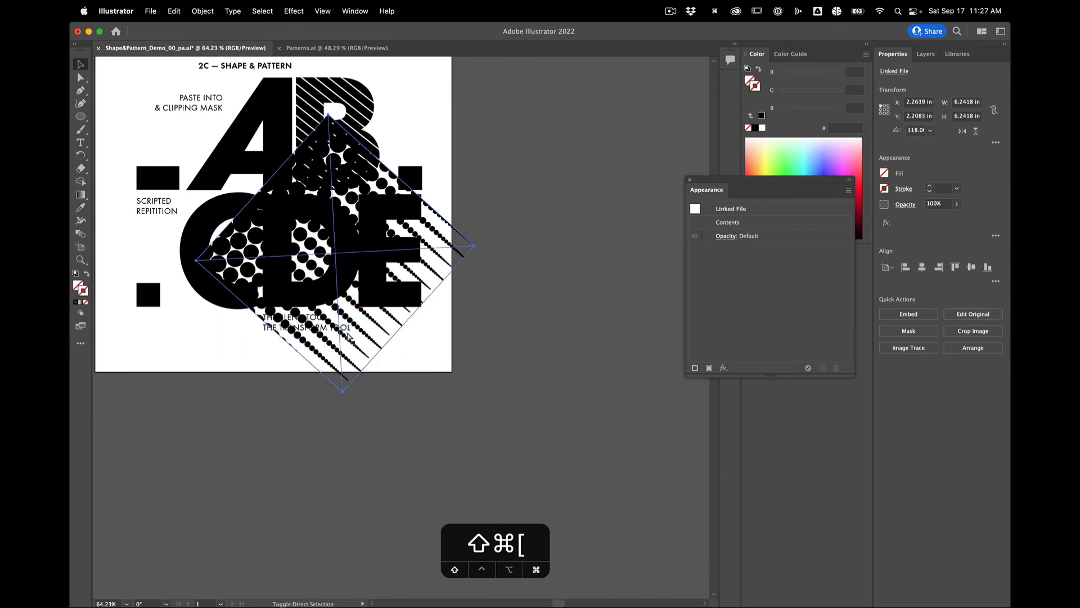
Make a clipping mask from the DE text and the circle pattern, then deselect.
{"action": "left_click", "coordinate": [292, 421]}
{"action": "left_click", "coordinate": [311, 283]}
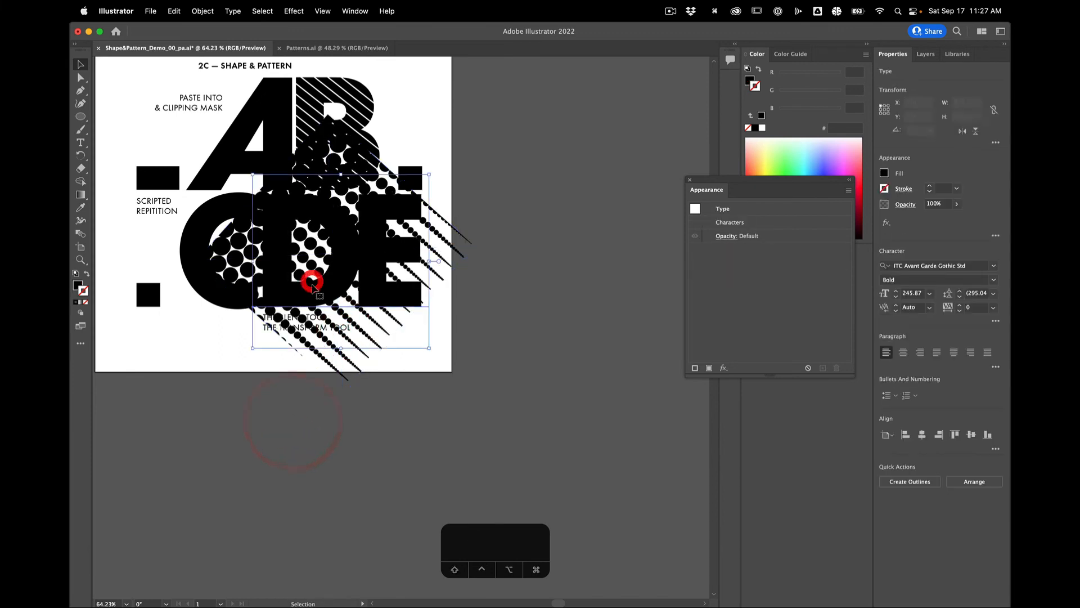
{"action": "left_click", "coordinate": [349, 355], "text": "shift"}
{"action": "left_click", "coordinate": [198, 7]}
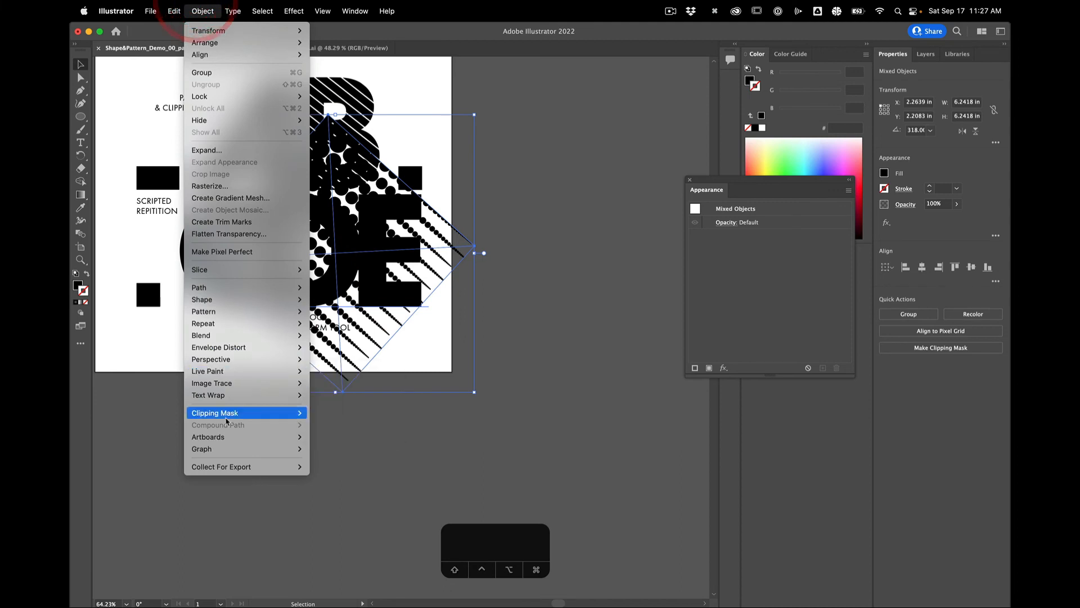
{"action": "mouse_move", "coordinate": [268, 414]}
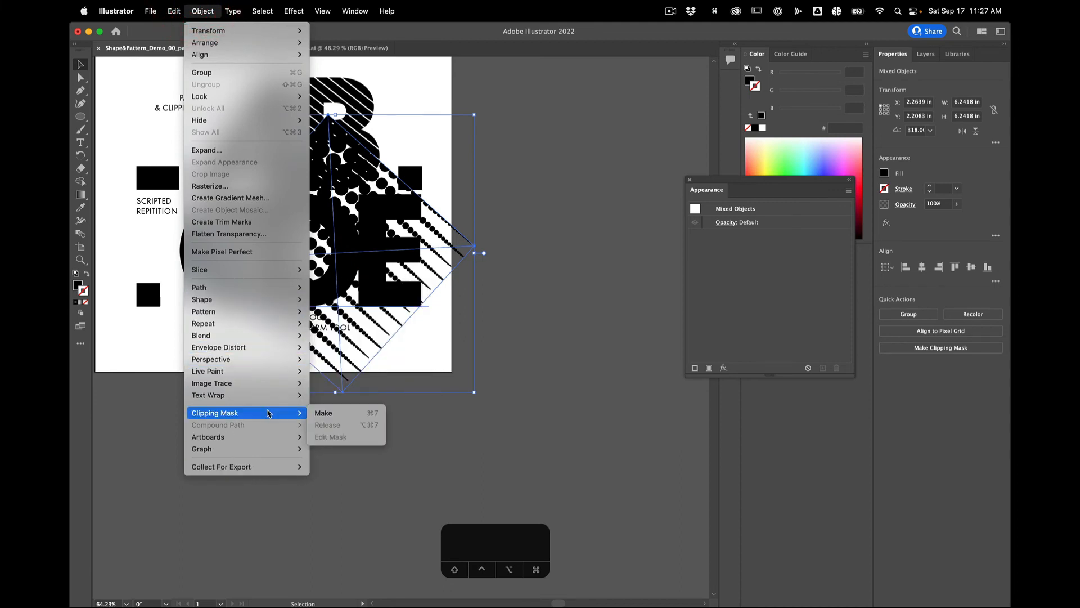
{"action": "left_click", "coordinate": [324, 413]}
{"action": "left_click", "coordinate": [336, 450]}
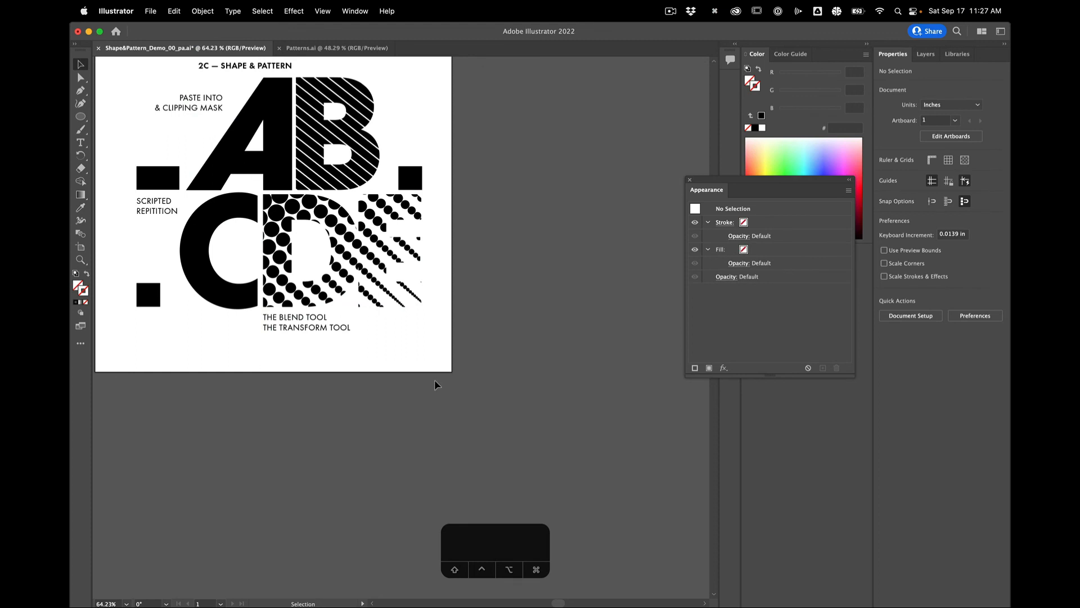
Switch to Patterns.ai, select the source circle at the artboard's upper-left corner, and open its first Transform effect for editing.
{"action": "left_click", "coordinate": [528, 326]}
{"action": "left_click", "coordinate": [348, 48]}
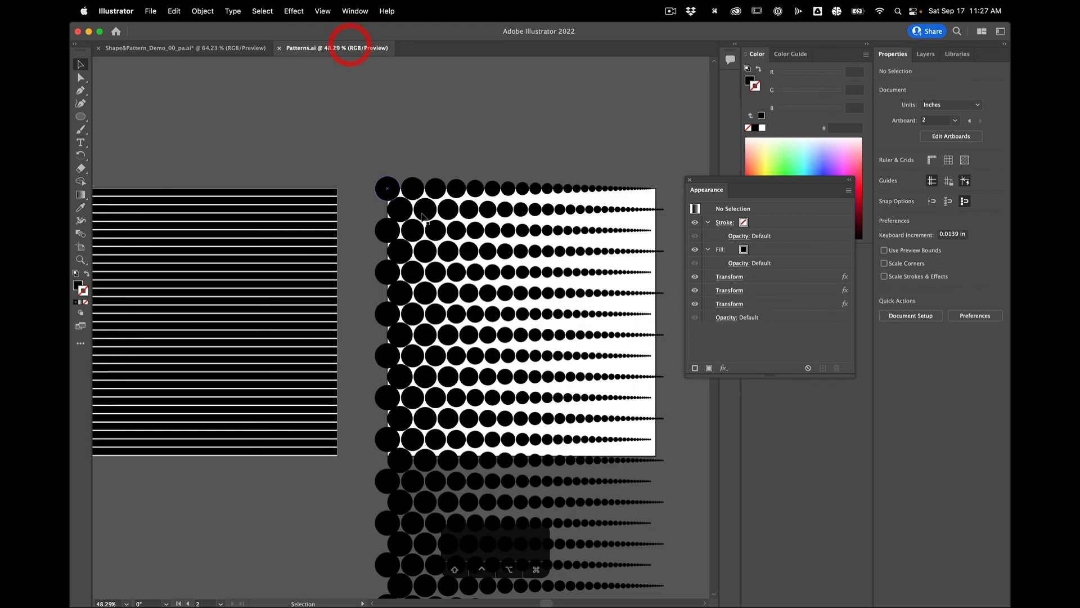
{"action": "scroll", "coordinate": [535, 284], "scroll_direction": "right", "scroll_amount": 3}
{"action": "scroll", "coordinate": [536, 284], "scroll_direction": "down", "scroll_amount": 1}
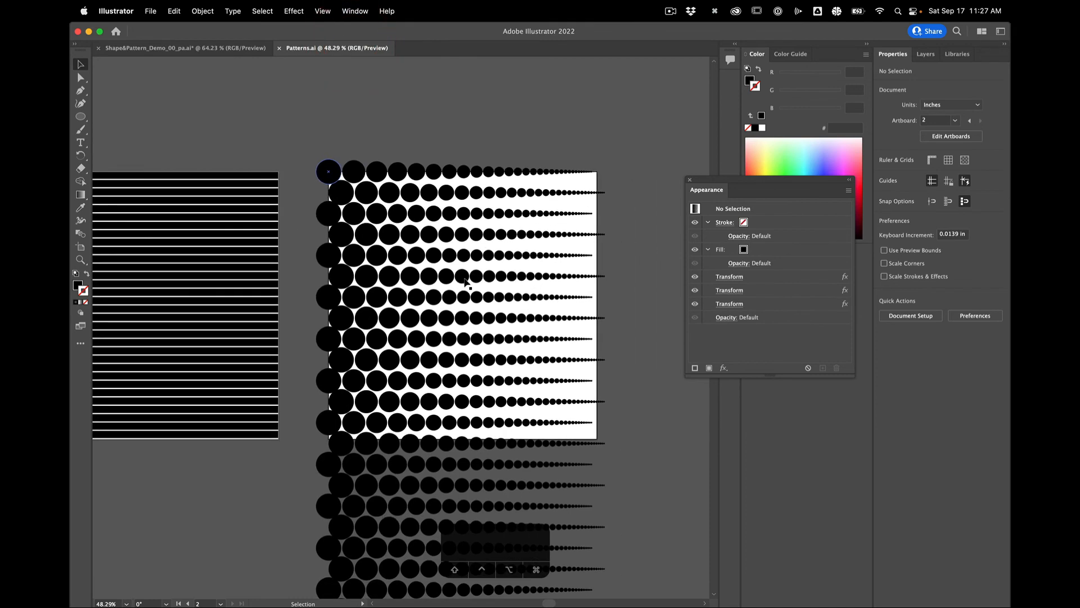
{"action": "scroll", "coordinate": [465, 281], "scroll_direction": "up", "scroll_amount": 3}
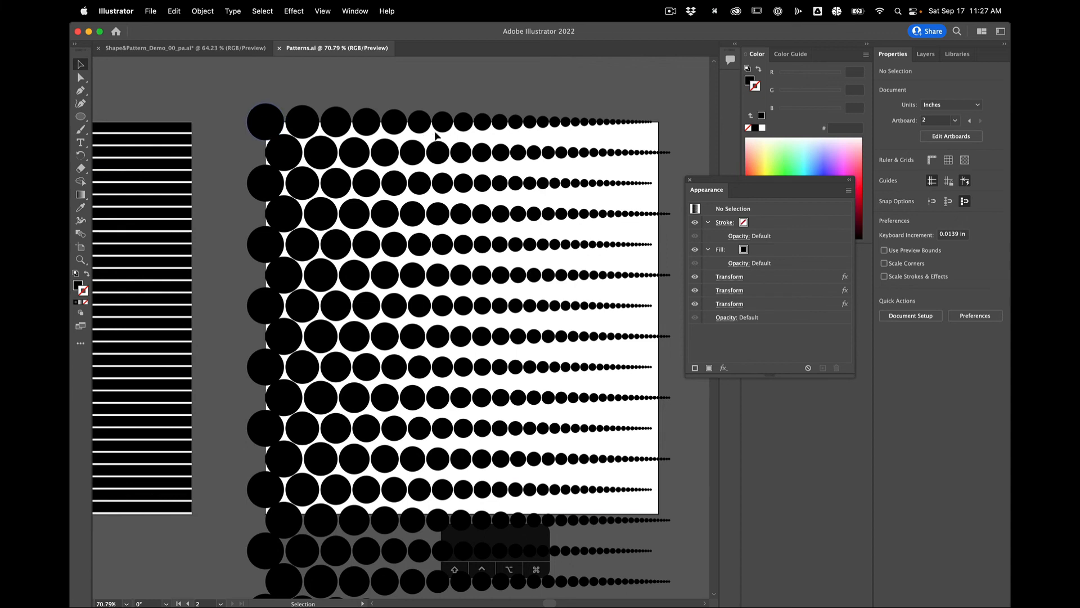
{"action": "left_click", "coordinate": [264, 122]}
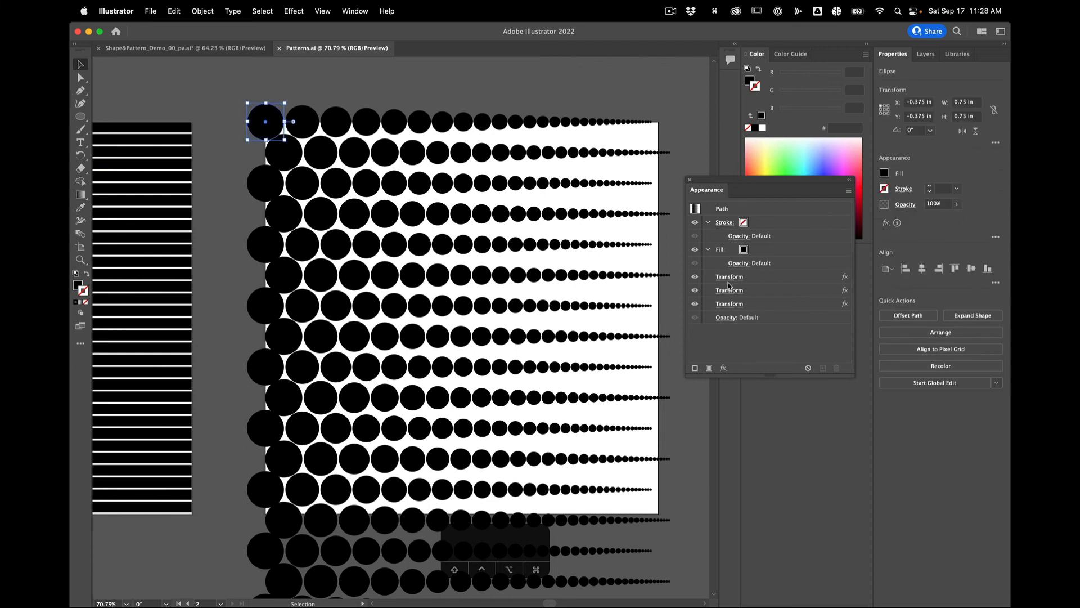
{"action": "left_click", "coordinate": [729, 277]}
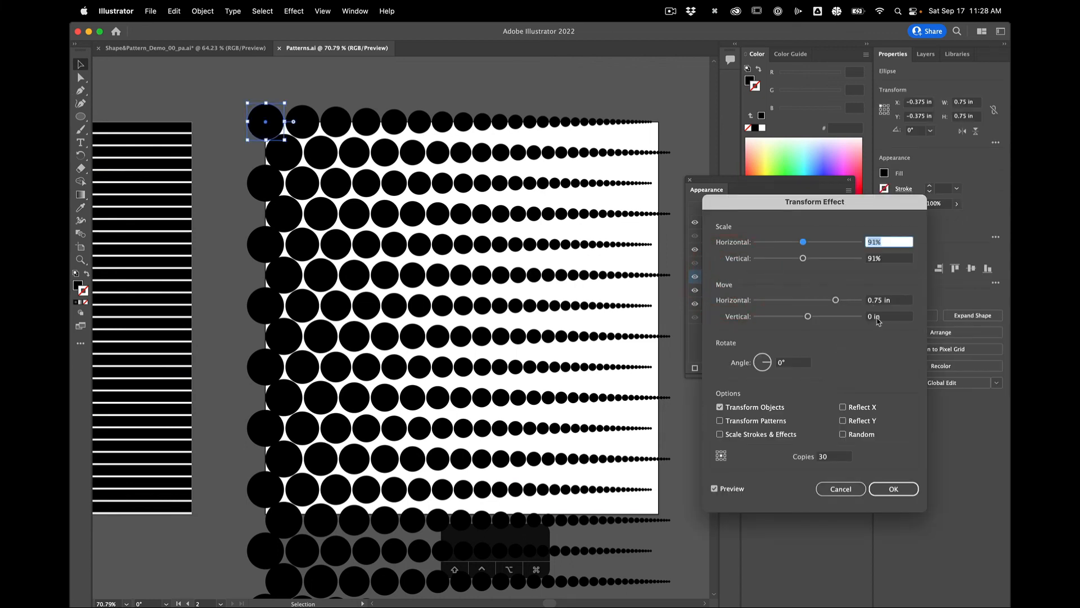
Try vertical move distances such as 0.625 in and -0.5 in for the circle copies, and return the distance to 0 in.
{"action": "left_click_drag", "start_coordinate": [887, 316], "coordinate": [845, 317]}
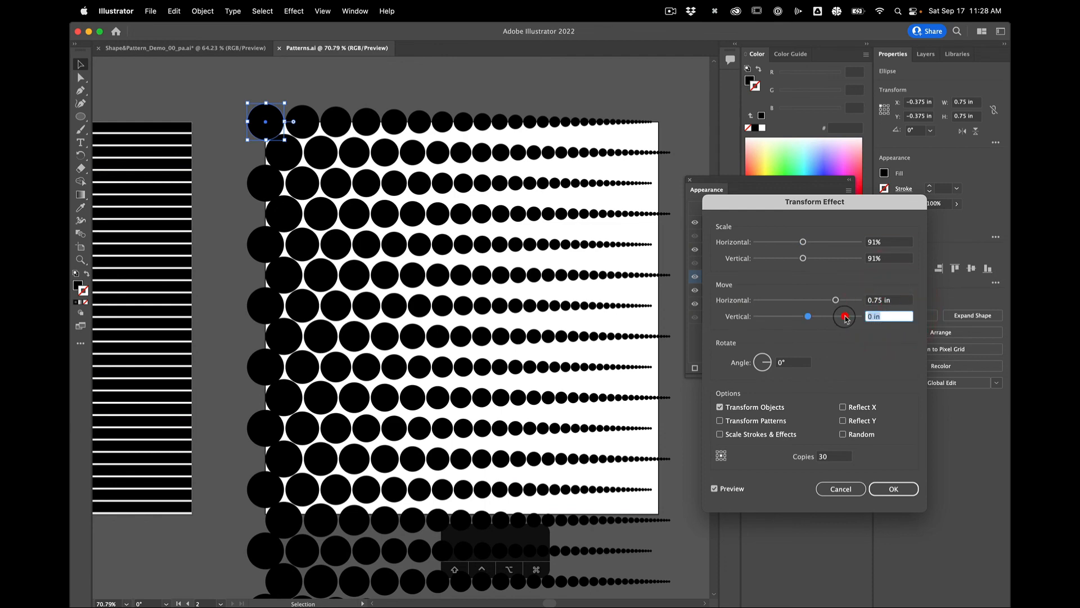
{"action": "key", "text": "Up"}
{"action": "key", "text": "Down"}
{"action": "key", "text": "Up"}
{"action": "key", "text": "Up"}
{"action": "key", "text": "Up"}
{"action": "key", "text": "Up"}
{"action": "key", "text": "Up"}
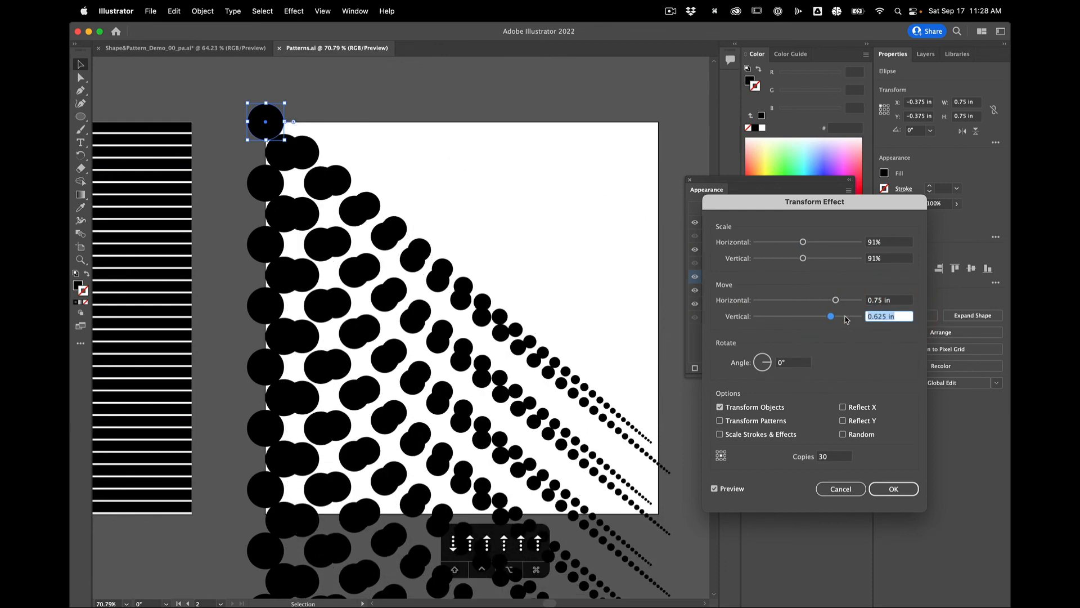
{"action": "key", "text": "Down"}
{"action": "key", "text": "Down"}
{"action": "key", "text": "Down"}
{"action": "key", "text": "Down"}
{"action": "key", "text": "Down"}
{"action": "key", "text": "Down"}
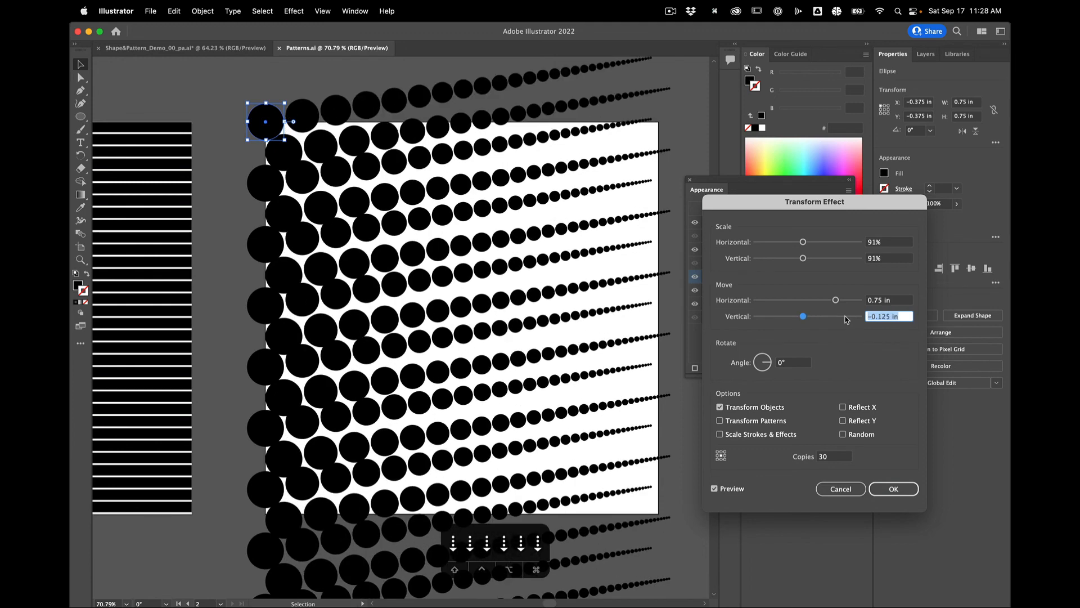
{"action": "key", "text": "Down"}
{"action": "key", "text": "Down"}
{"action": "key", "text": "Down"}
{"action": "key", "text": "Down"}
{"action": "key", "text": "Up"}
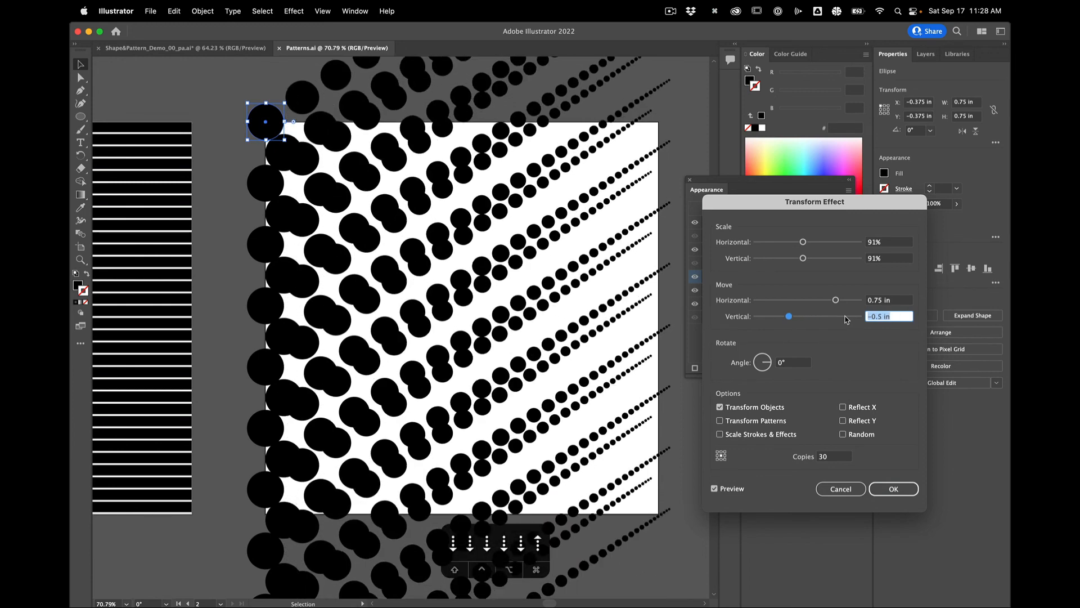
{"action": "key", "text": "Up"}
{"action": "key", "text": "Up"}
{"action": "key", "text": "Up"}
{"action": "key", "text": "Up"}
{"action": "key", "text": "Up"}
{"action": "key", "text": "Down"}
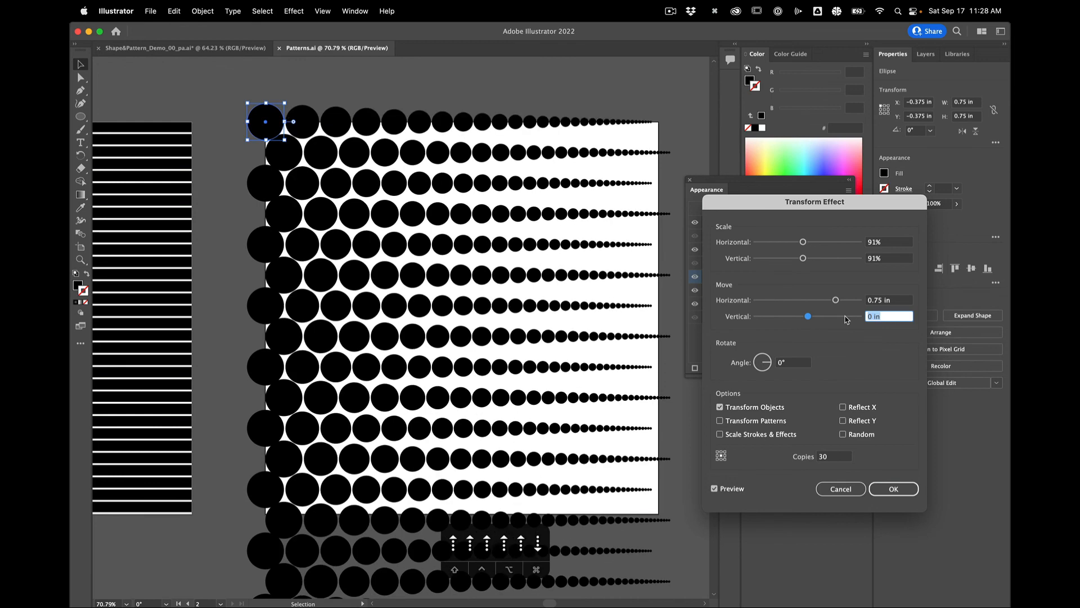
Set the first Transform effect's vertical scale to 100%, keeping the horizontal scale at 91%, and apply it.
{"action": "left_click", "coordinate": [884, 259]}
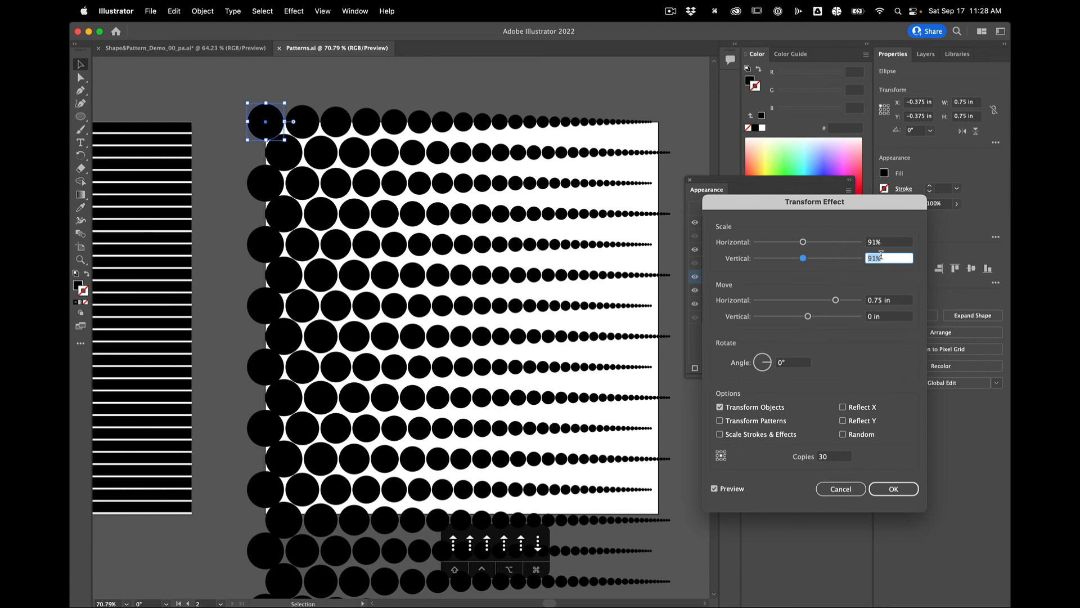
{"action": "type", "text": "100"}
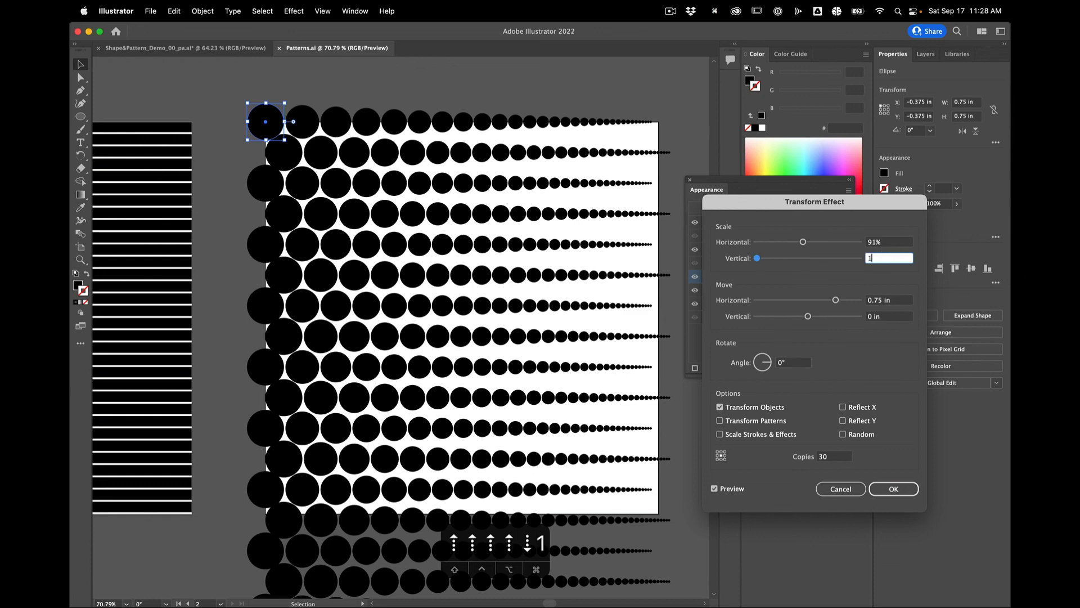
{"action": "left_click", "coordinate": [906, 244]}
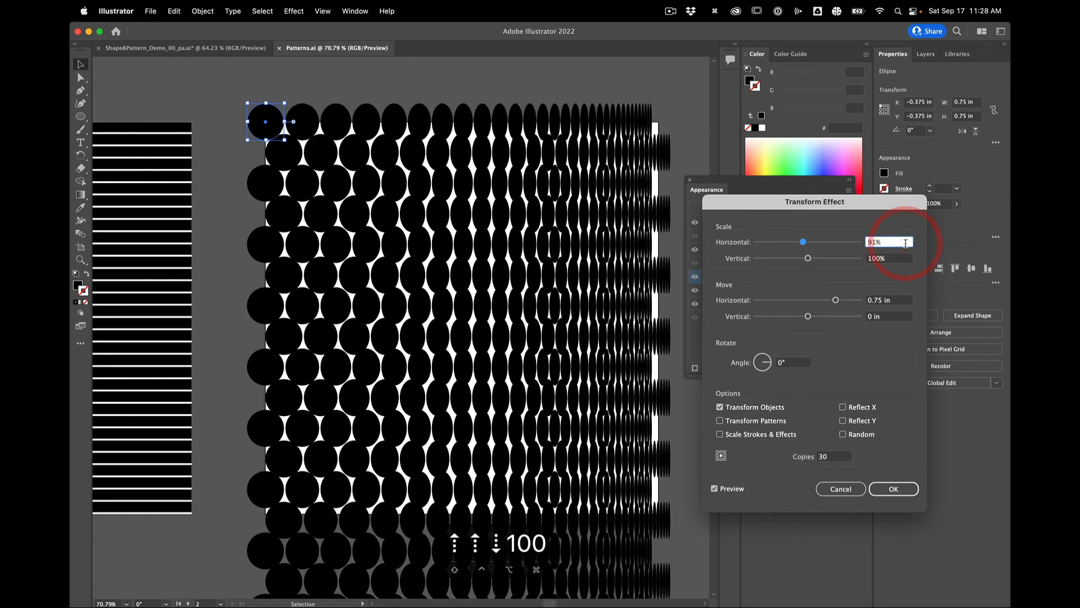
{"action": "left_click", "coordinate": [896, 488]}
Toggle the second Transform effect off and on to check the staggered rows, and delete that effect.
{"action": "left_click", "coordinate": [803, 290]}
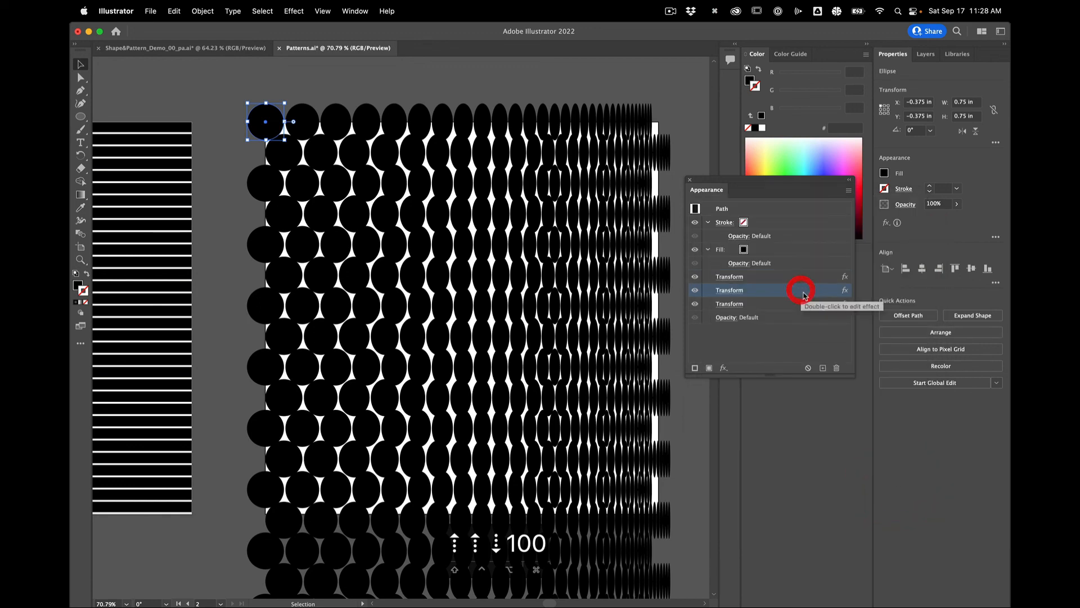
{"action": "left_click", "coordinate": [695, 290]}
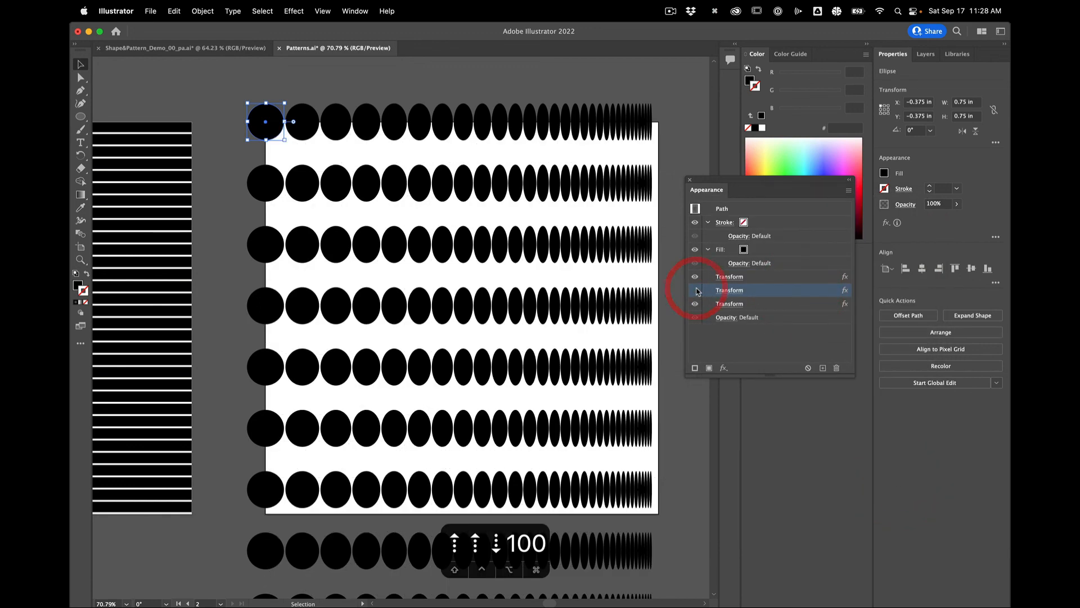
{"action": "left_click", "coordinate": [695, 290]}
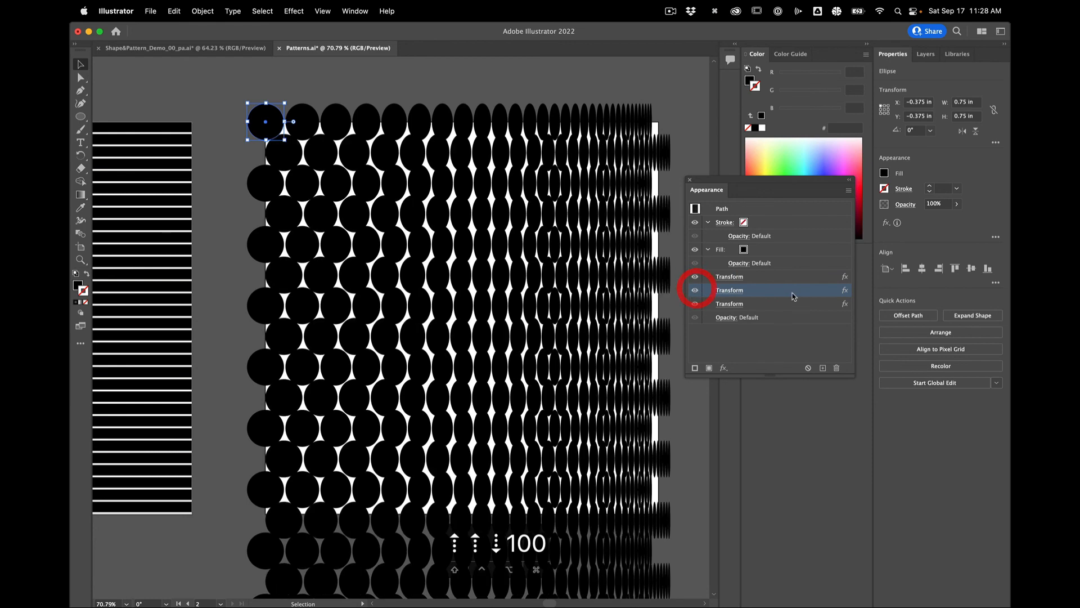
{"action": "left_click", "coordinate": [794, 291]}
{"action": "left_click", "coordinate": [835, 368]}
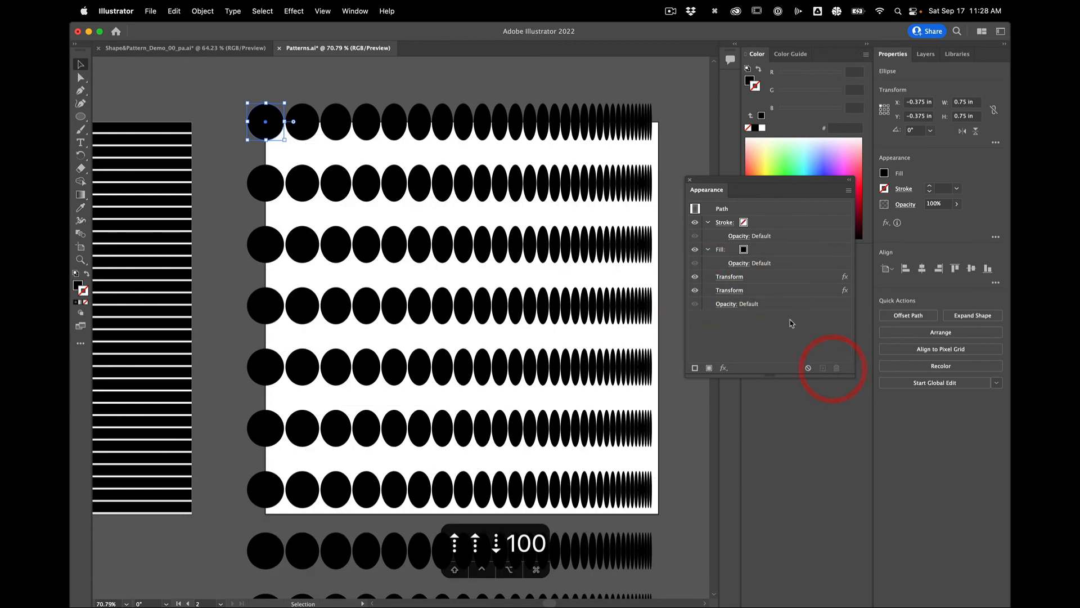
Set the vertical move of the remaining row-repeating Transform effect to 0.875 in and apply it.
{"action": "left_click", "coordinate": [733, 291]}
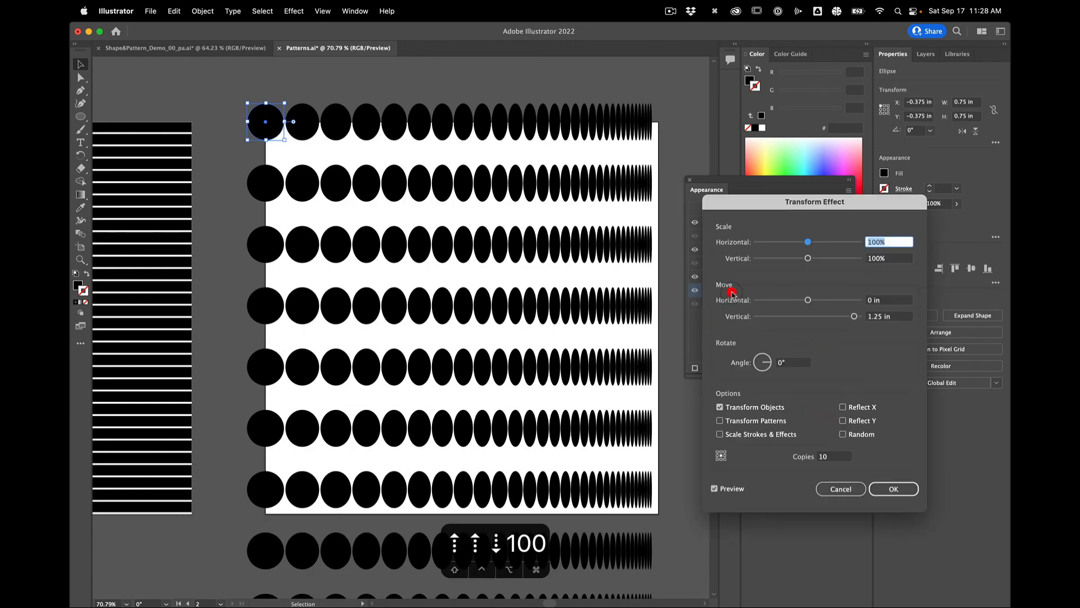
{"action": "left_click", "coordinate": [881, 319]}
{"action": "left_click", "coordinate": [837, 313]}
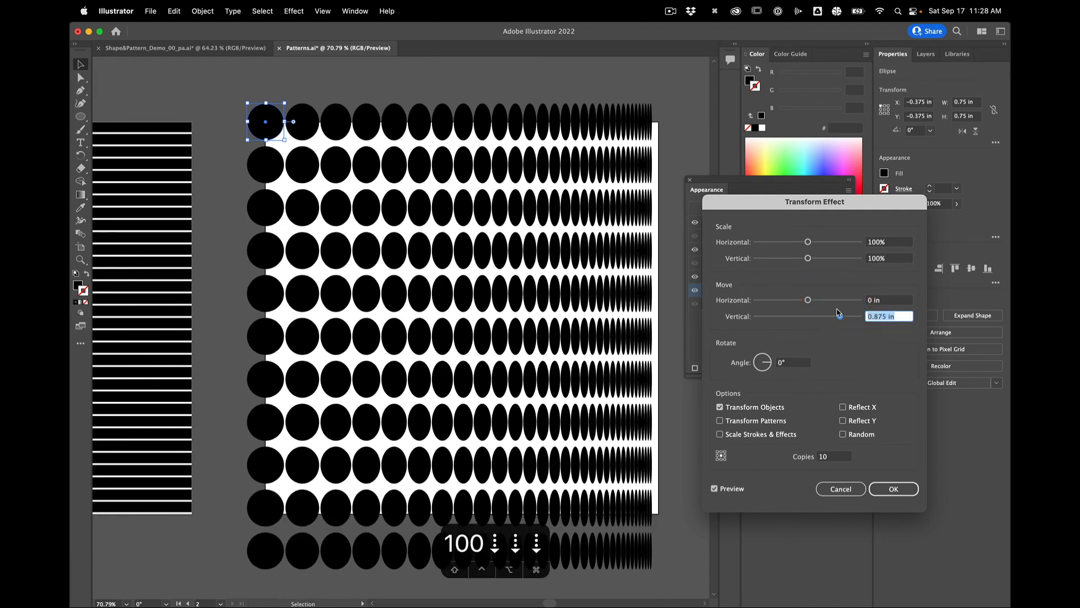
{"action": "key", "text": "Down"}
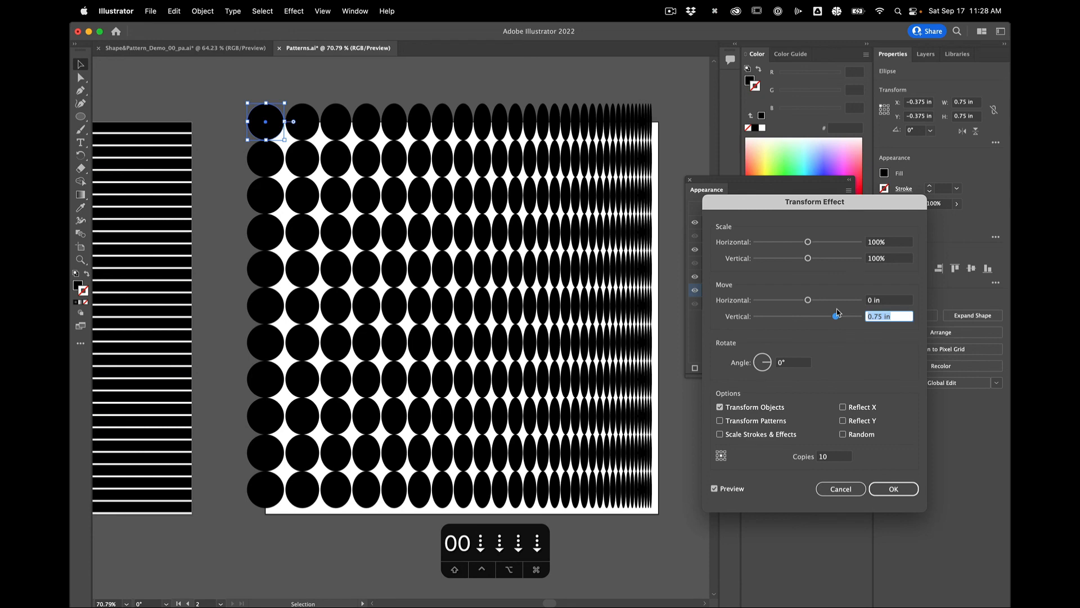
{"action": "key", "text": "Up"}
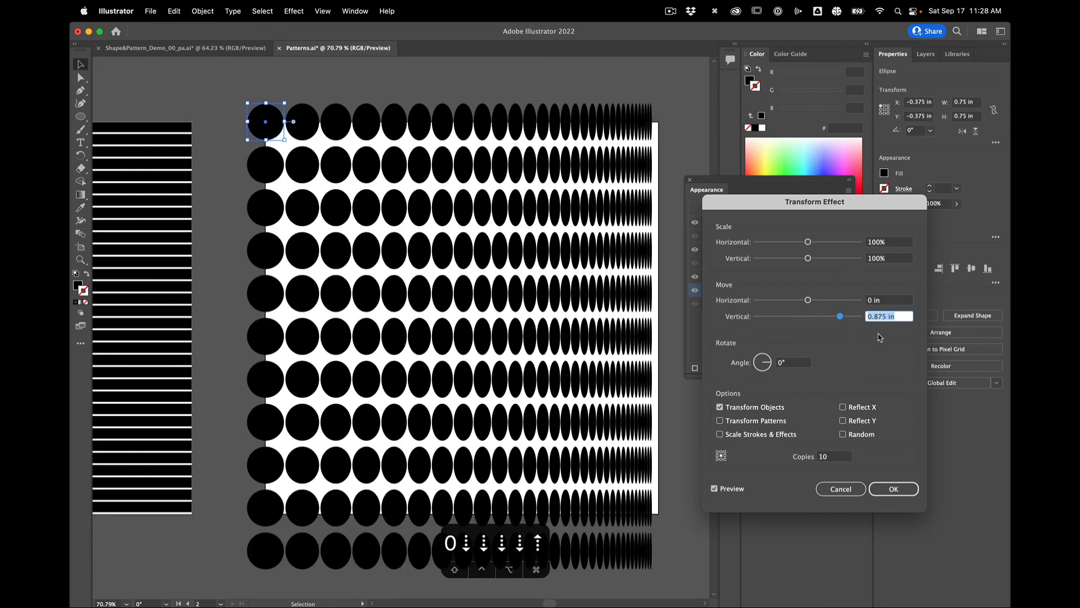
{"action": "left_click", "coordinate": [881, 487]}
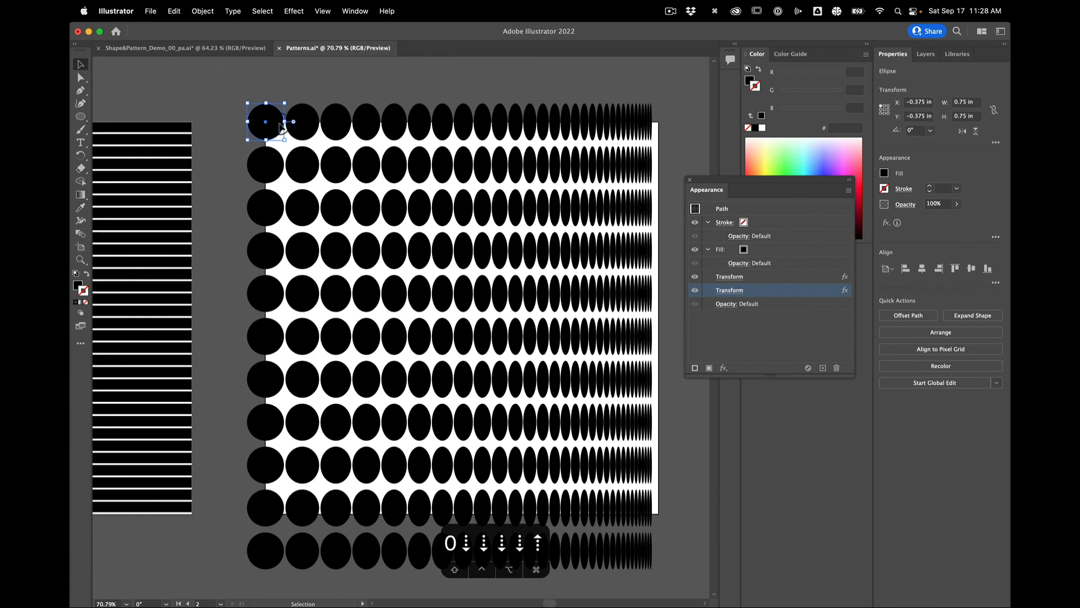
Shift the source circle slightly down and to the right, deselect it, and save Patterns.ai.
{"action": "left_click", "coordinate": [290, 84]}
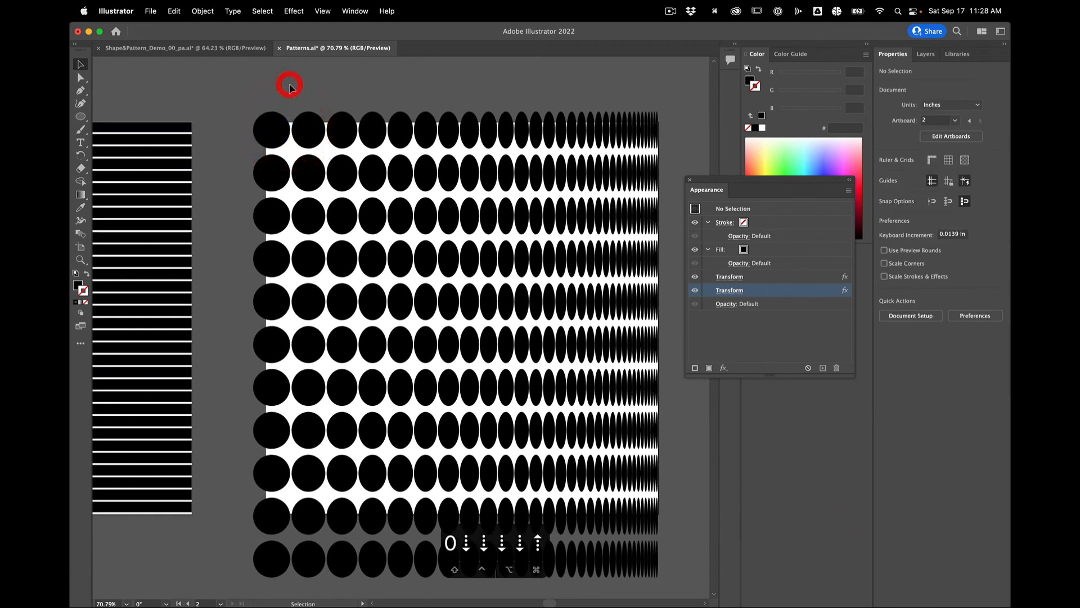
{"action": "key", "text": "super+s"}
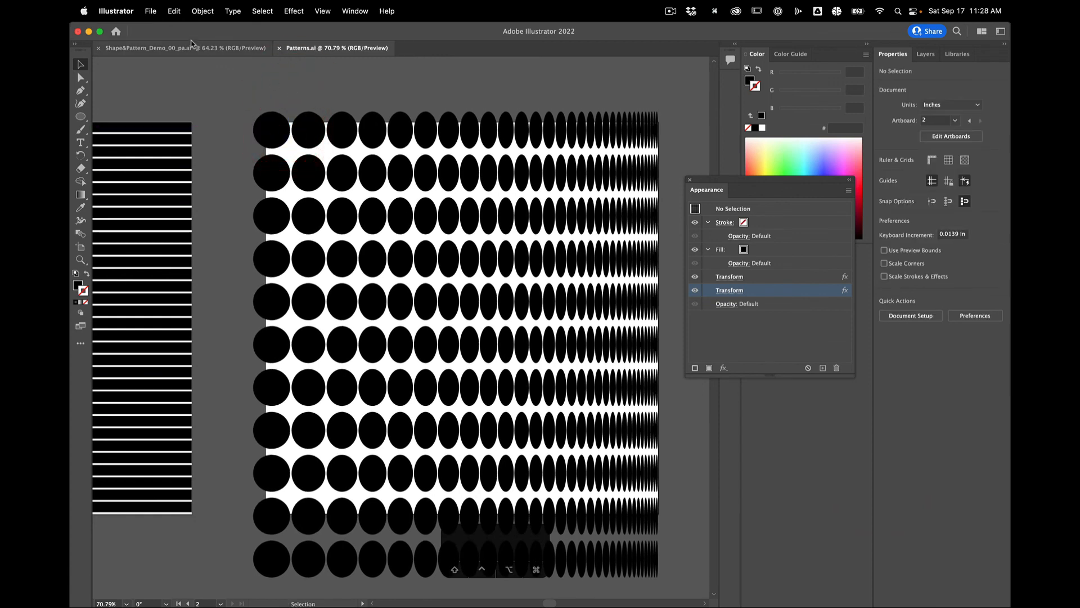
Return to the Shape & Pattern poster, update the modified linked pattern inside the letters DE, and deselect.
{"action": "left_click", "coordinate": [192, 46]}
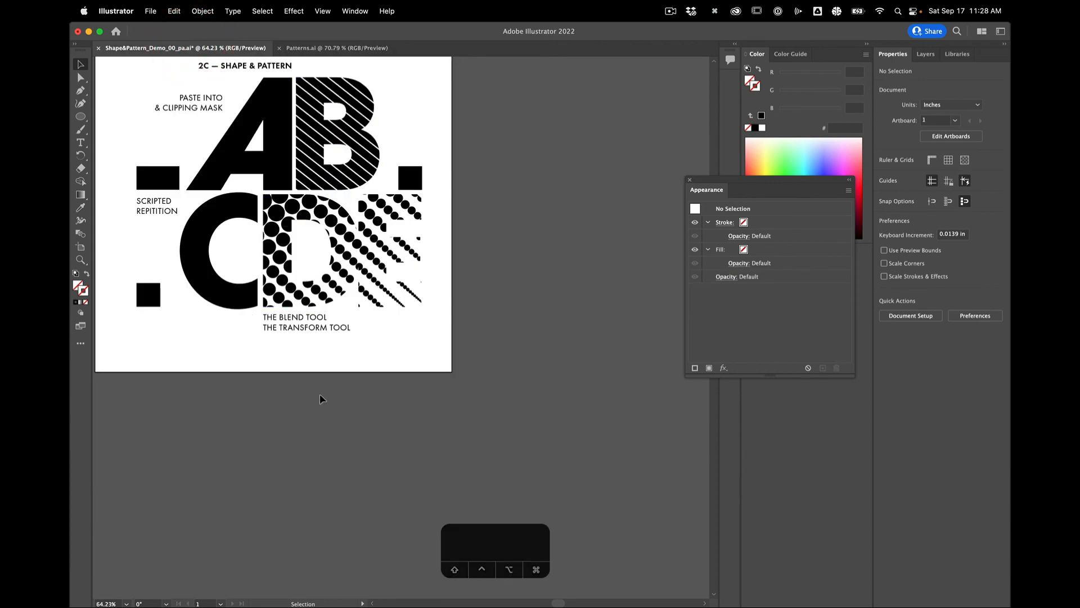
{"action": "left_click", "coordinate": [332, 286]}
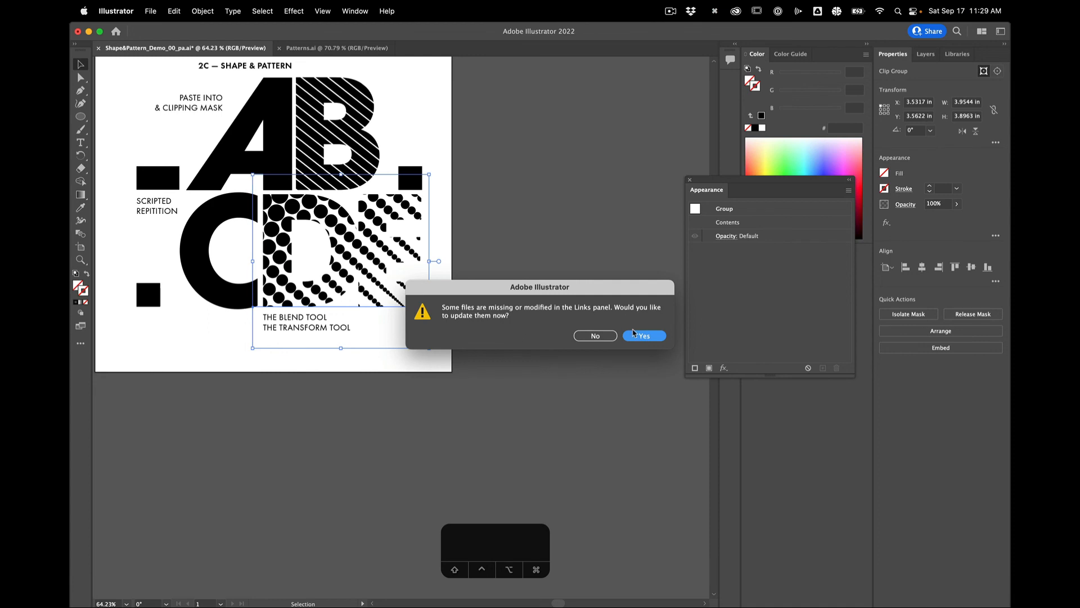
{"action": "left_click", "coordinate": [634, 336]}
{"action": "left_click", "coordinate": [427, 411]}
{"action": "scroll", "coordinate": [428, 412], "scroll_direction": "left", "scroll_amount": 5}
{"action": "scroll", "coordinate": [428, 412], "scroll_direction": "up", "scroll_amount": 2}
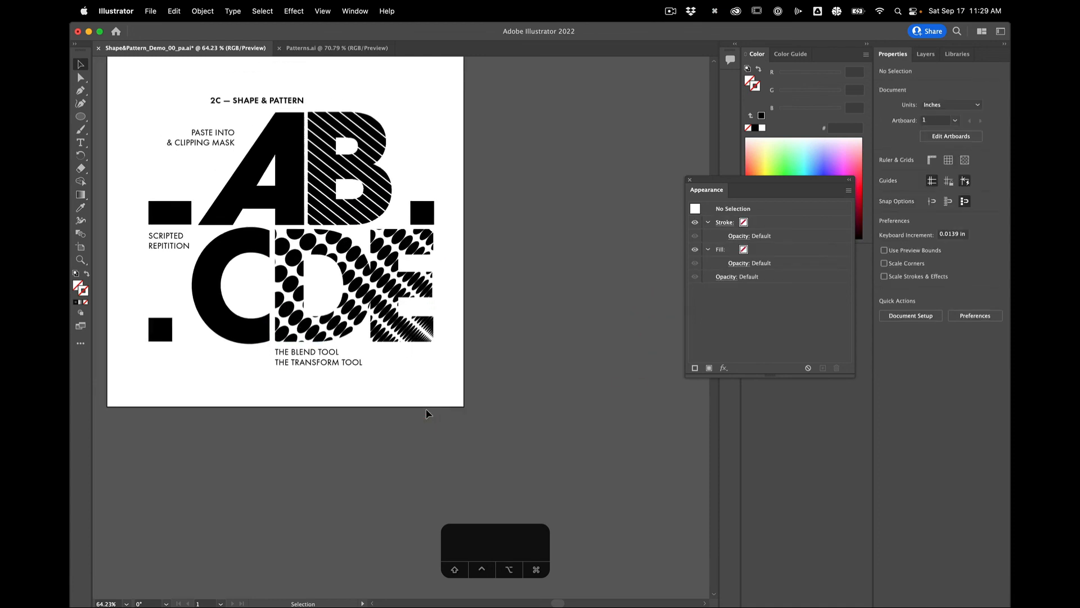
{"action": "scroll", "coordinate": [428, 413], "scroll_direction": "up", "scroll_amount": 2}
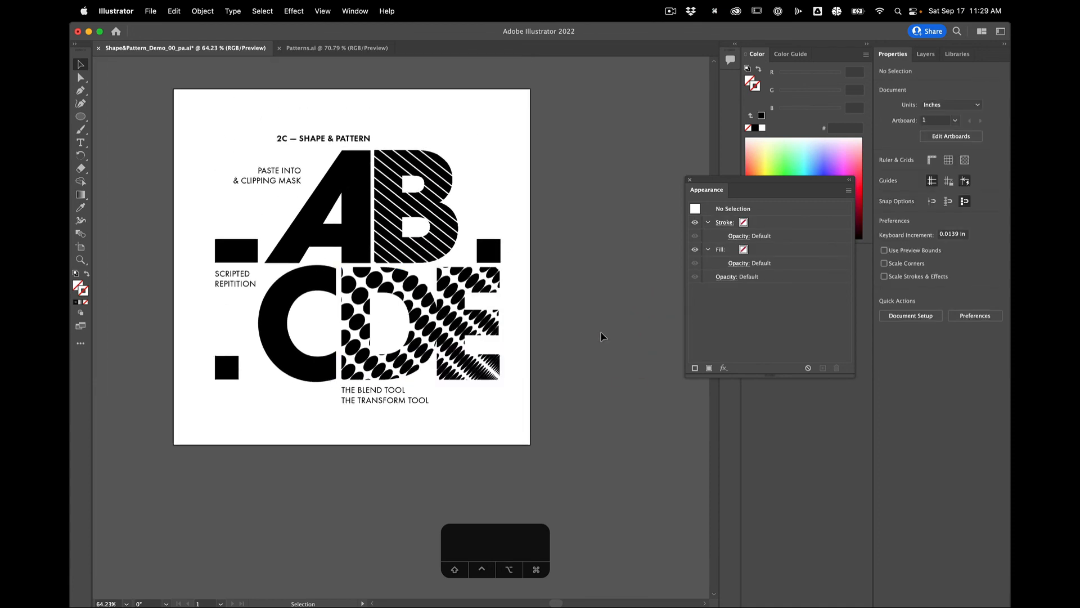